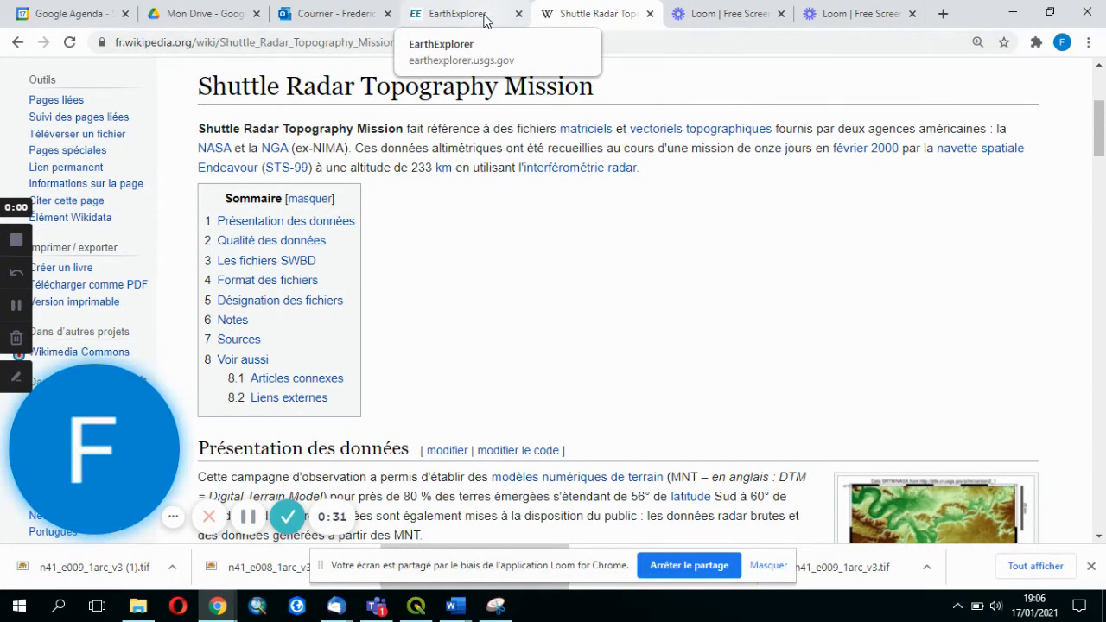
# Switch to EarthExplorer, frame the map on southern Corsica around Bonifacio, and use the visible map extent as the search polygon.
pyautogui.click(483, 16)
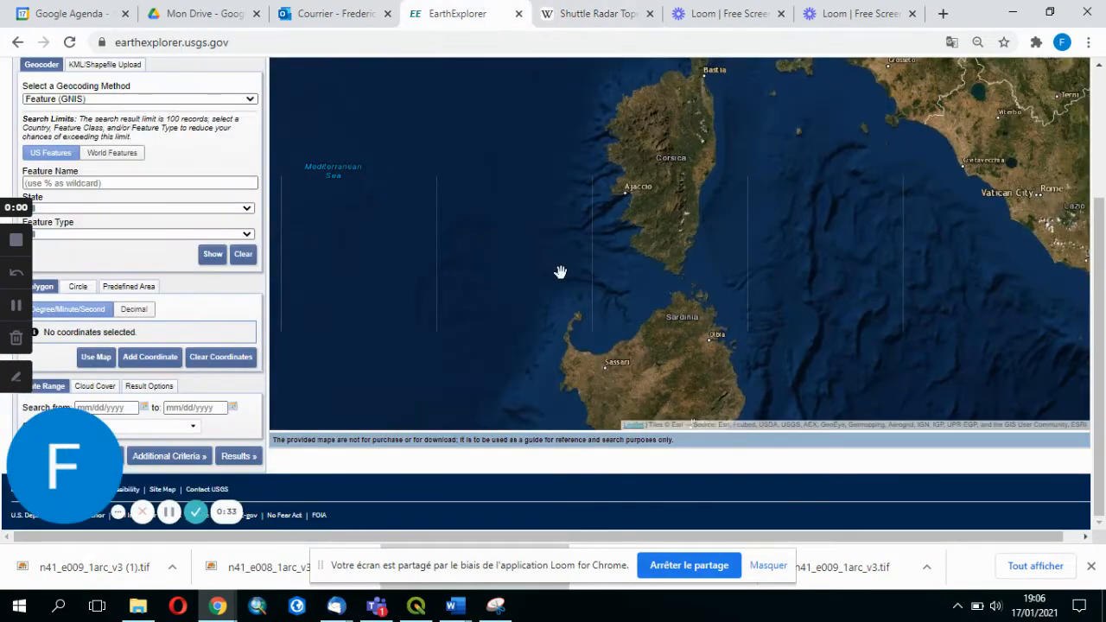
pyautogui.scroll(-1, 560, 272)
pyautogui.moveTo(539, 257); pyautogui.dragTo(662, 328)
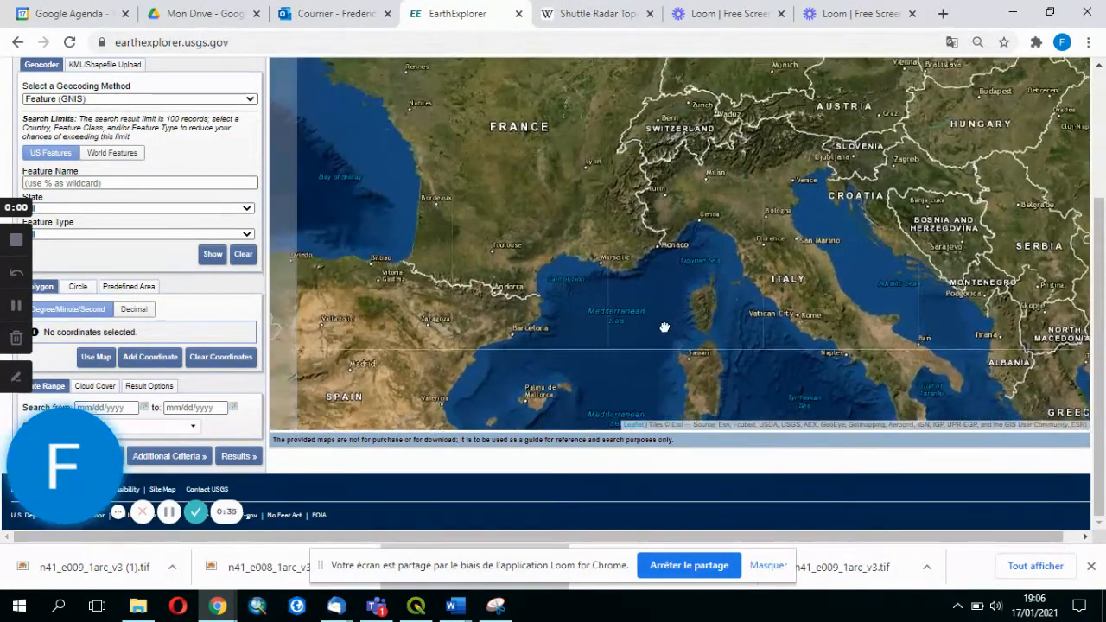
pyautogui.scroll(-1, 637, 281)
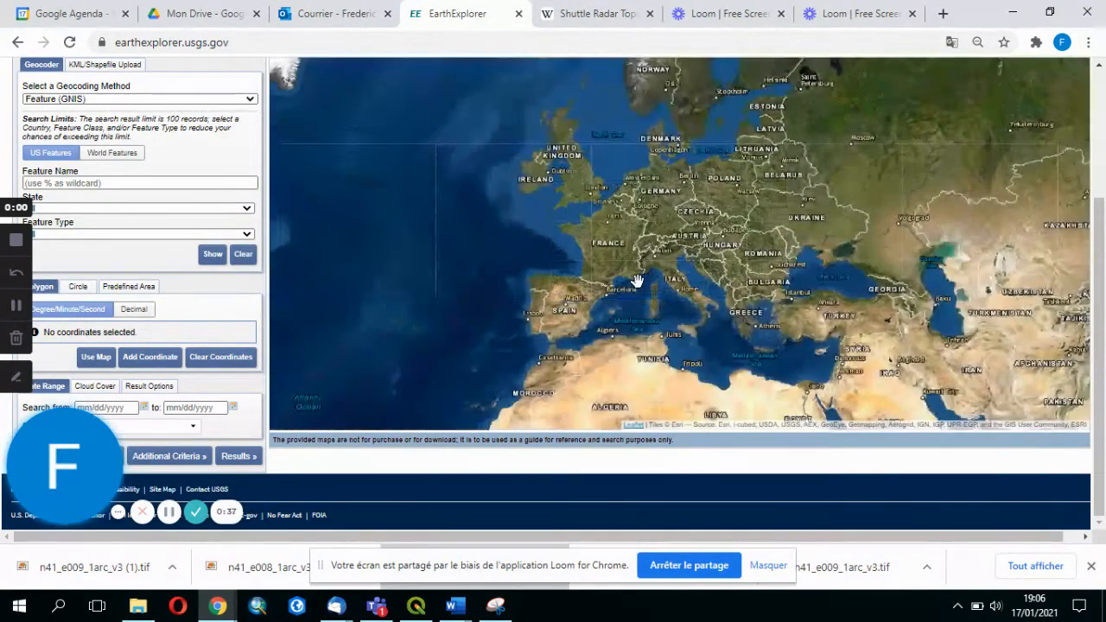
pyautogui.scroll(1, 637, 280)
pyautogui.scroll(2, 643, 285)
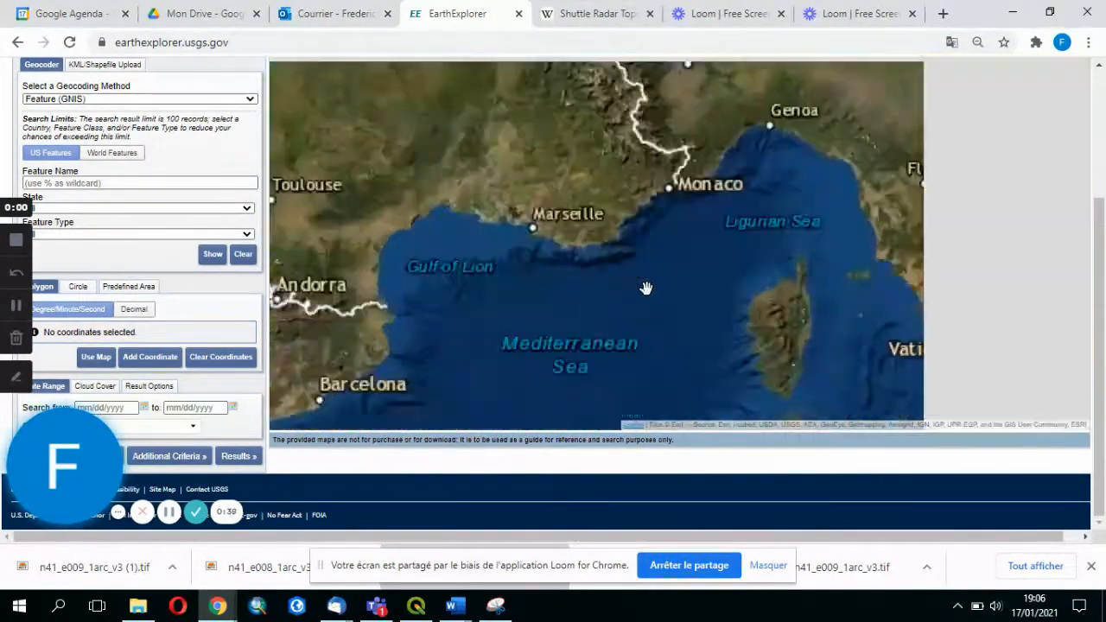
pyautogui.moveTo(583, 283); pyautogui.dragTo(435, 190)
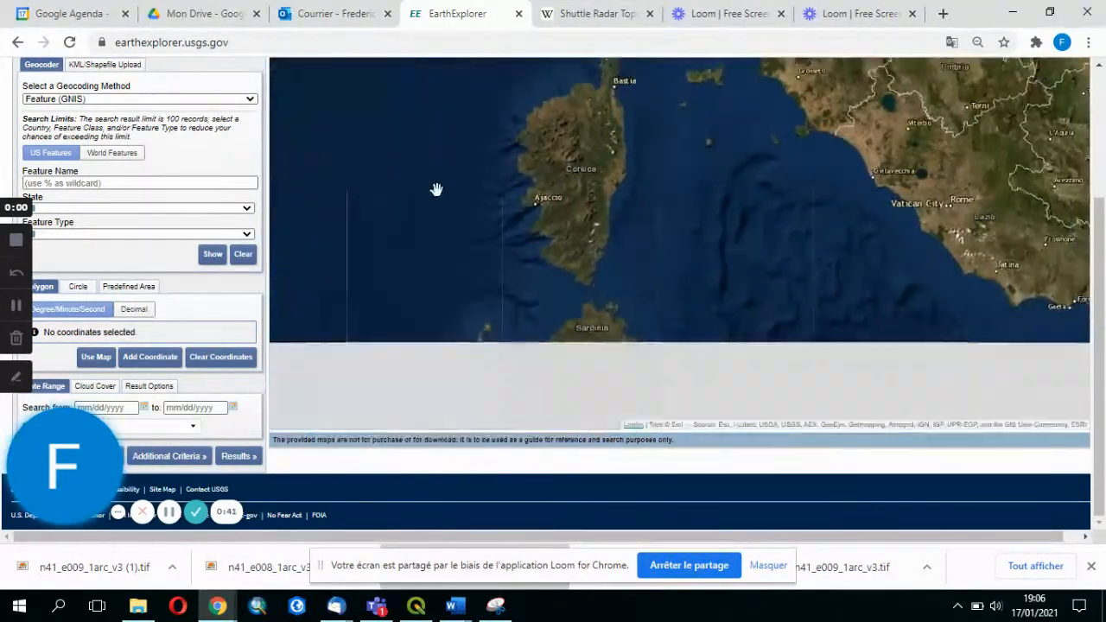
pyautogui.scroll(3, 531, 256)
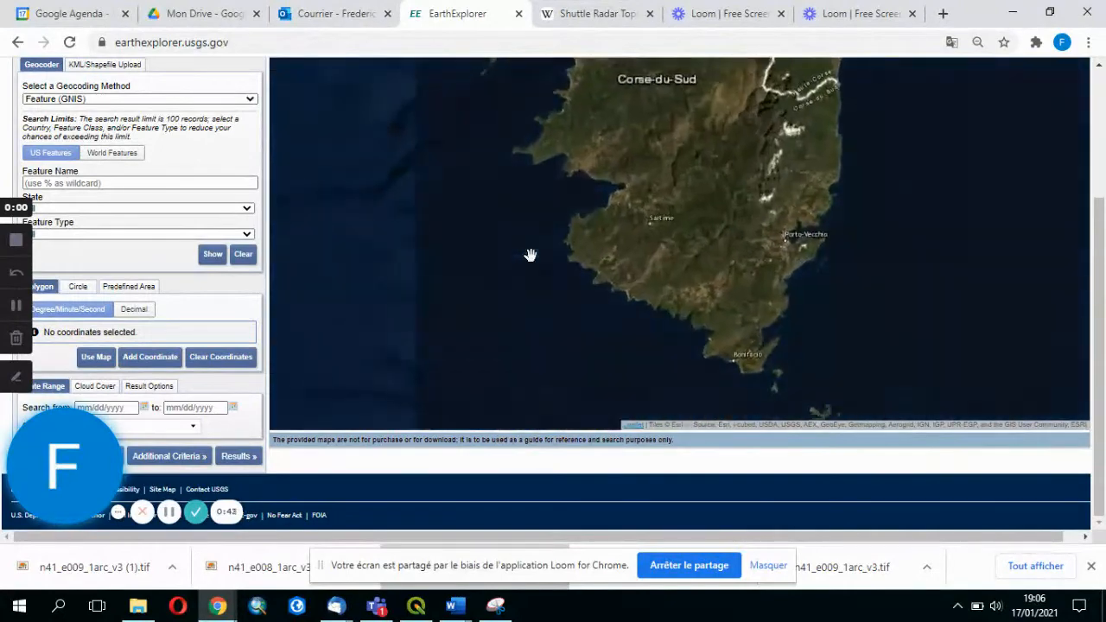
pyautogui.moveTo(625, 274); pyautogui.dragTo(280, 124)
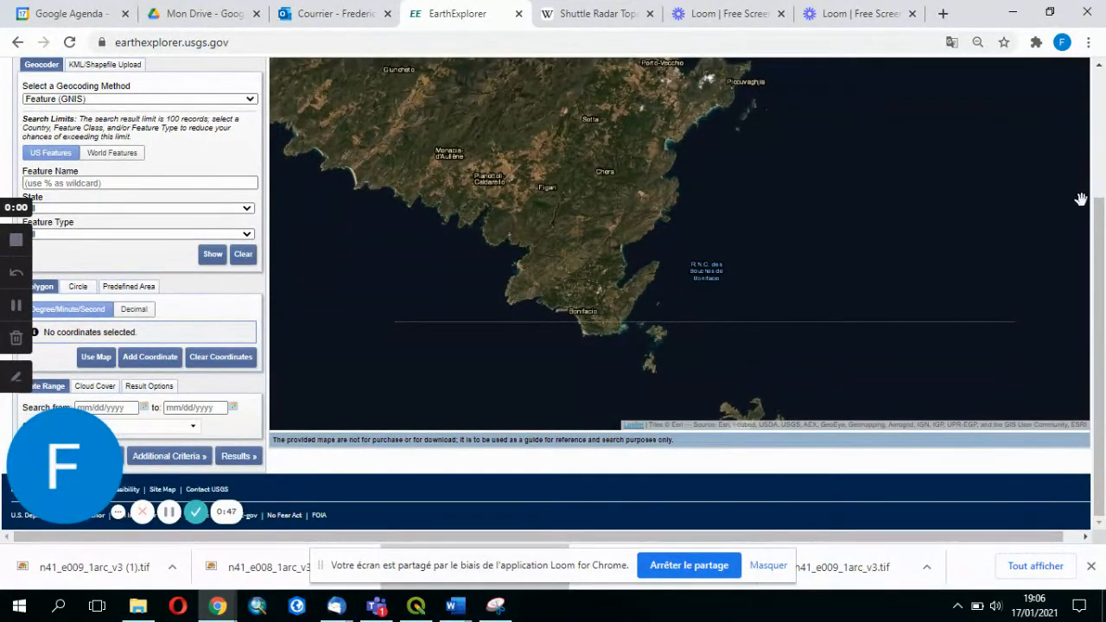
pyautogui.moveTo(1098, 240); pyautogui.dragTo(1098, 123)
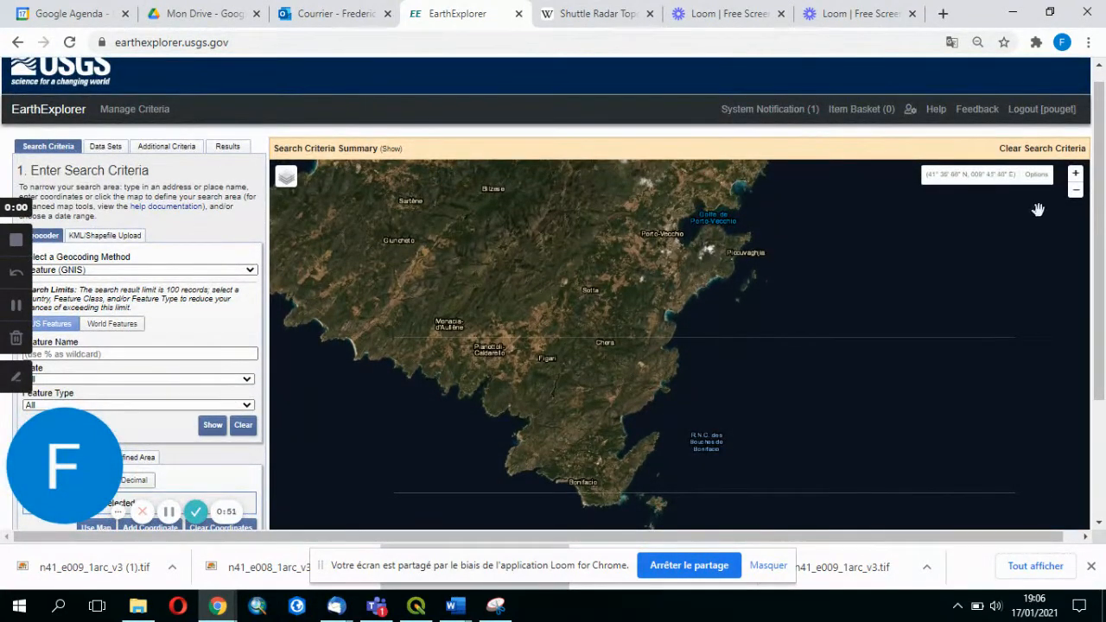
pyautogui.moveTo(1099, 158); pyautogui.dragTo(1099, 274)
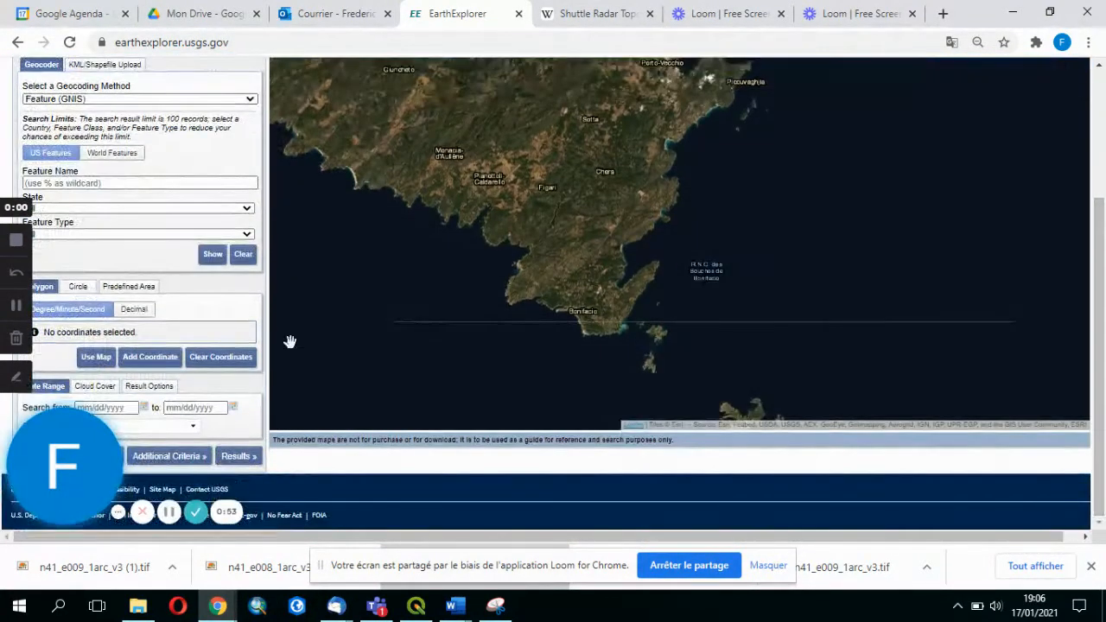
pyautogui.click(95, 357)
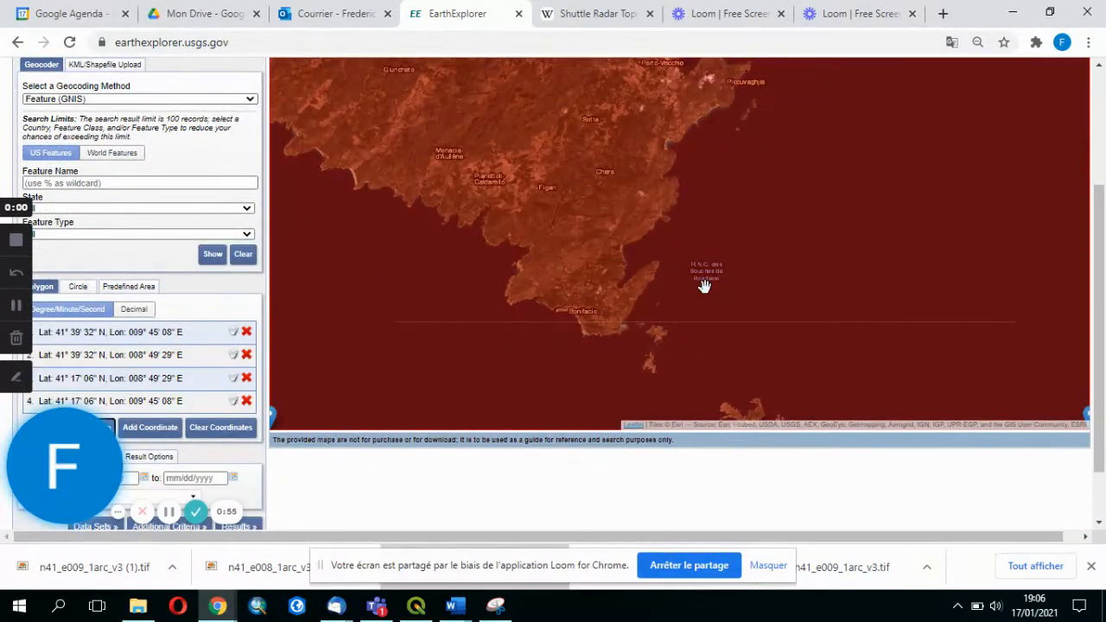
# Reshape the search polygon by moving its corners inward so that it closely surrounds the southern tip of Corsica around Bonifacio.
pyautogui.scroll(-3, 704, 285)
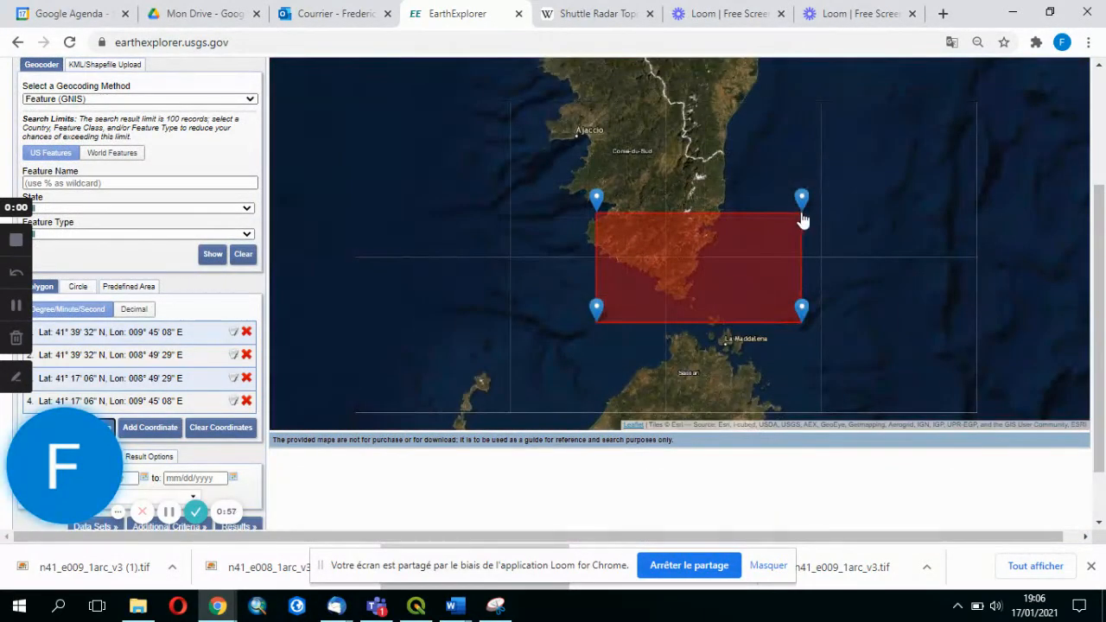
pyautogui.moveTo(802, 203); pyautogui.dragTo(719, 242)
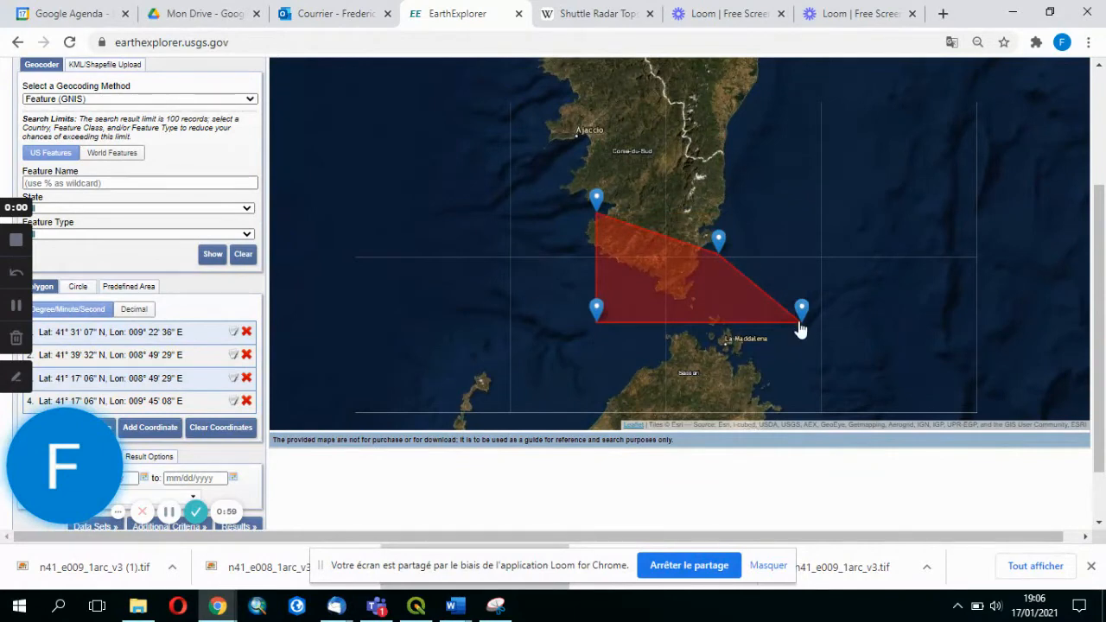
pyautogui.moveTo(801, 329); pyautogui.dragTo(717, 323)
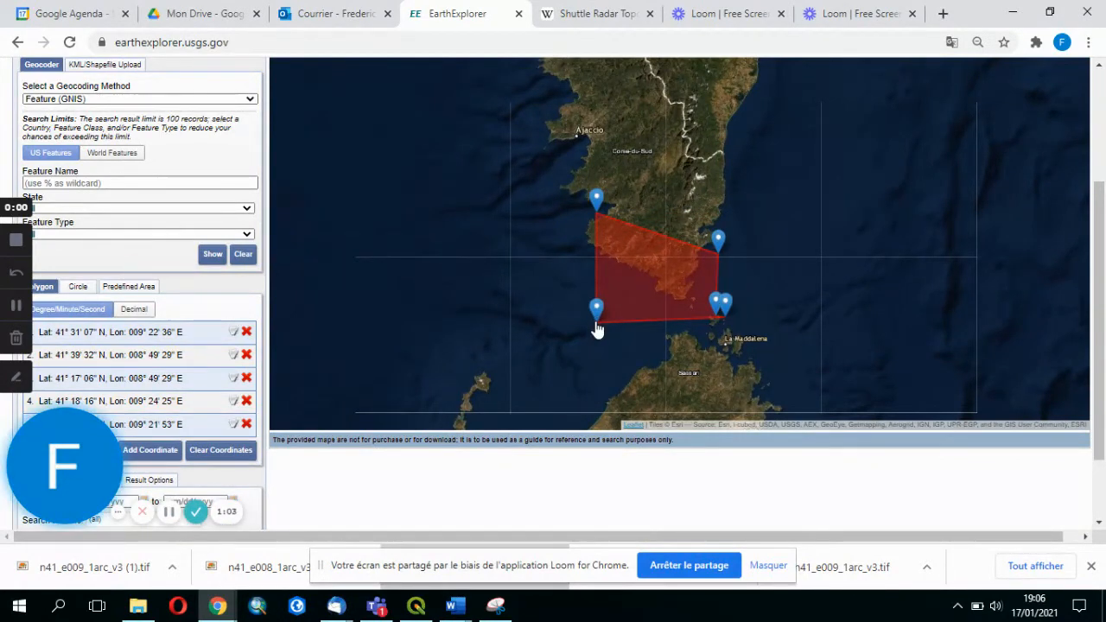
pyautogui.moveTo(597, 329)
pyautogui.mouseDown()
pyautogui.moveTo(629, 309)
pyautogui.moveTo(631, 318)
pyautogui.mouseUp()
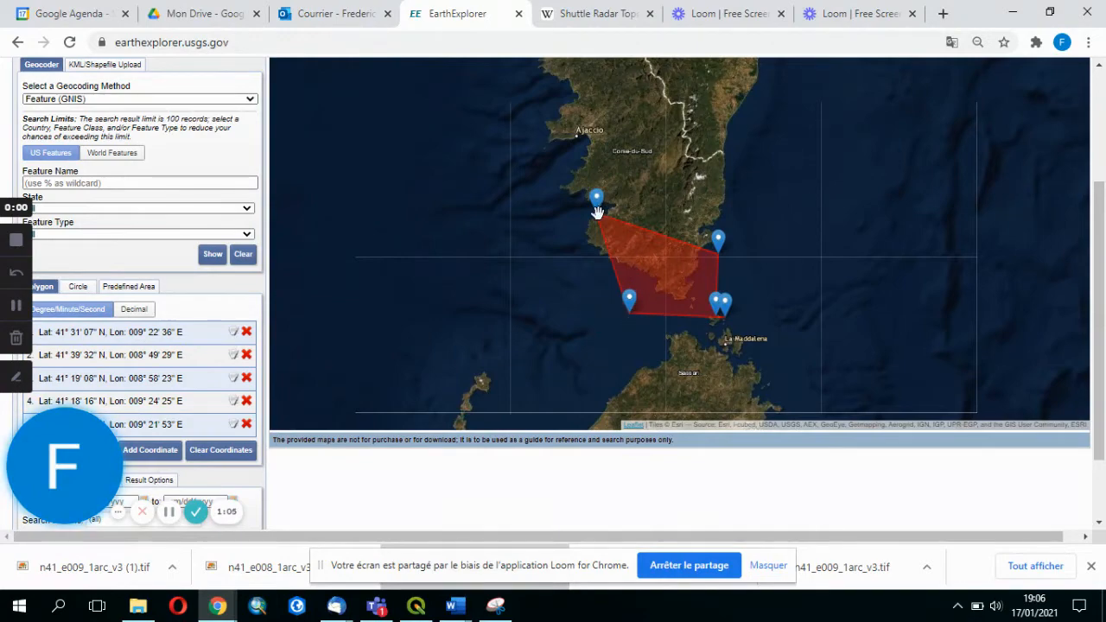
pyautogui.moveTo(596, 214)
pyautogui.mouseDown()
pyautogui.moveTo(645, 252)
pyautogui.moveTo(649, 270)
pyautogui.mouseUp()
pyautogui.scroll(1, 712, 277)
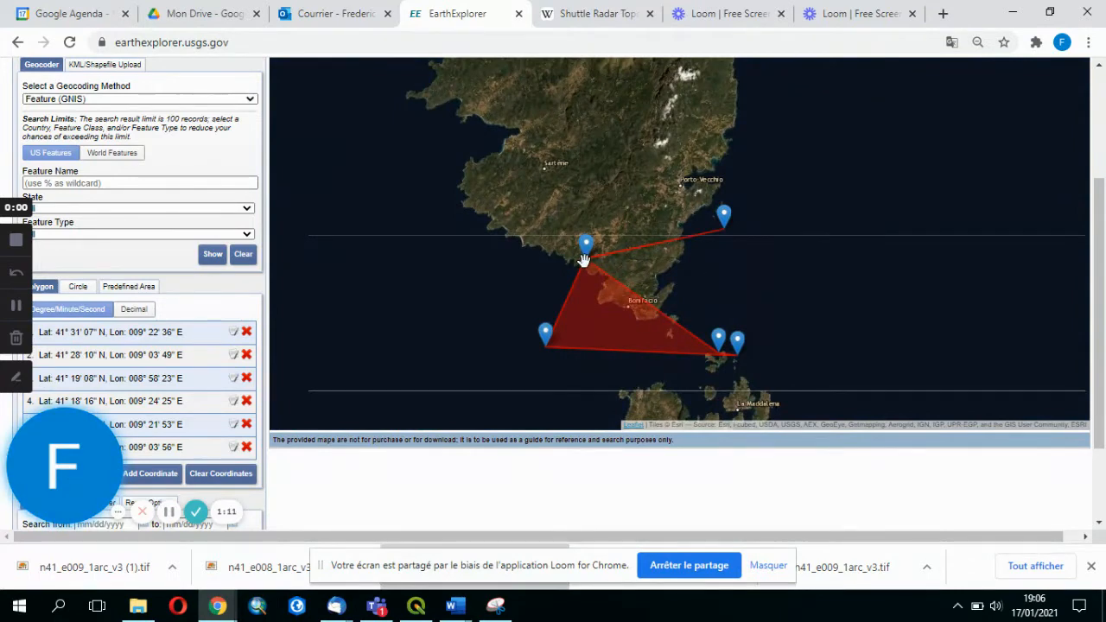
pyautogui.moveTo(585, 260); pyautogui.dragTo(737, 260)
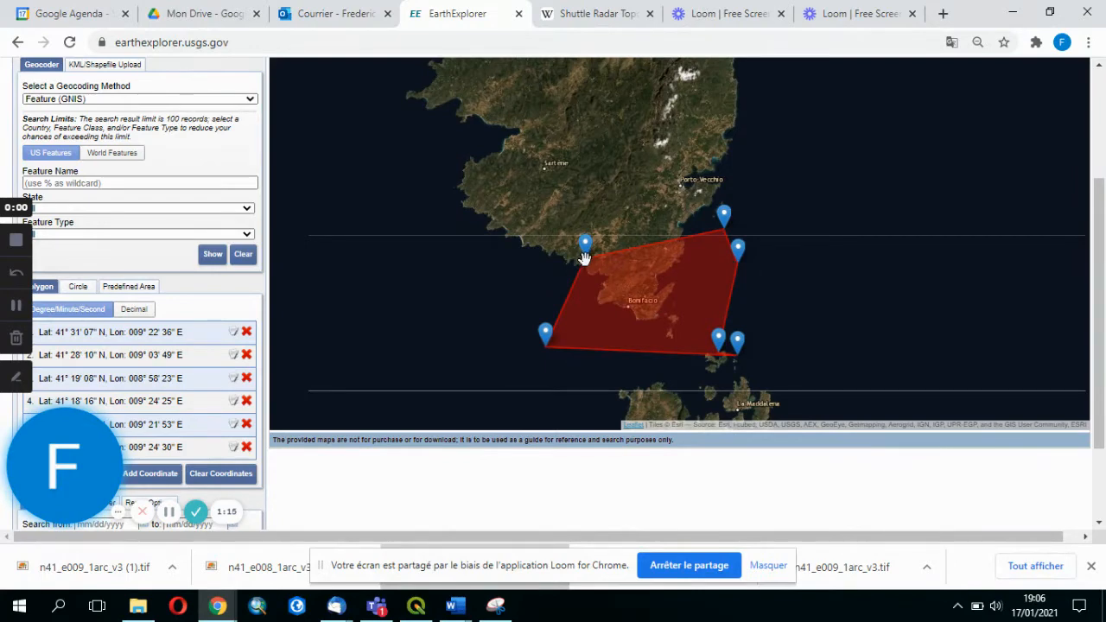
pyautogui.moveTo(611, 290); pyautogui.dragTo(598, 285)
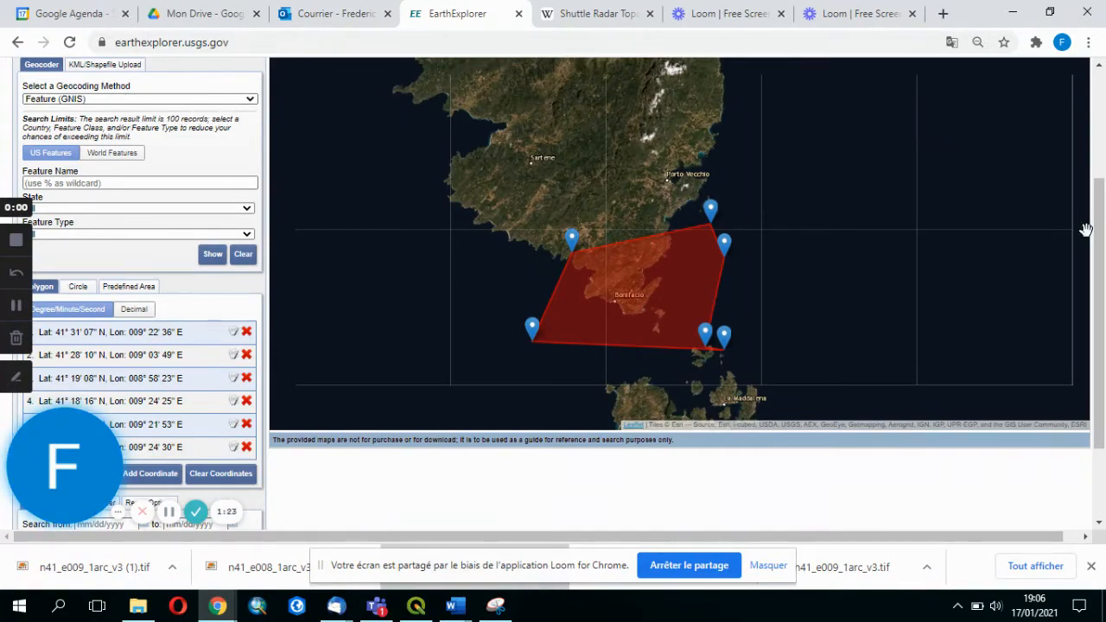
# Proceed to the data set selection for the search area and bring the full list of categories into view.
pyautogui.moveTo(1095, 227); pyautogui.dragTo(1087, 147)
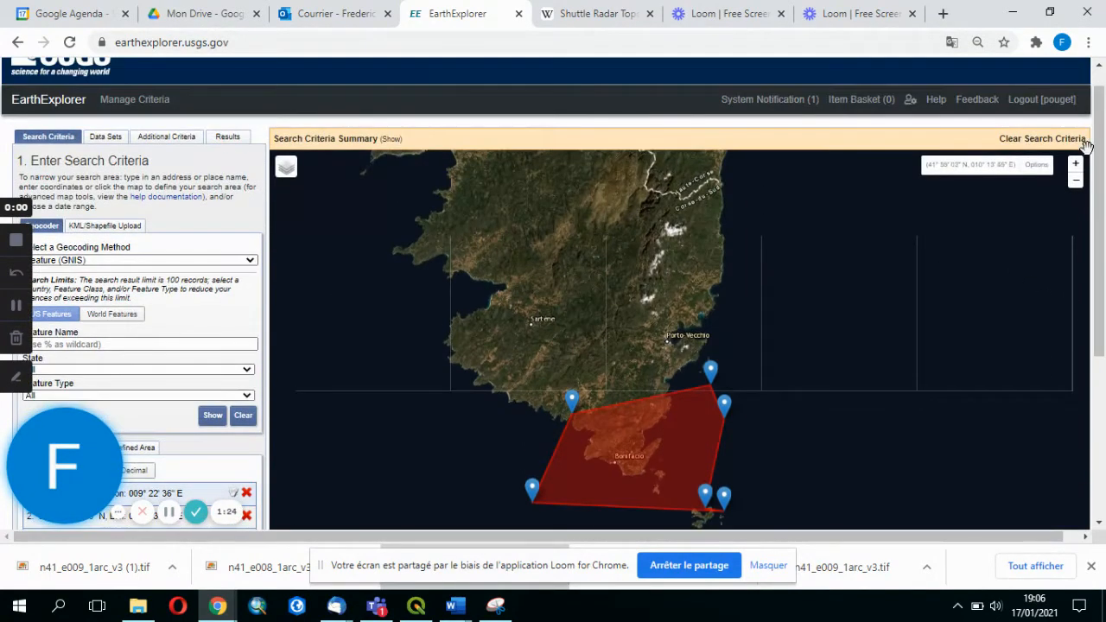
pyautogui.click(106, 138)
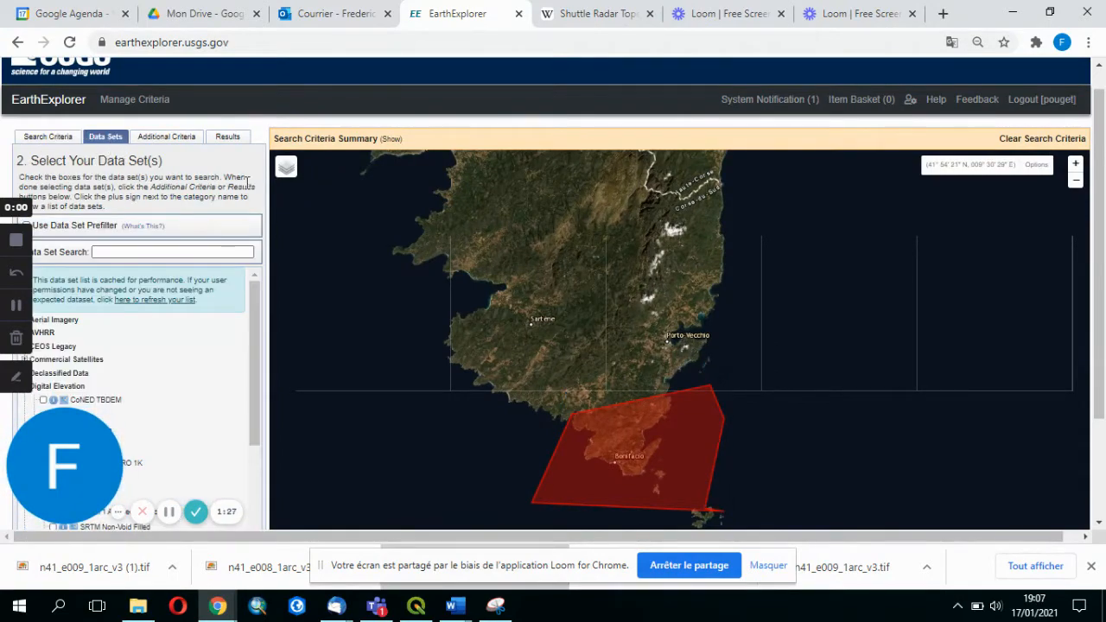
pyautogui.moveTo(1100, 169); pyautogui.dragTo(1101, 220)
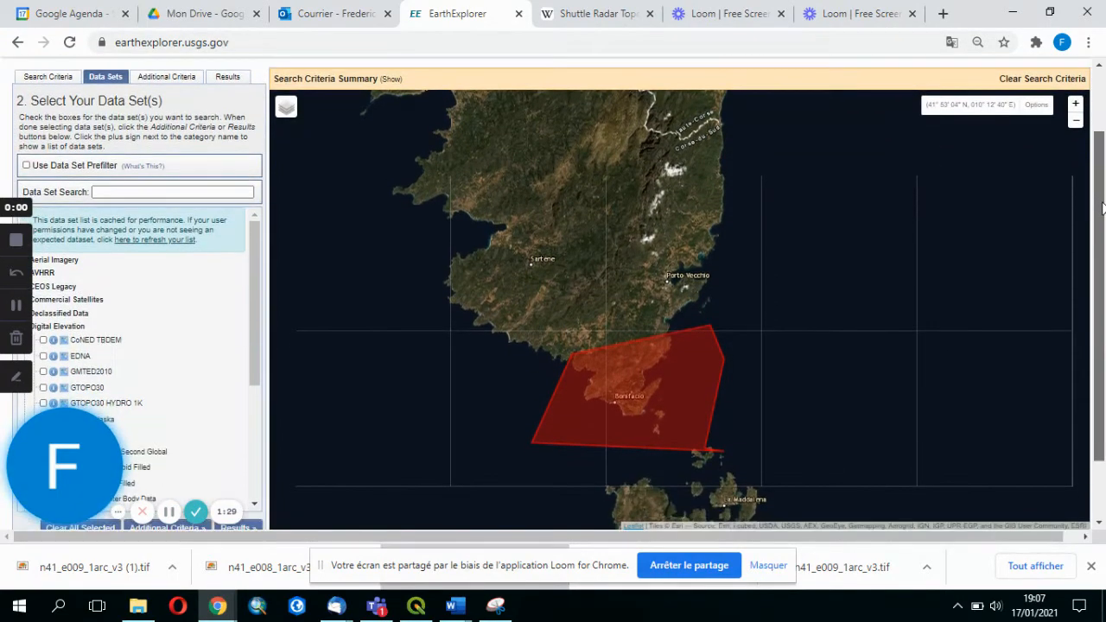
# Restore the browser window to a smaller size and shift it so the whole EarthExplorer data set list is unobstructed.
pyautogui.click(1050, 12)
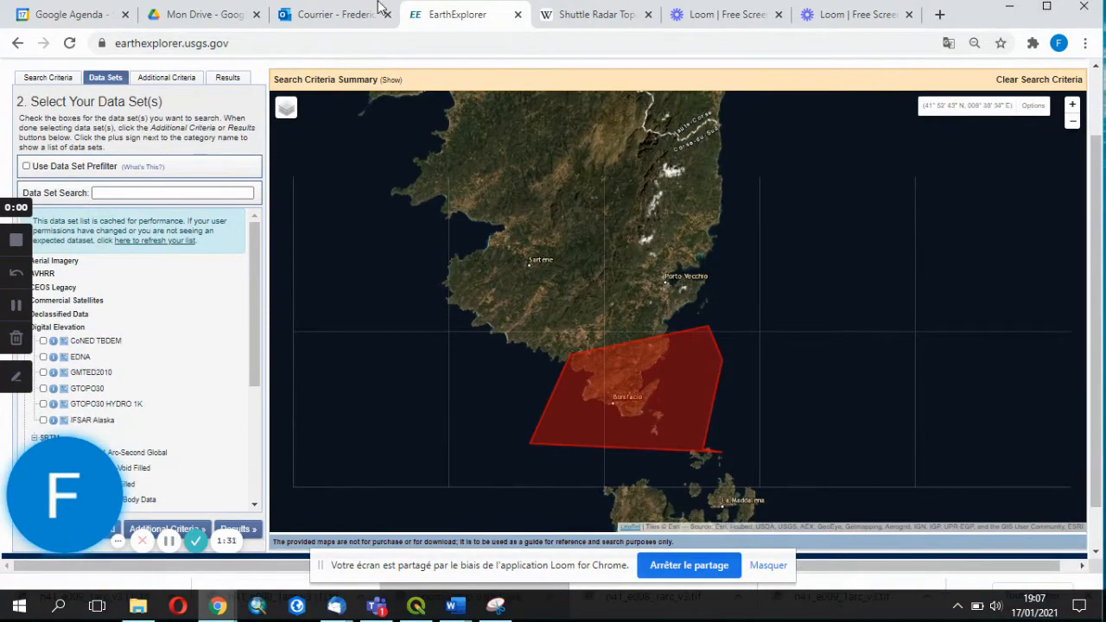
pyautogui.moveTo(382, 12); pyautogui.dragTo(449, 15)
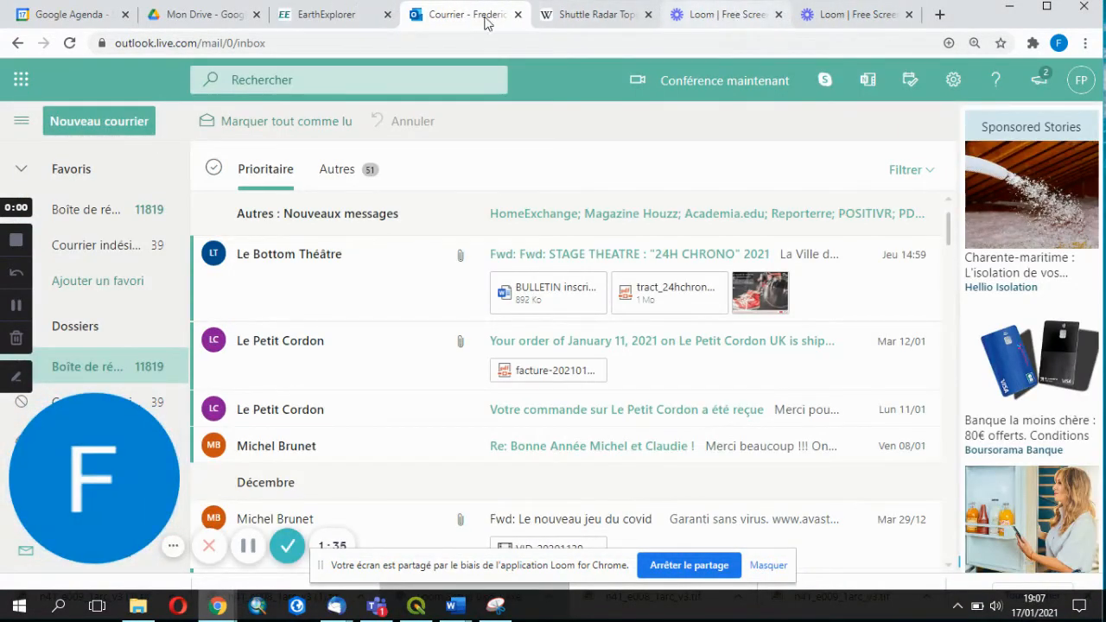
pyautogui.click(327, 14)
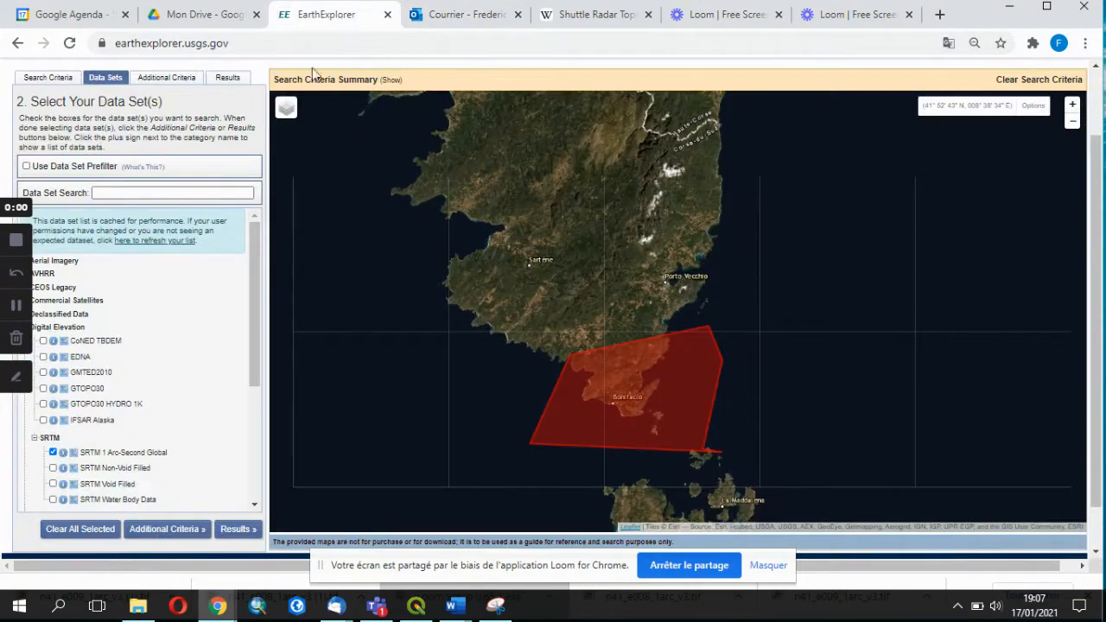
pyautogui.doubleClick(968, 21)
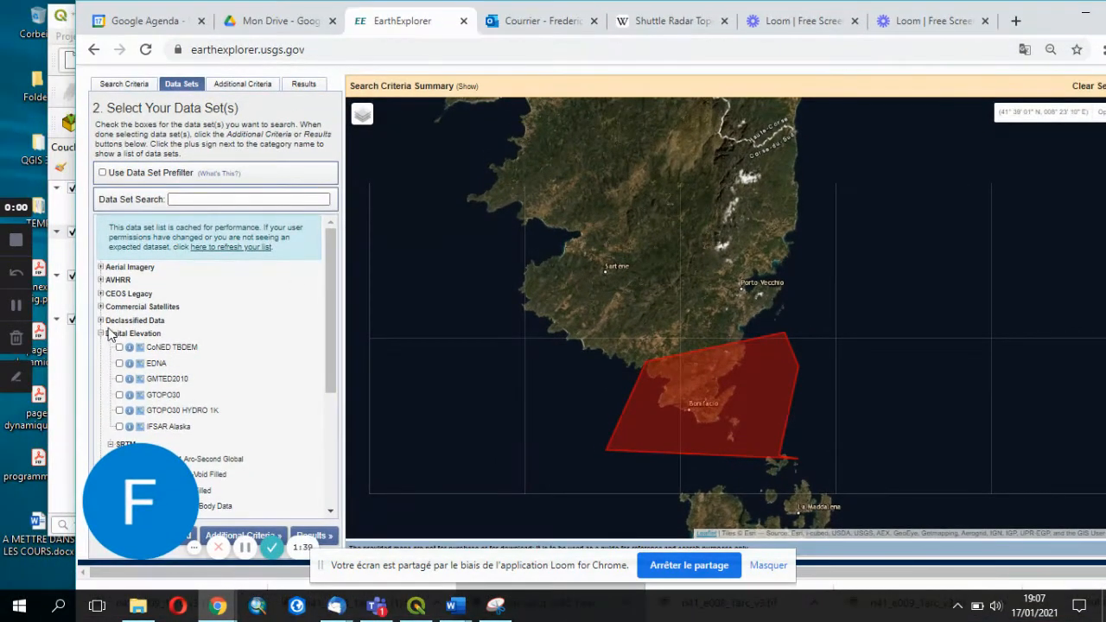
# Expand the Digital Elevation category and check the SRTM 1 Arc-Second Global selection in its SRTM group.
pyautogui.click(101, 335)
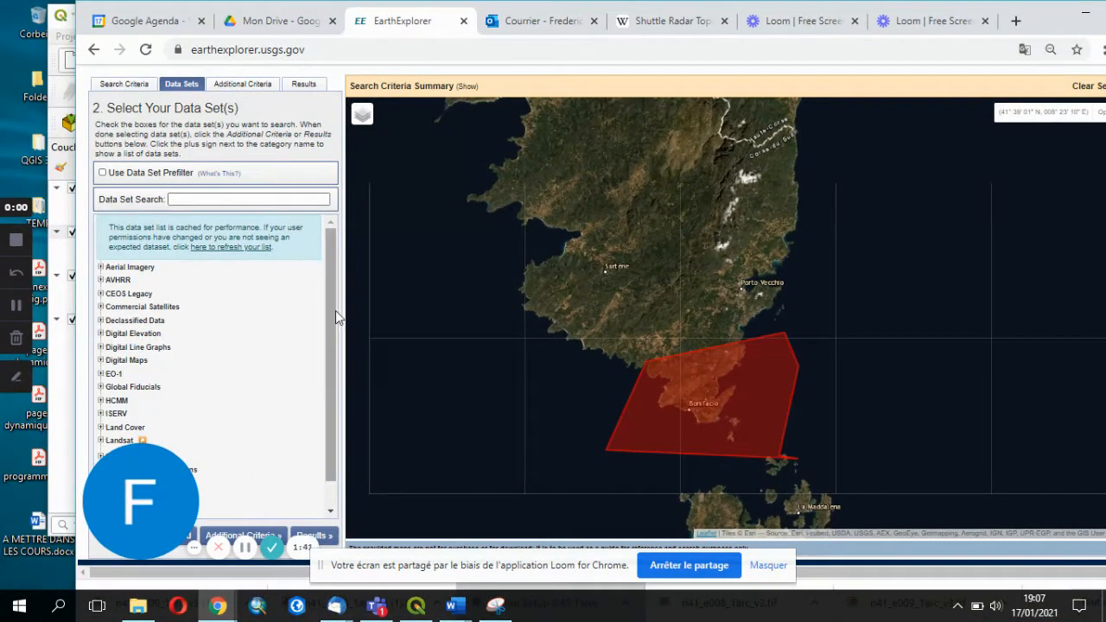
pyautogui.click(101, 334)
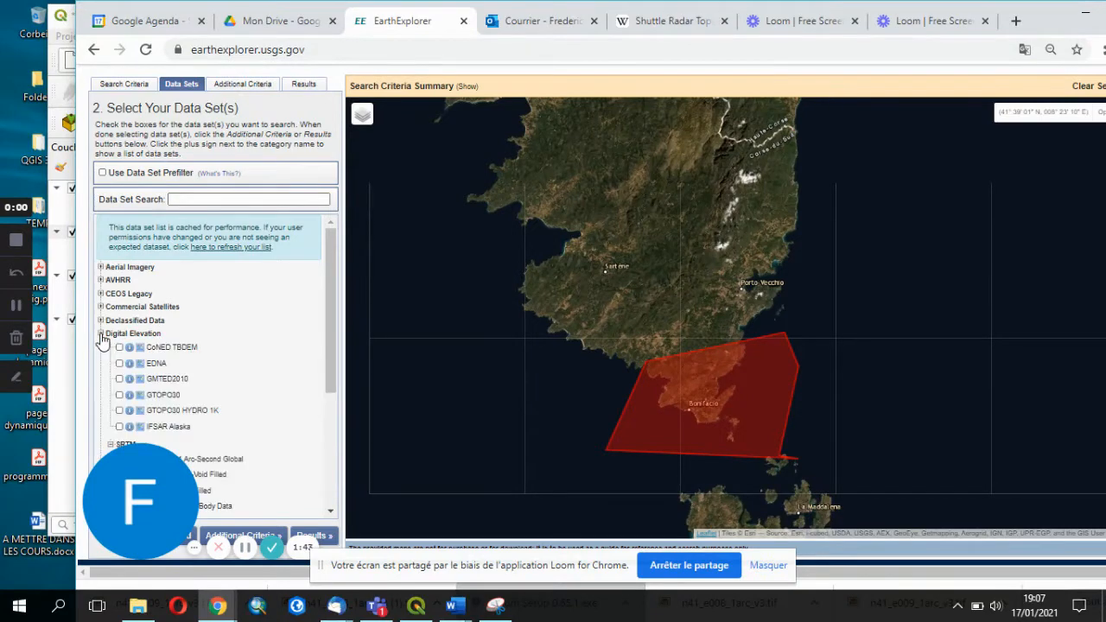
pyautogui.moveTo(331, 316); pyautogui.dragTo(334, 387)
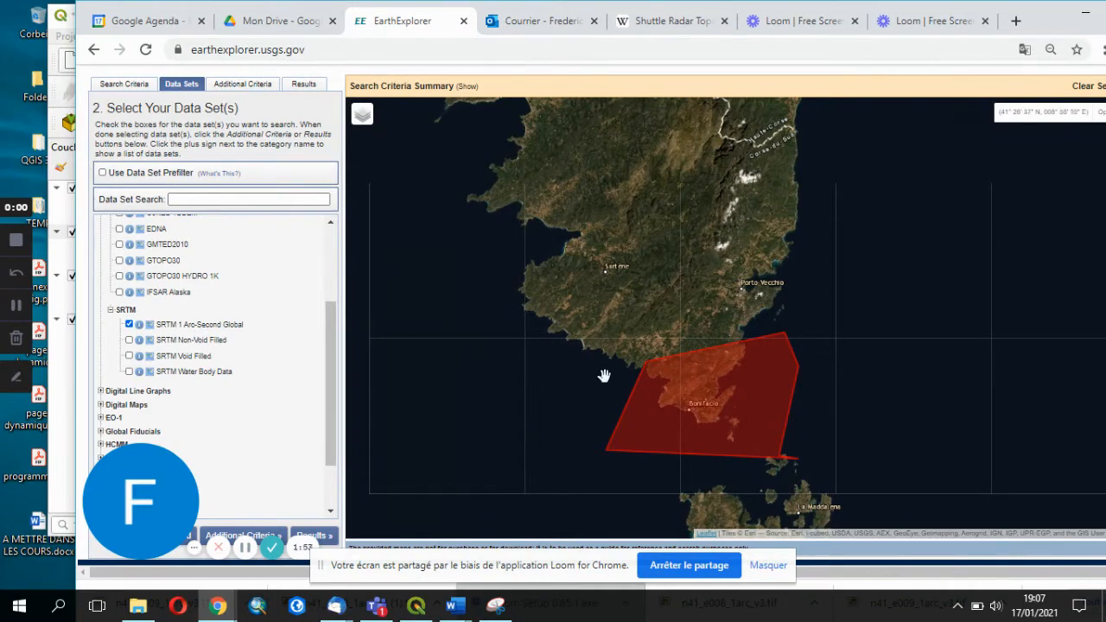
pyautogui.moveTo(604, 376); pyautogui.dragTo(553, 345)
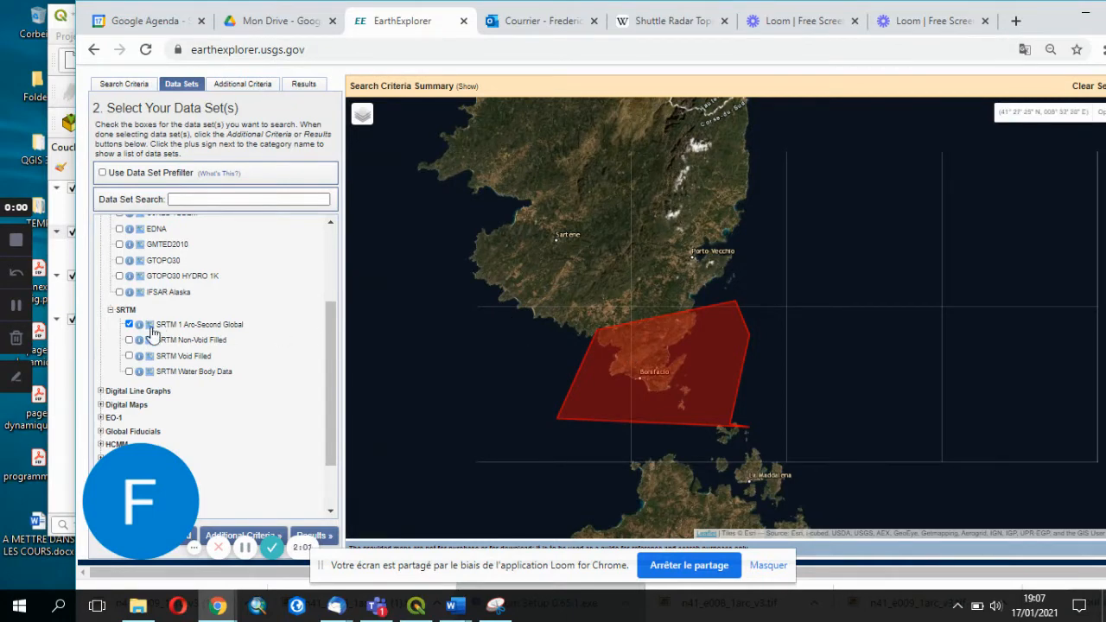
# List the search results and show the footprints of tiles SRTM1N41E008V3 and SRTM1N41E009V3 on the map.
pyautogui.click(305, 84)
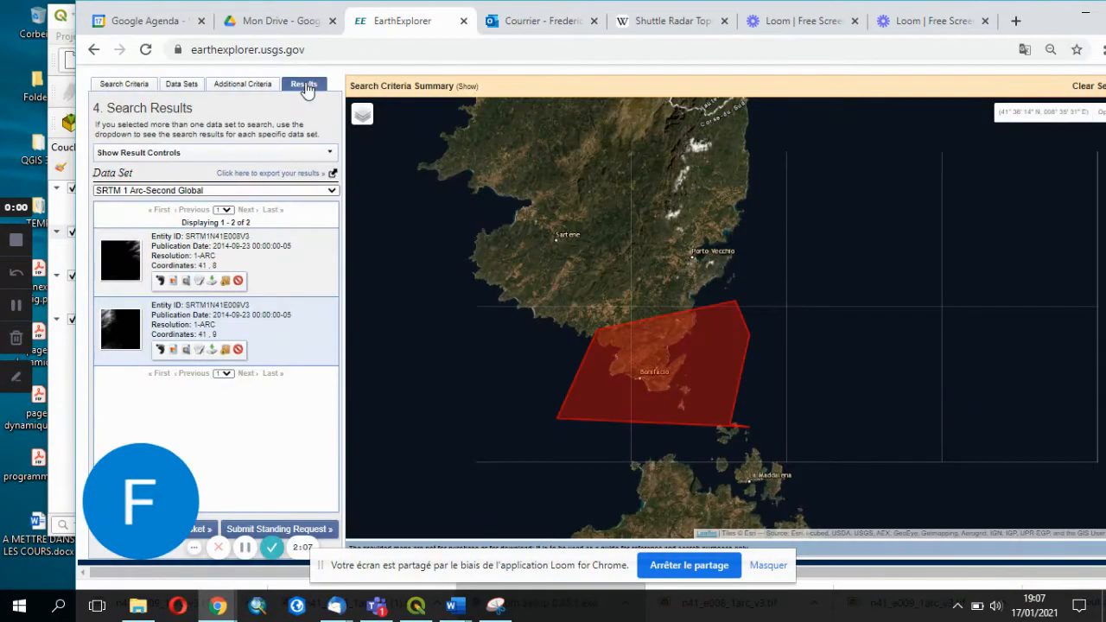
pyautogui.click(160, 282)
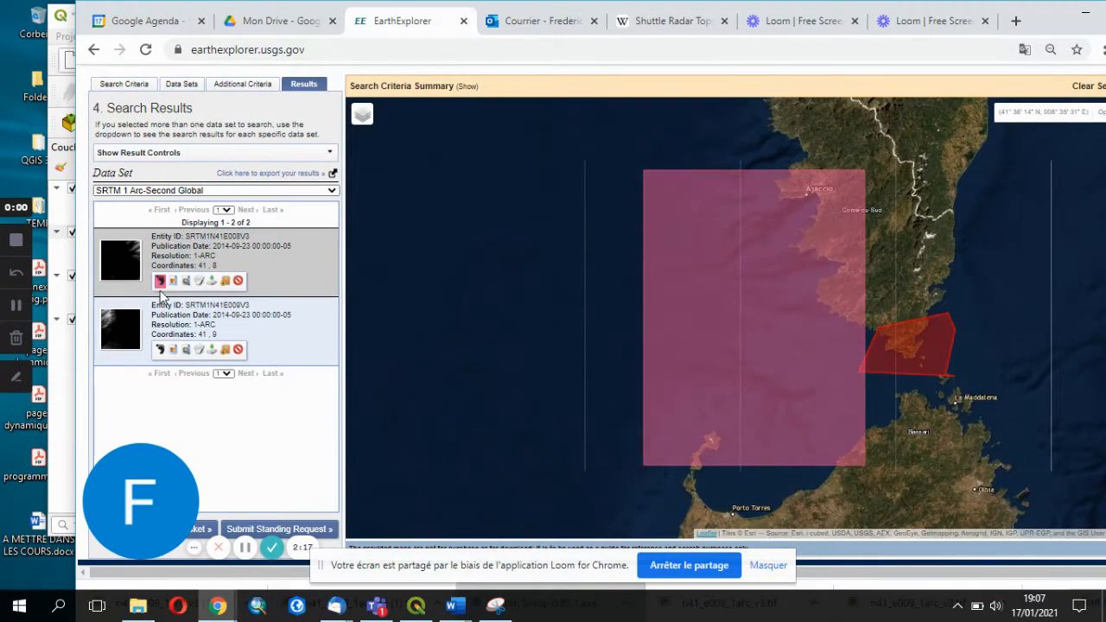
pyautogui.click(160, 350)
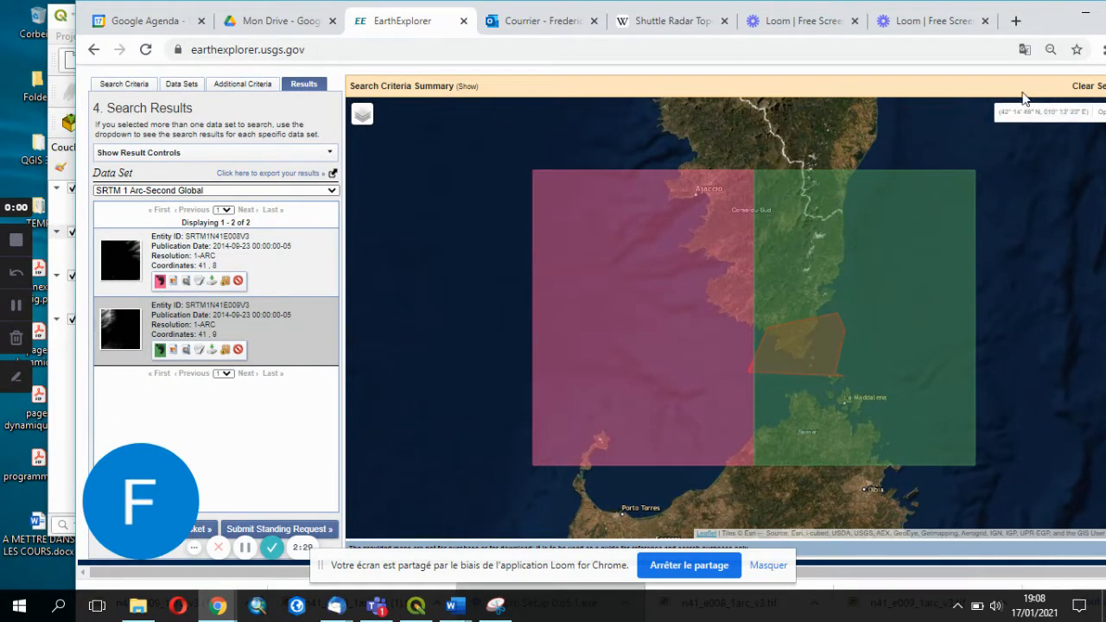
# Shift the browser window to uncover the whole map and open the download options for tile SRTM1N41E008V3.
pyautogui.moveTo(1048, 17); pyautogui.dragTo(937, 16)
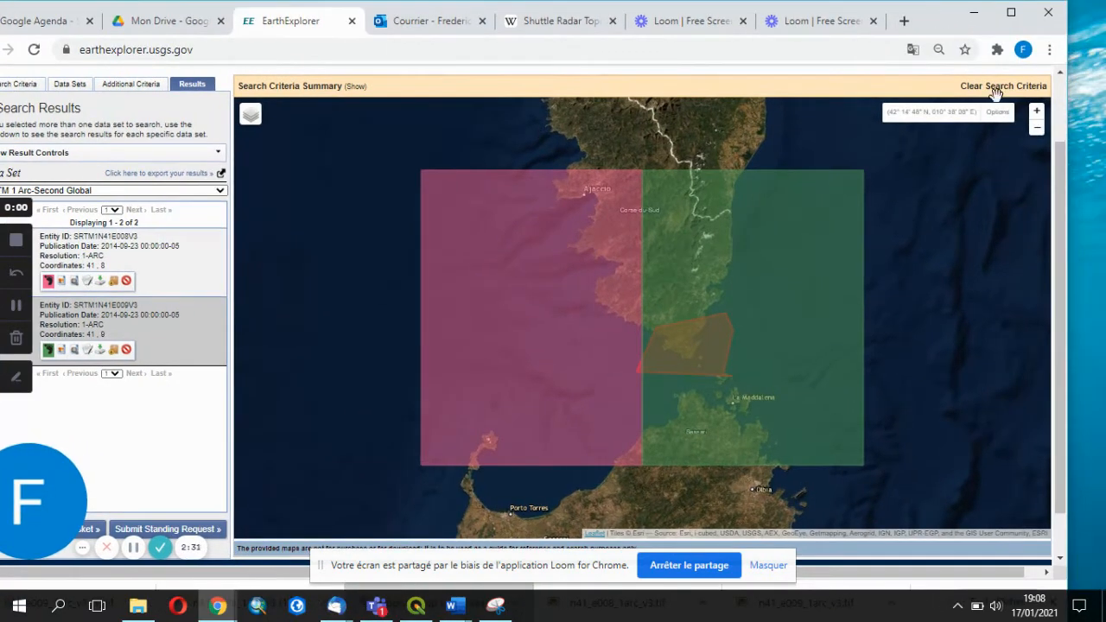
pyautogui.moveTo(1059, 158); pyautogui.dragTo(1064, 103)
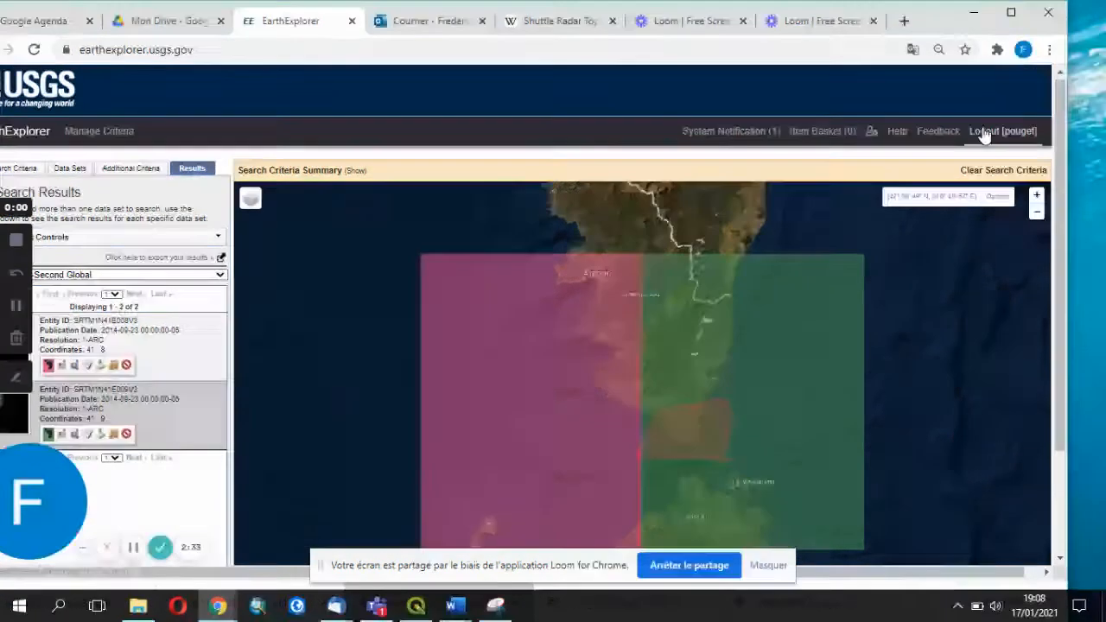
pyautogui.moveTo(1062, 135); pyautogui.dragTo(1057, 209)
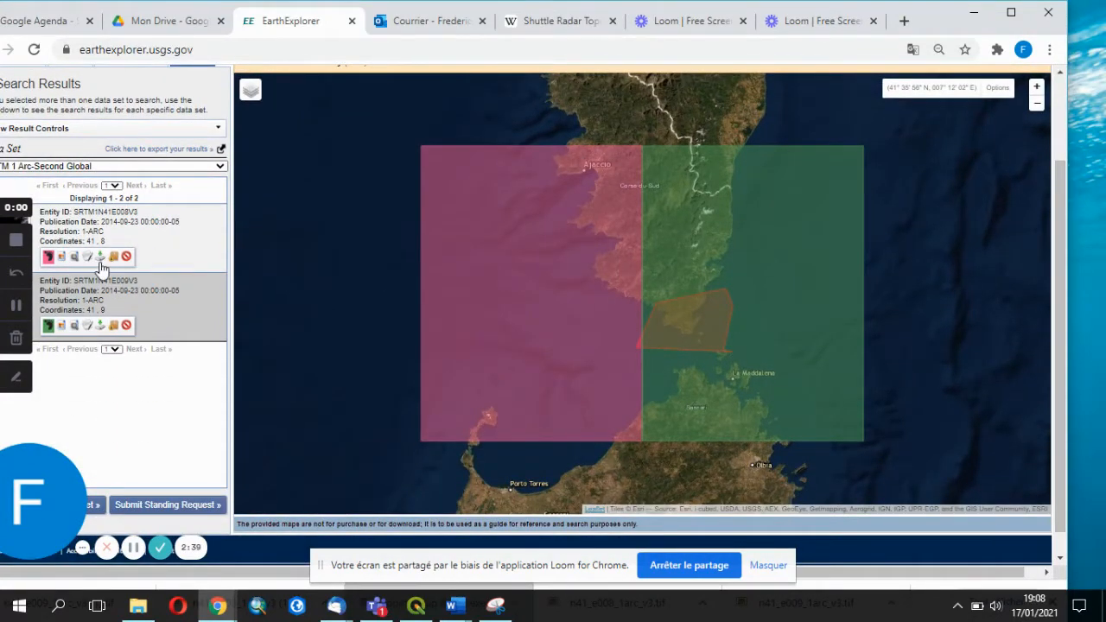
pyautogui.click(101, 258)
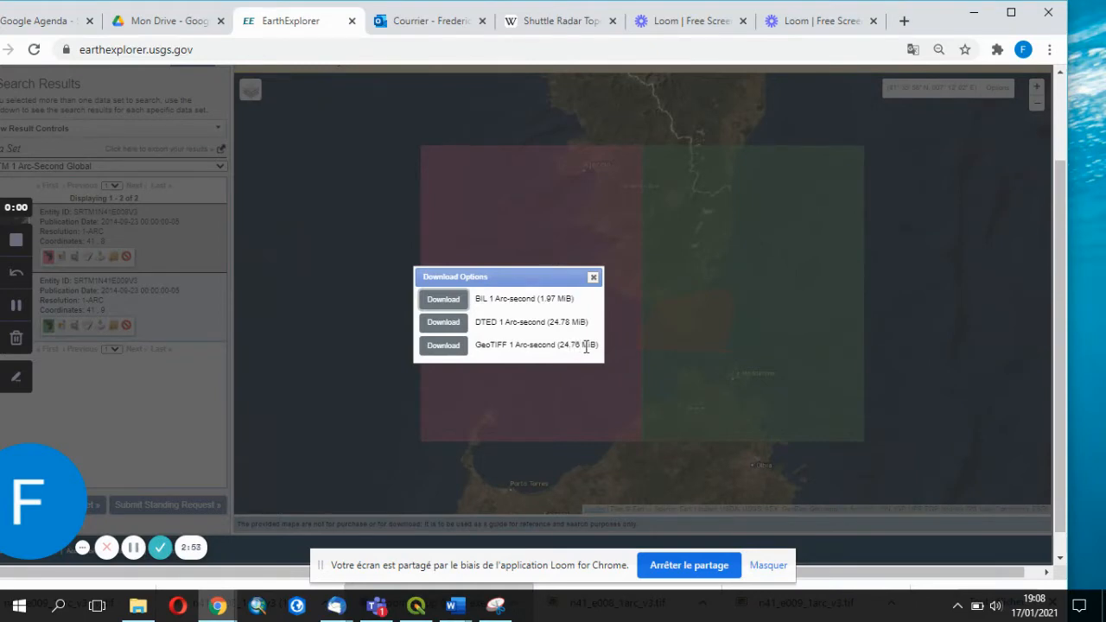
# Switch to QGIS and hide the n41_e008_1arc_v3, OUTPUT and n41_e009_1arc_v3 layers, leaving only OSM Standard shown.
pyautogui.click(417, 607)
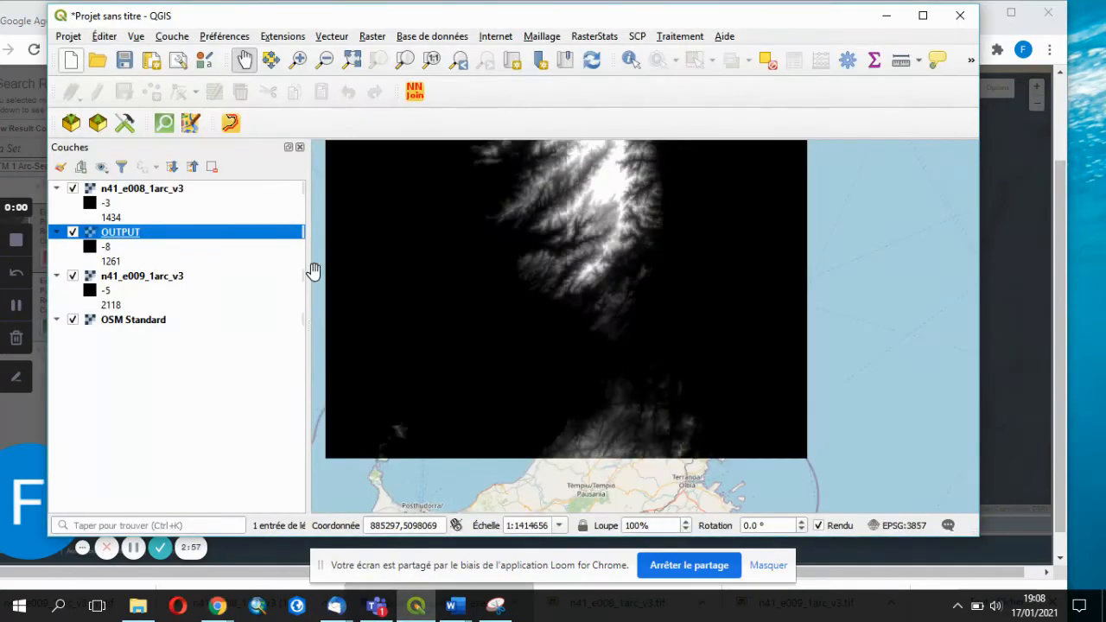
pyautogui.click(73, 188)
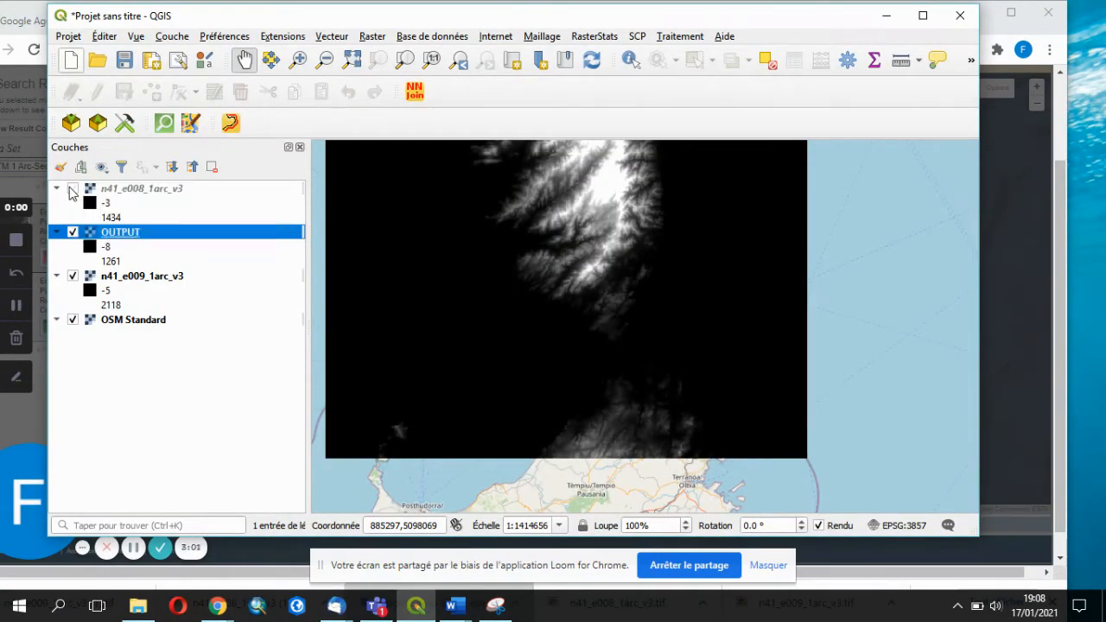
pyautogui.click(73, 232)
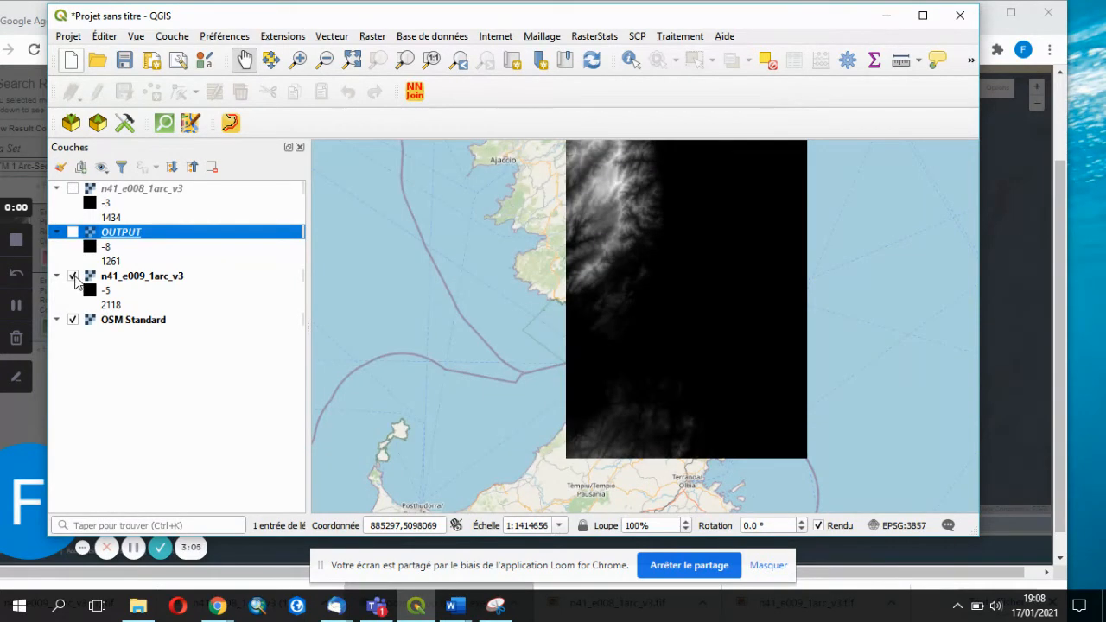
pyautogui.click(74, 276)
pyautogui.click(74, 277)
pyautogui.click(73, 277)
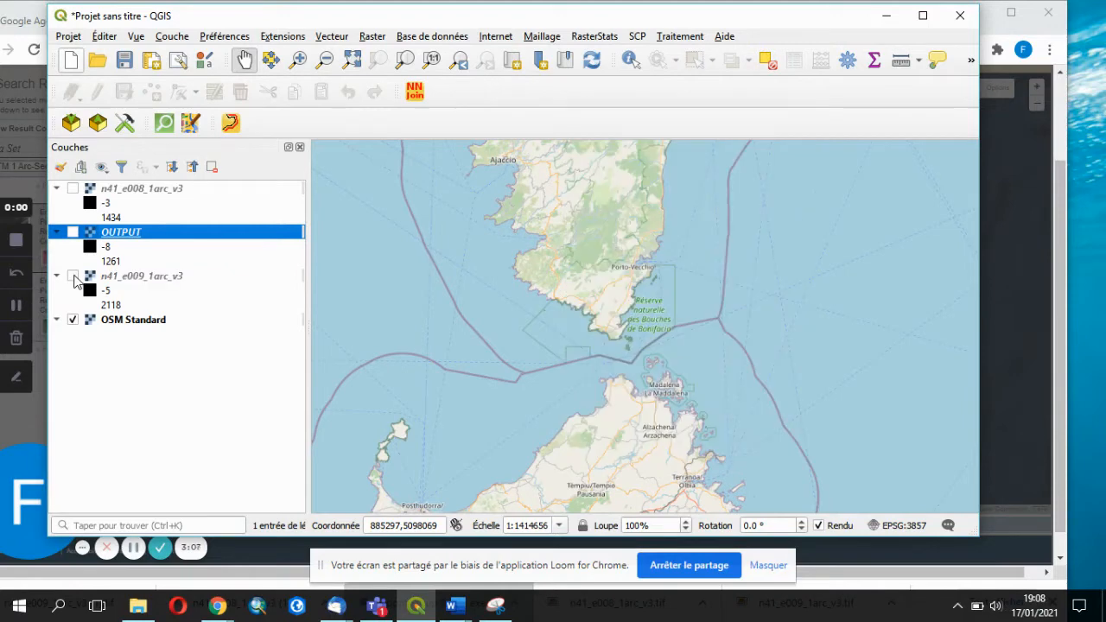
pyautogui.click(74, 277)
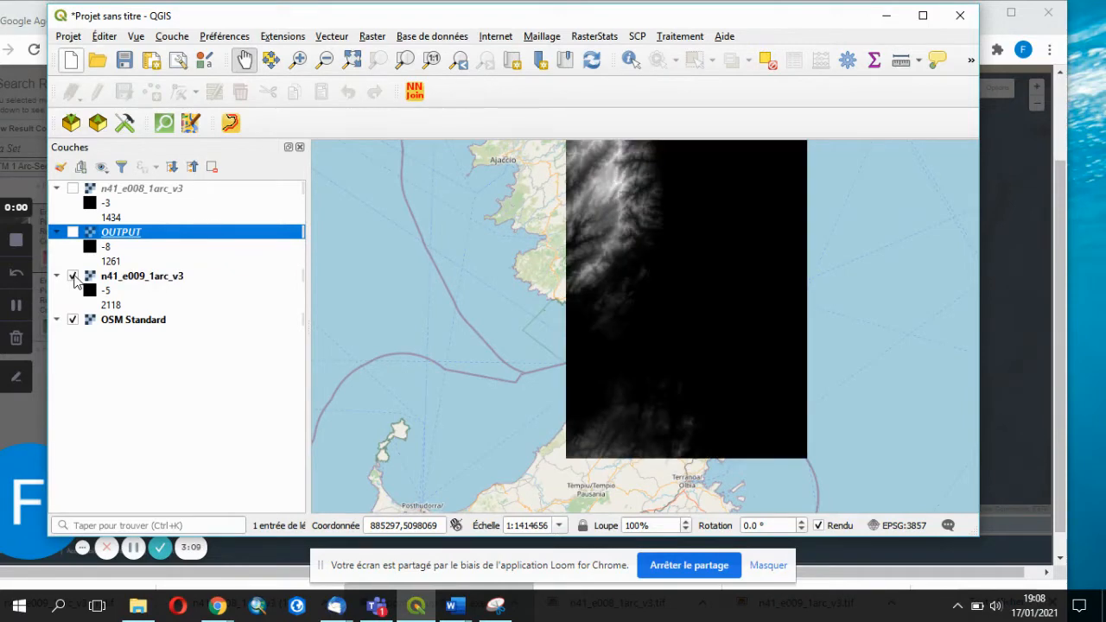
pyautogui.click(73, 276)
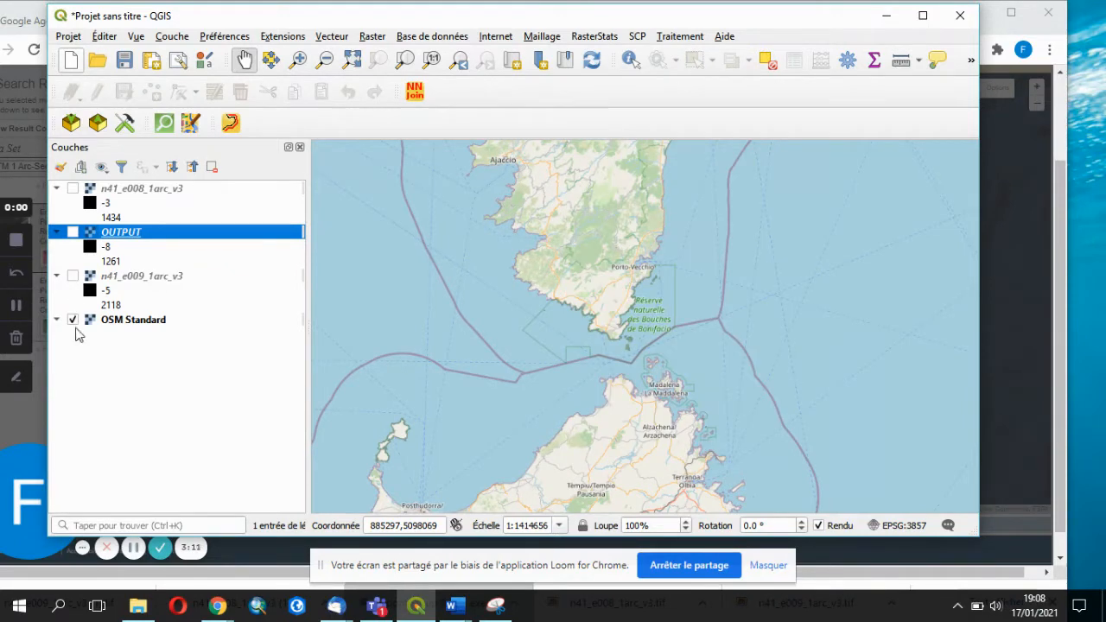
# Show the n41_e008_1arc_v3 and n41_e009_1arc_v3 tiles together over the OSM Standard background.
pyautogui.click(73, 188)
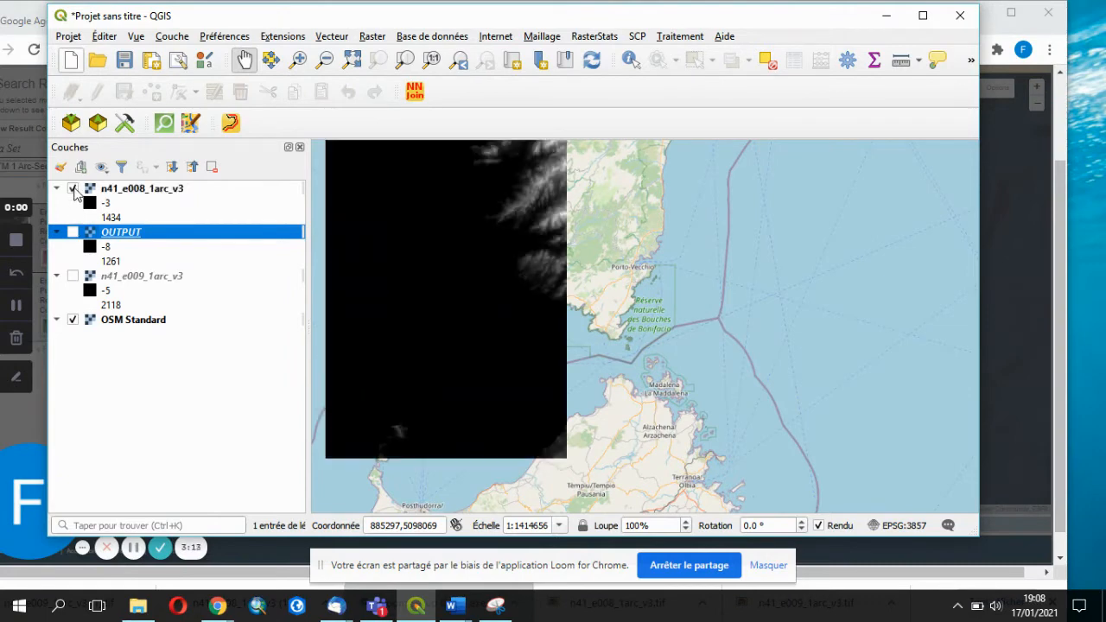
pyautogui.click(74, 189)
pyautogui.click(73, 188)
pyautogui.click(73, 277)
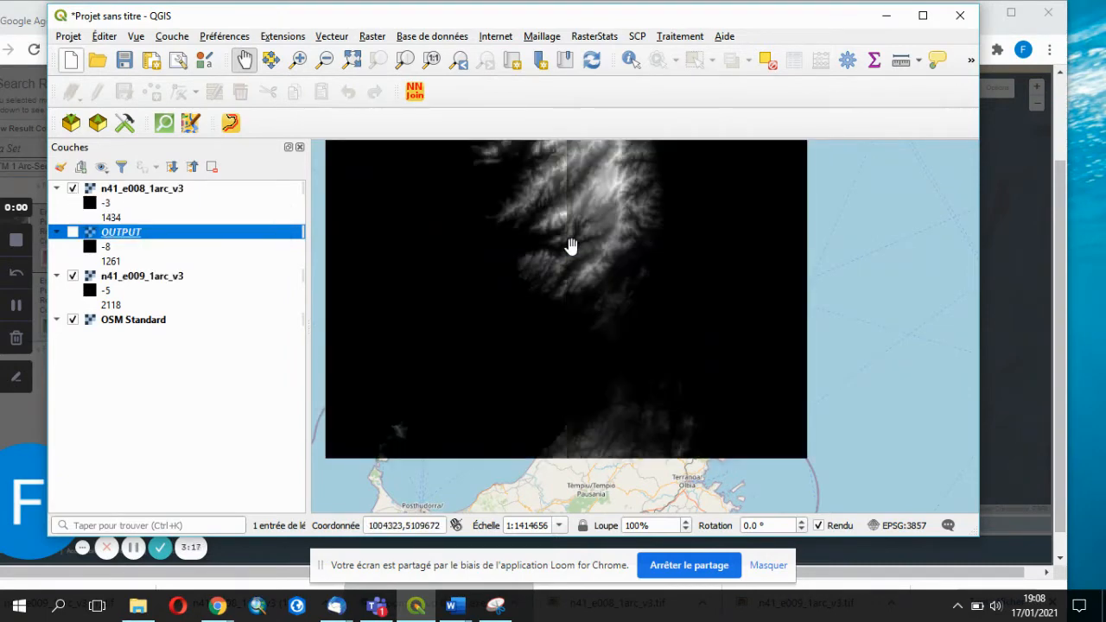
# Examine the seam between the two elevation tiles up close, briefly hiding n41_e008_1arc_v3, and return to an overview of both tiles.
pyautogui.scroll(3, 570, 246)
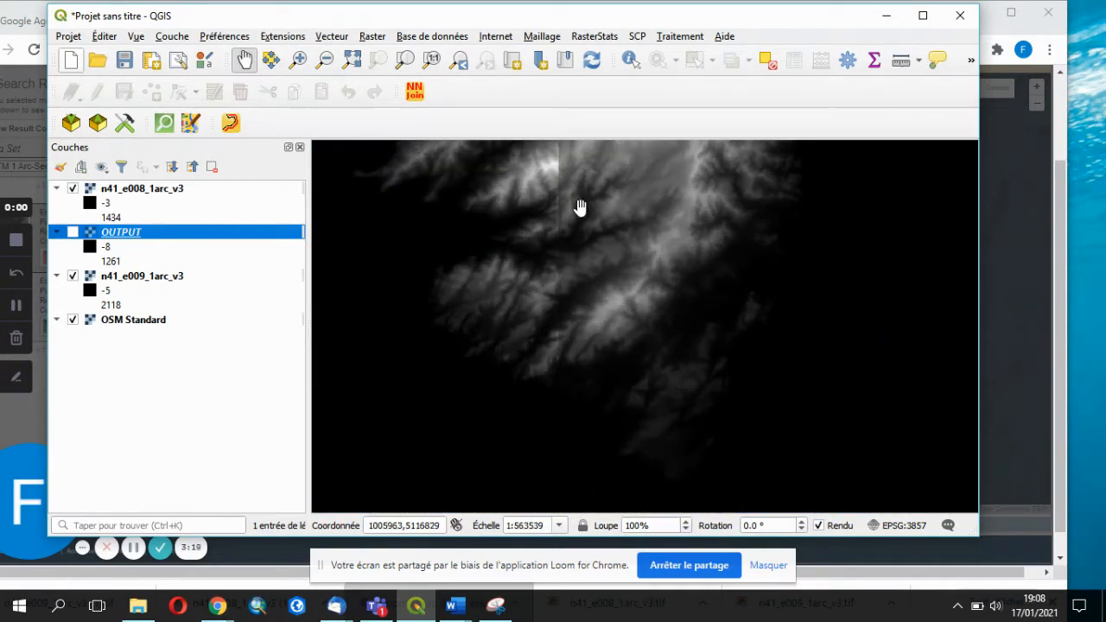
pyautogui.moveTo(583, 233); pyautogui.dragTo(577, 303)
pyautogui.scroll(3, 577, 303)
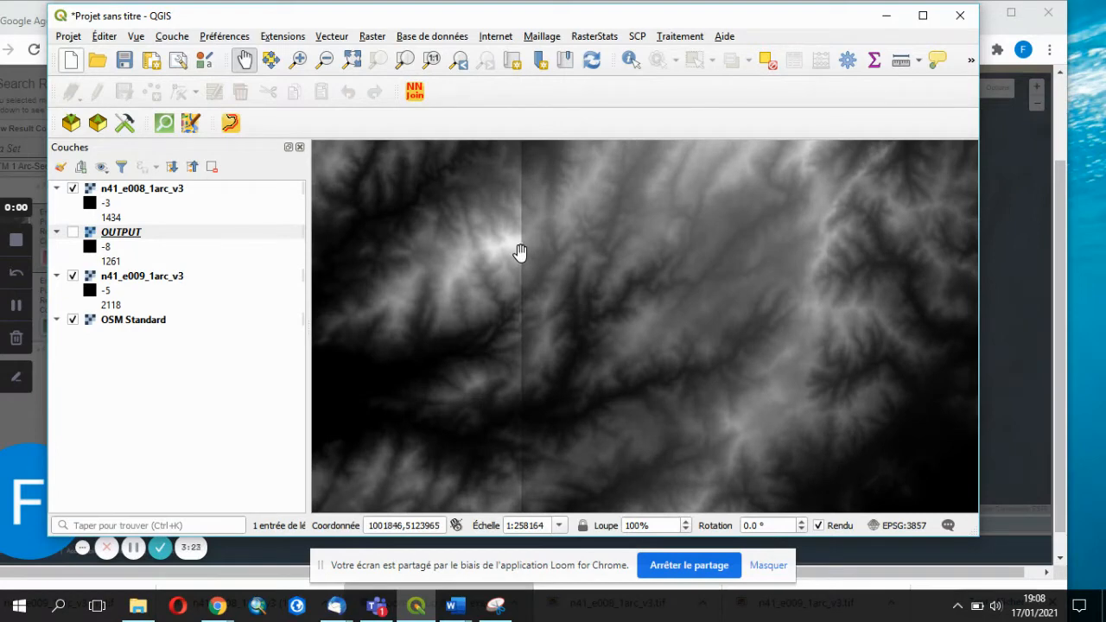
pyautogui.click(72, 188)
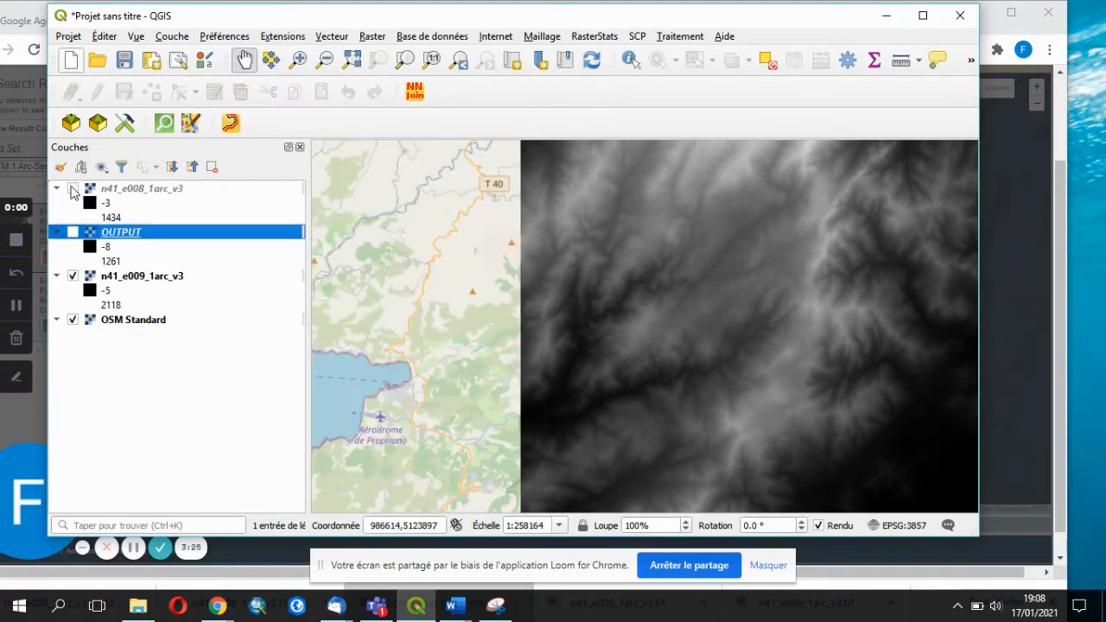
pyautogui.click(73, 188)
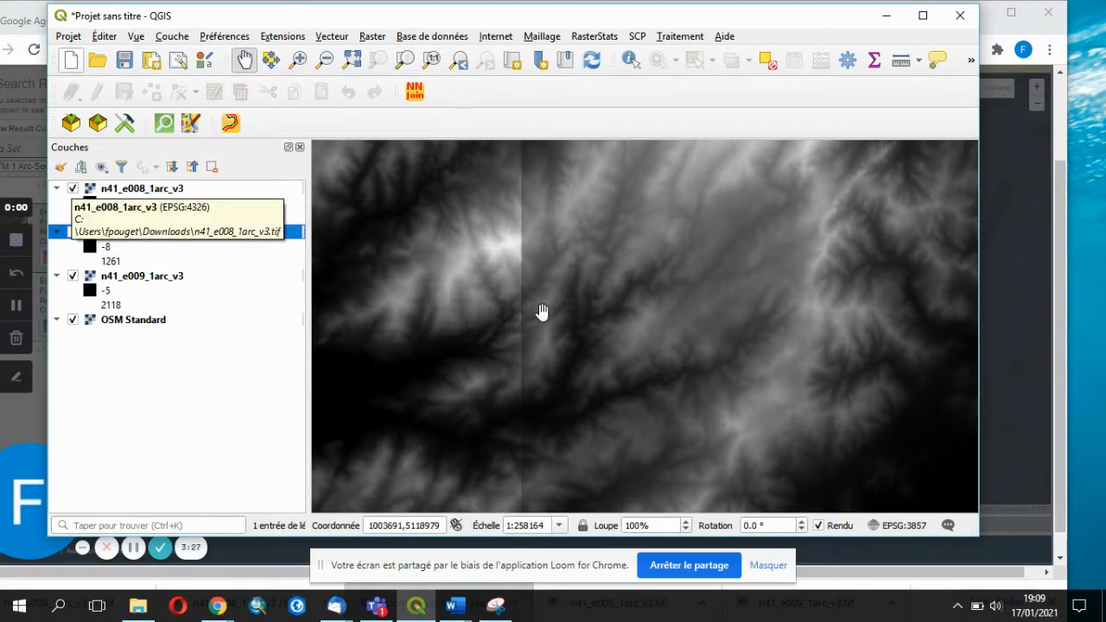
pyautogui.scroll(1, 518, 364)
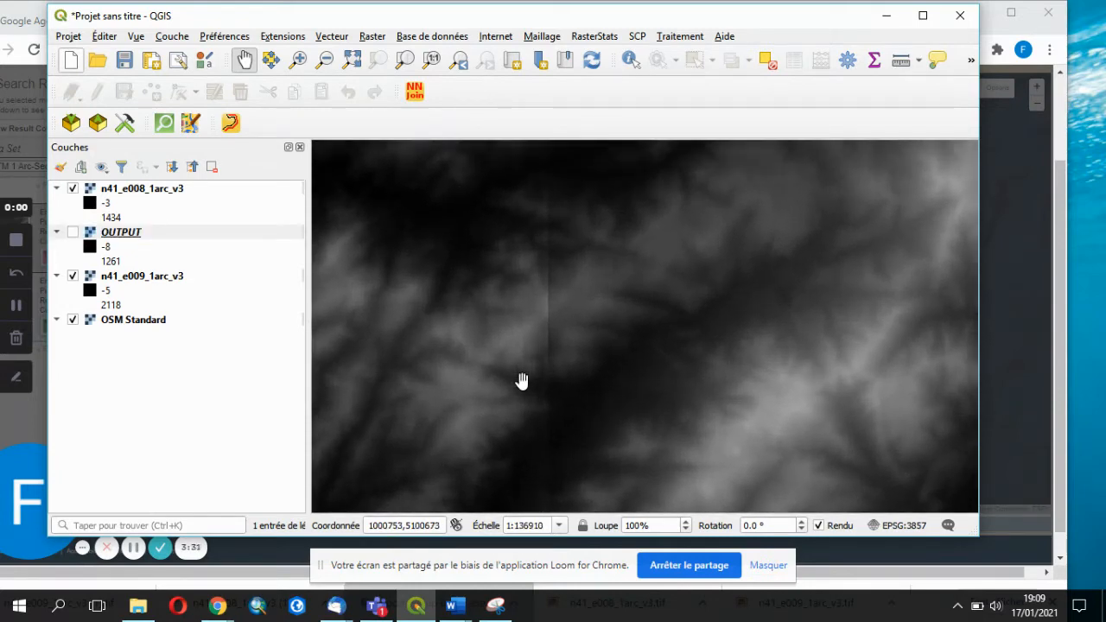
pyautogui.scroll(-4, 521, 381)
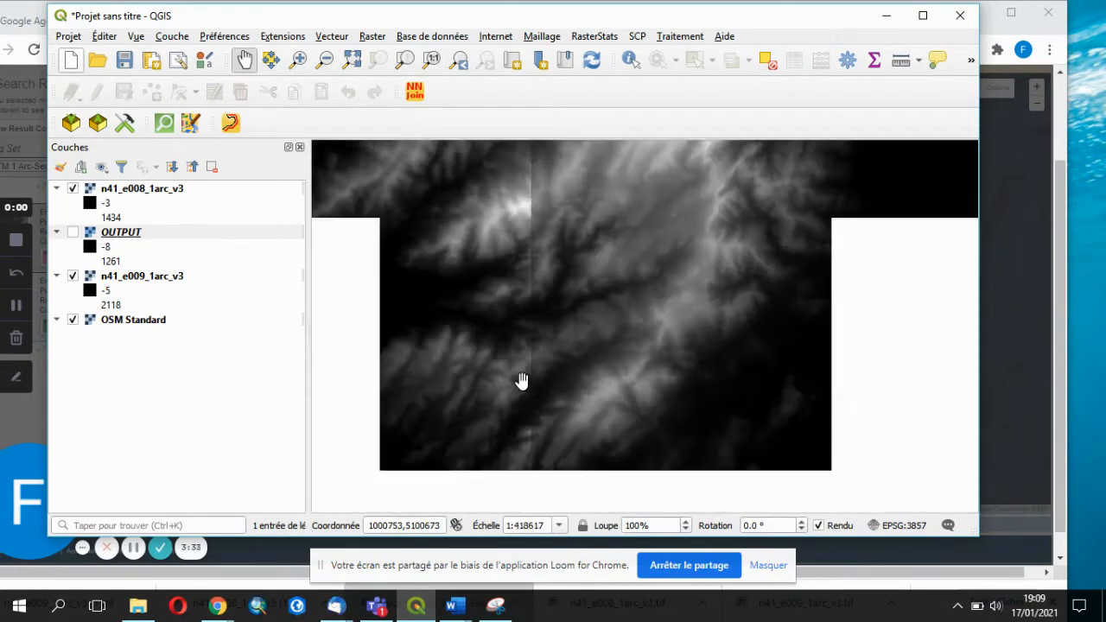
pyautogui.scroll(-3, 521, 381)
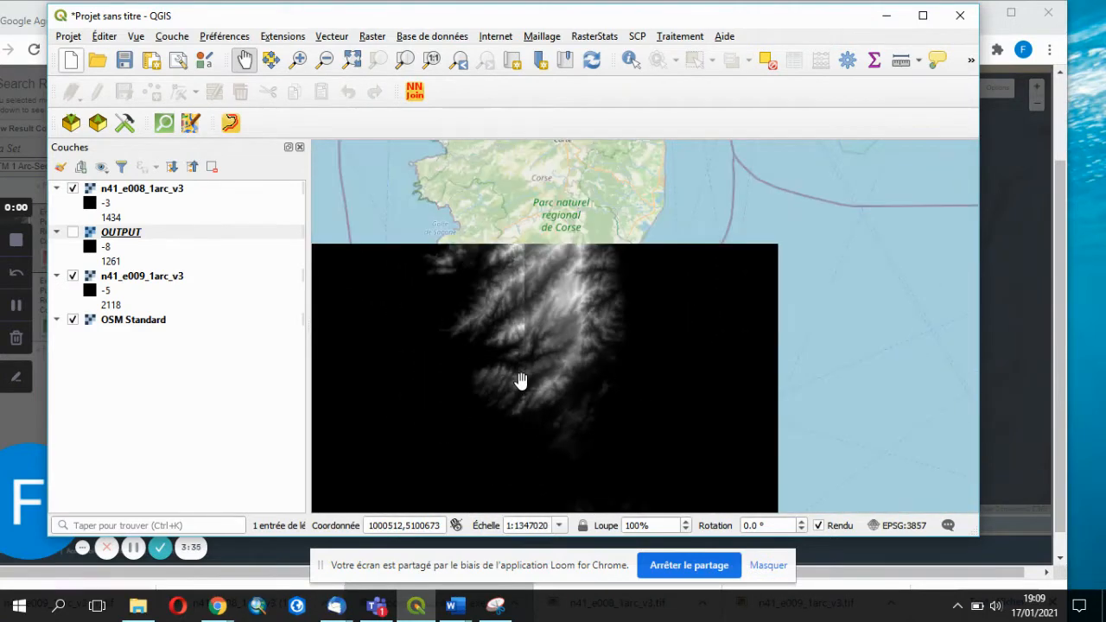
pyautogui.moveTo(521, 381); pyautogui.dragTo(570, 297)
pyautogui.scroll(-1, 547, 337)
pyautogui.scroll(-1, 546, 337)
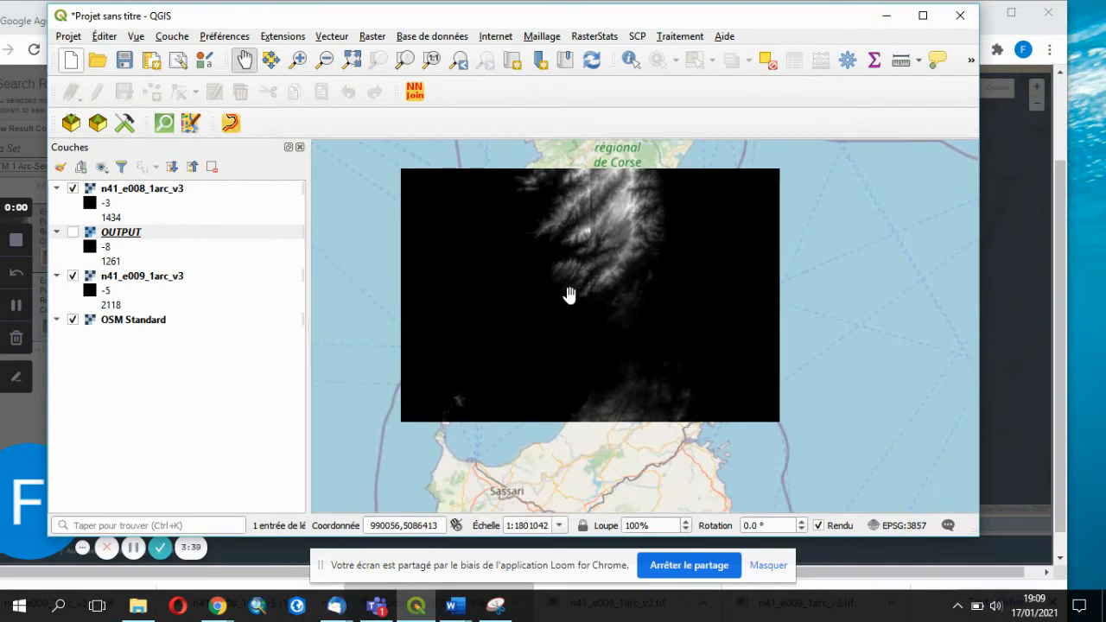
pyautogui.scroll(3, 462, 294)
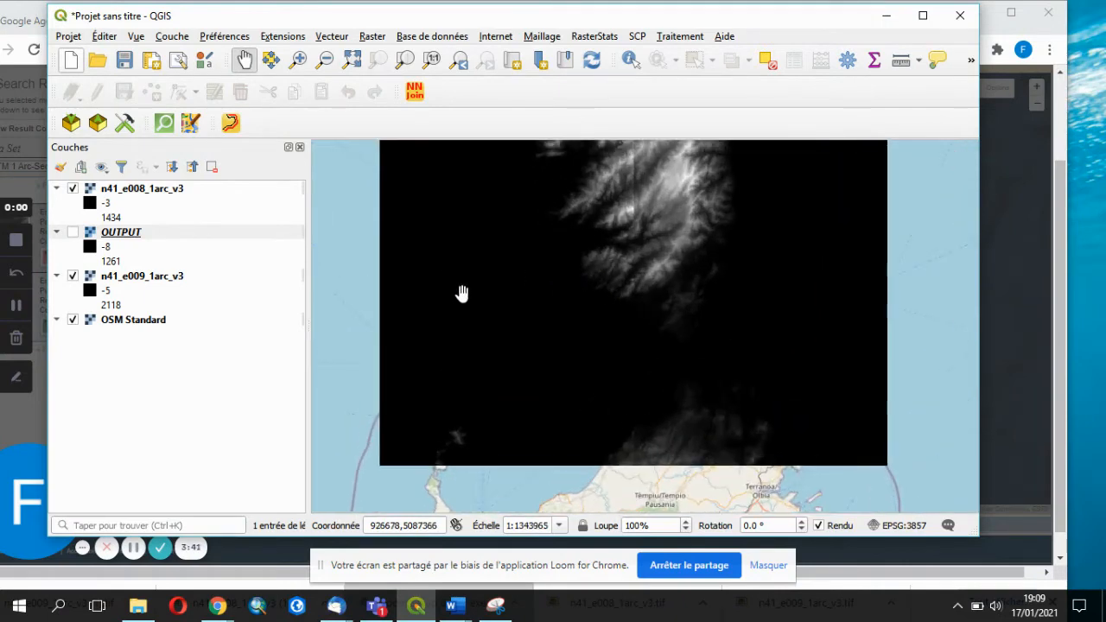
pyautogui.moveTo(523, 249); pyautogui.dragTo(489, 287)
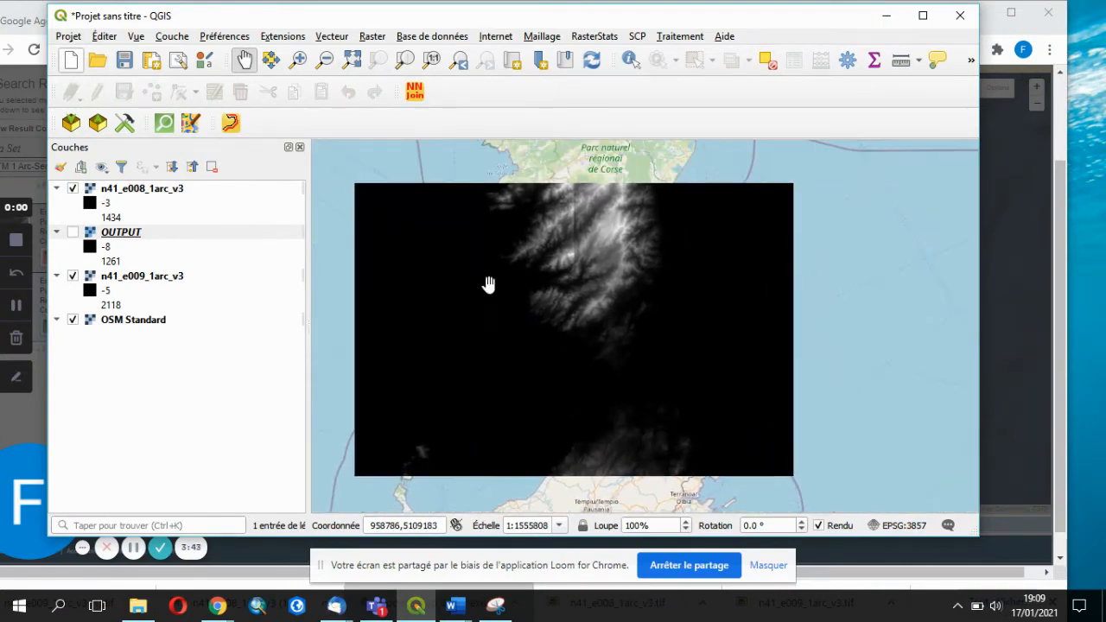
# Start building a virtual raster with n41_e008_1arc_v3 and n41_e009_1arc_v3 as the input layers.
pyautogui.click(375, 38)
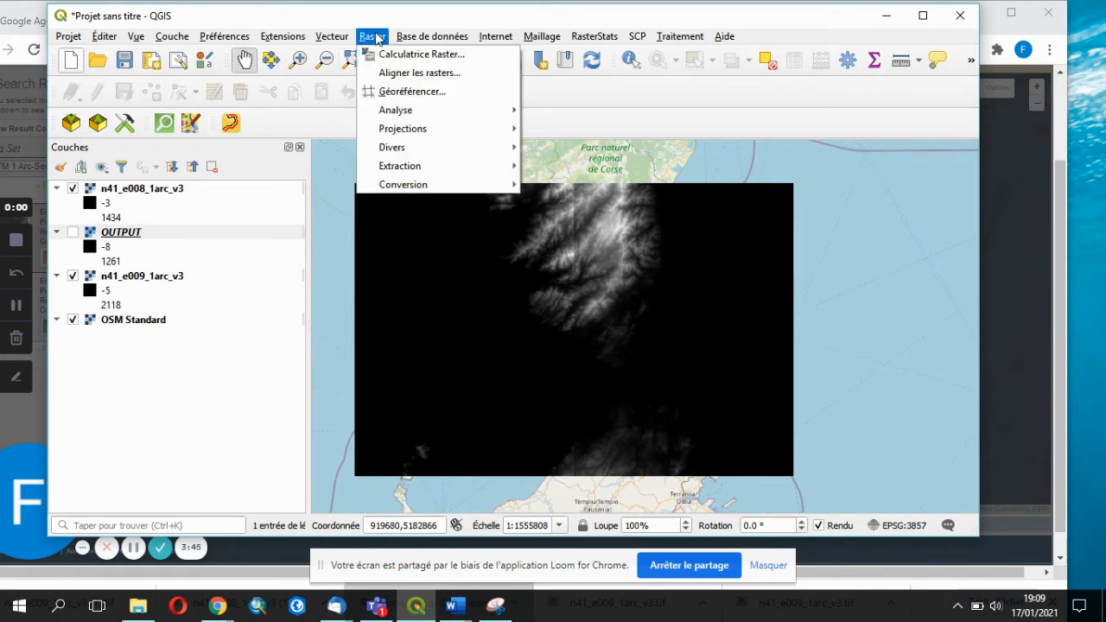
pyautogui.moveTo(510, 147)
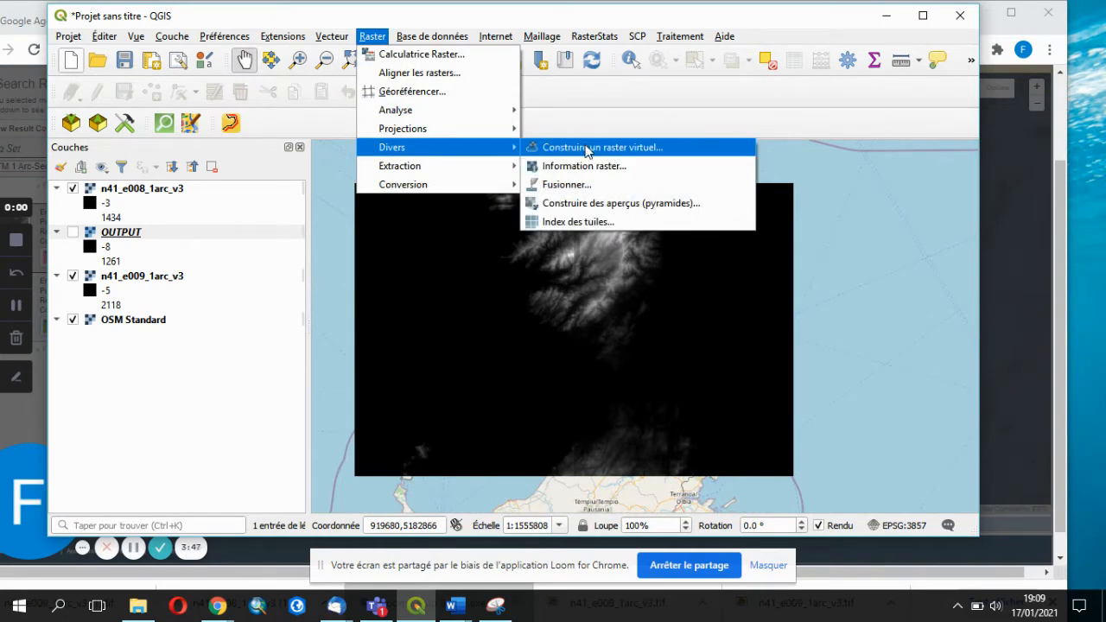
pyautogui.click(587, 148)
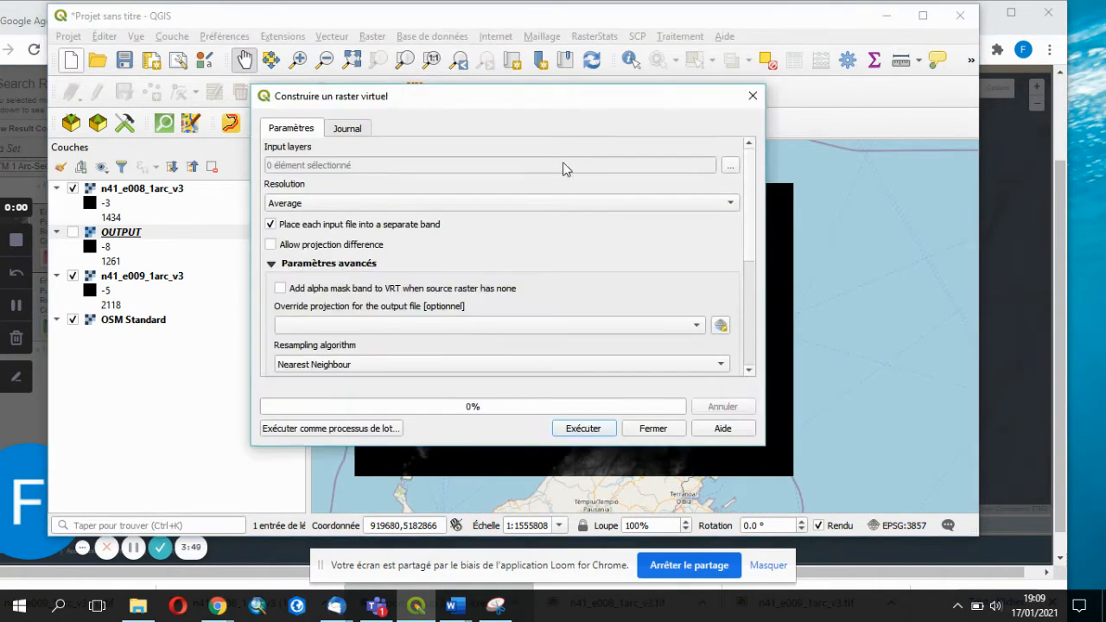
pyautogui.click(731, 164)
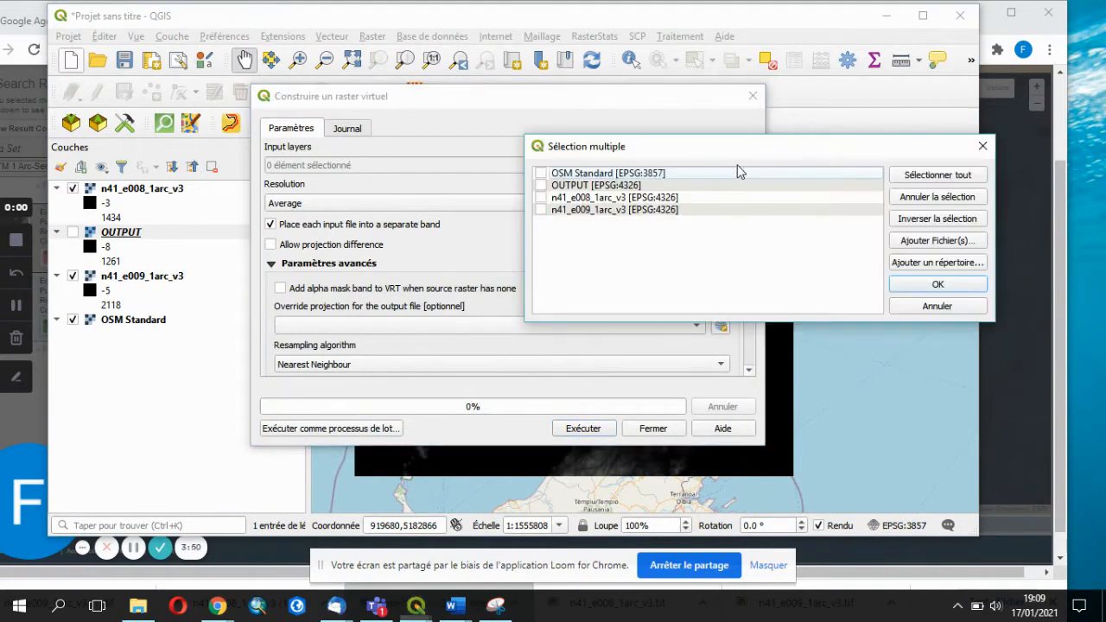
pyautogui.click(541, 198)
pyautogui.click(542, 210)
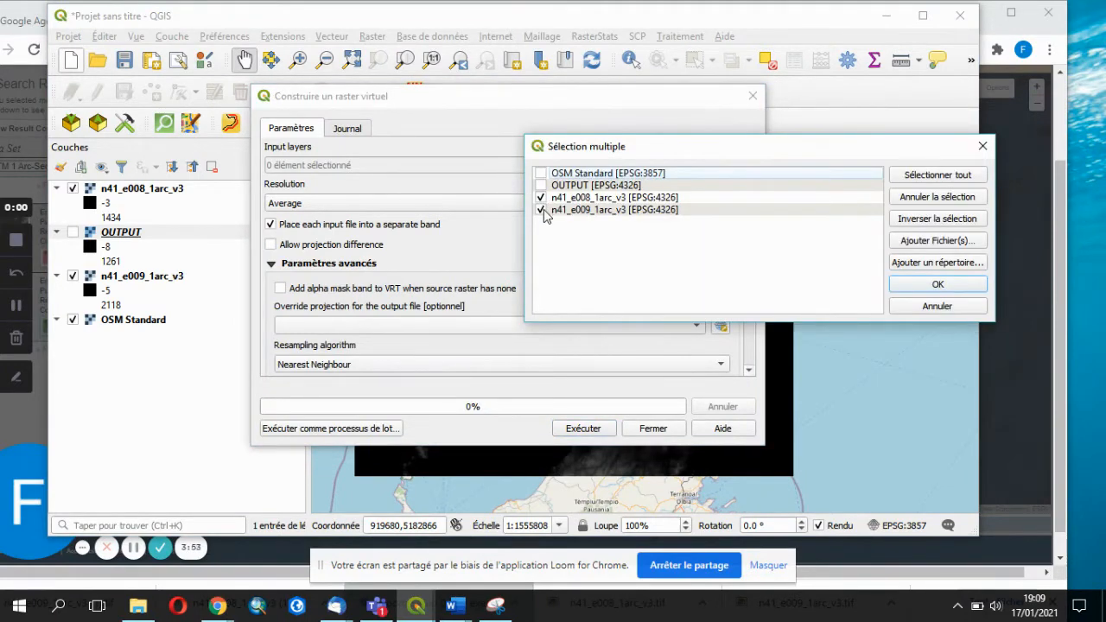
pyautogui.click(938, 284)
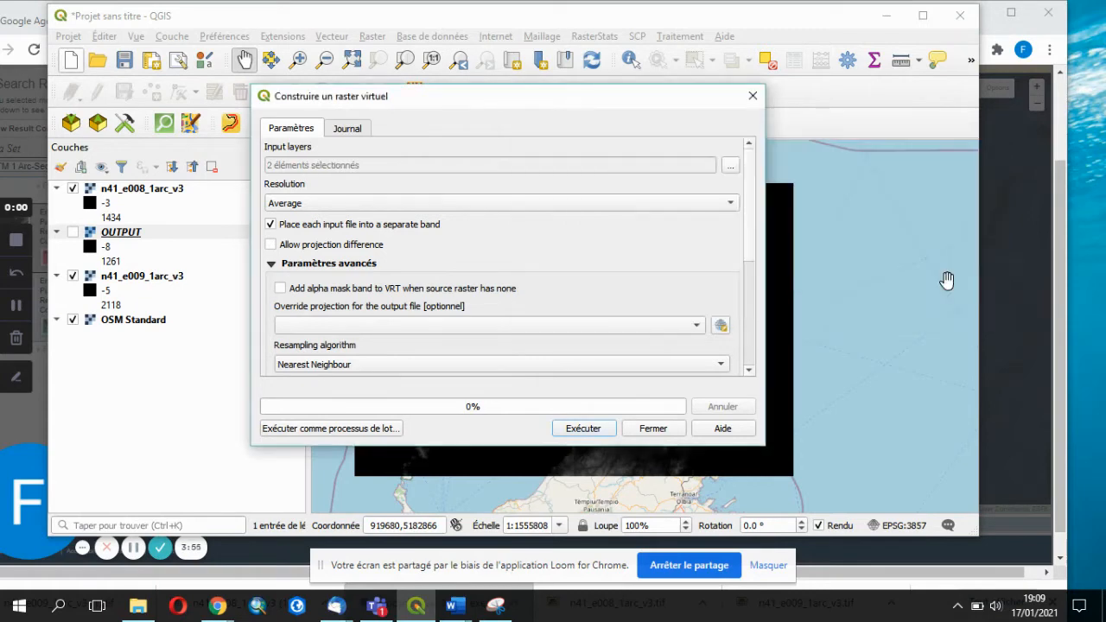
# Keep the Average resolution, disable placing each input file into a separate band, and run the virtual raster build.
pyautogui.click(730, 204)
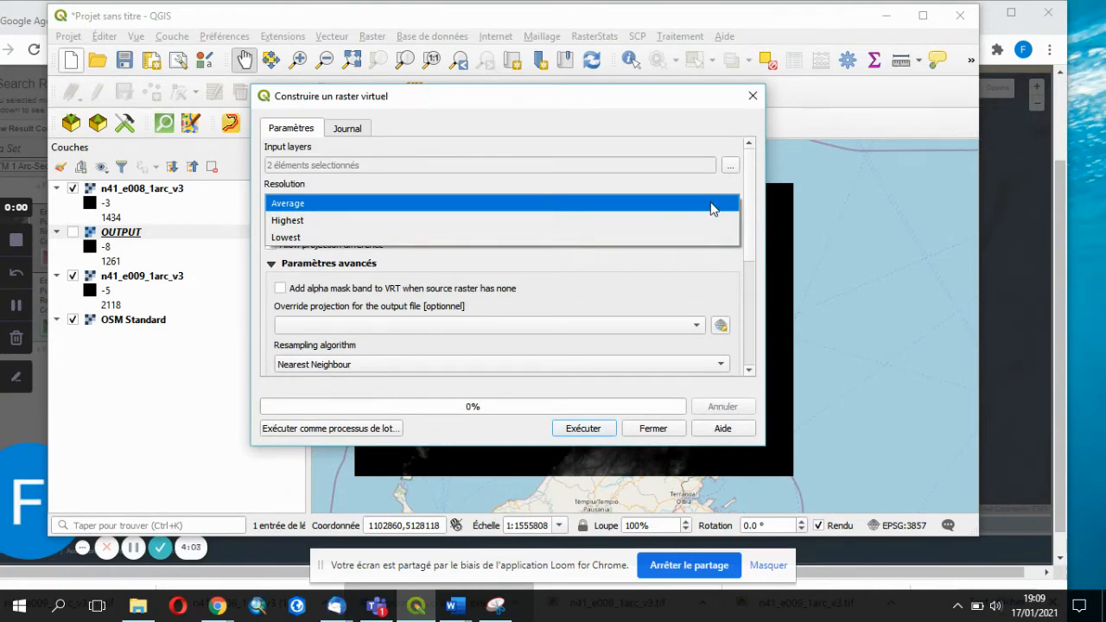
pyautogui.click(712, 209)
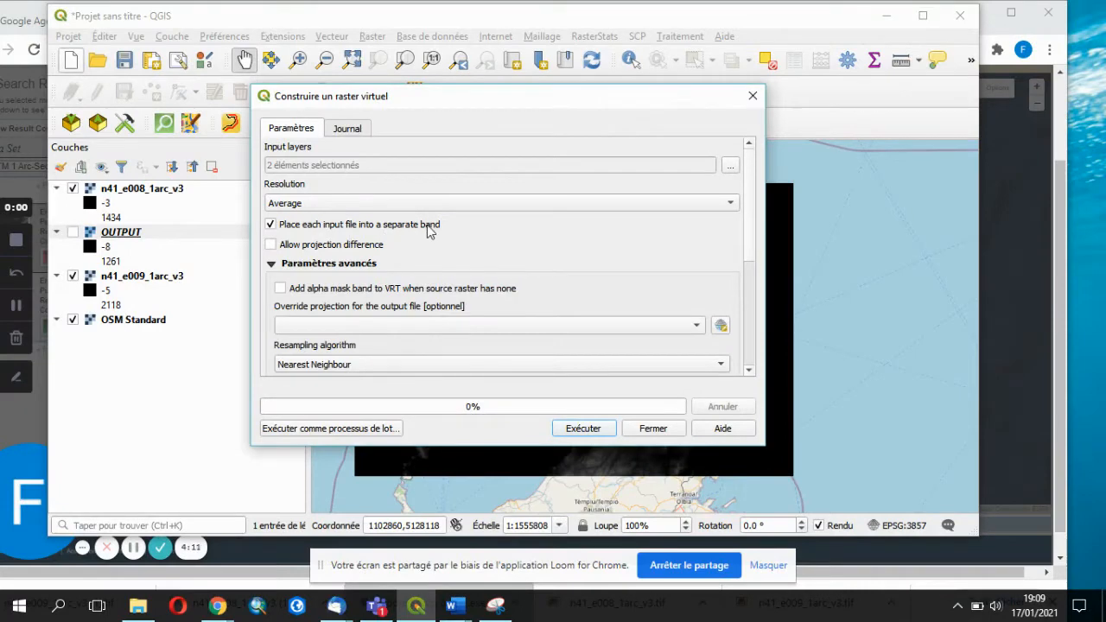
pyautogui.click(271, 226)
pyautogui.click(599, 437)
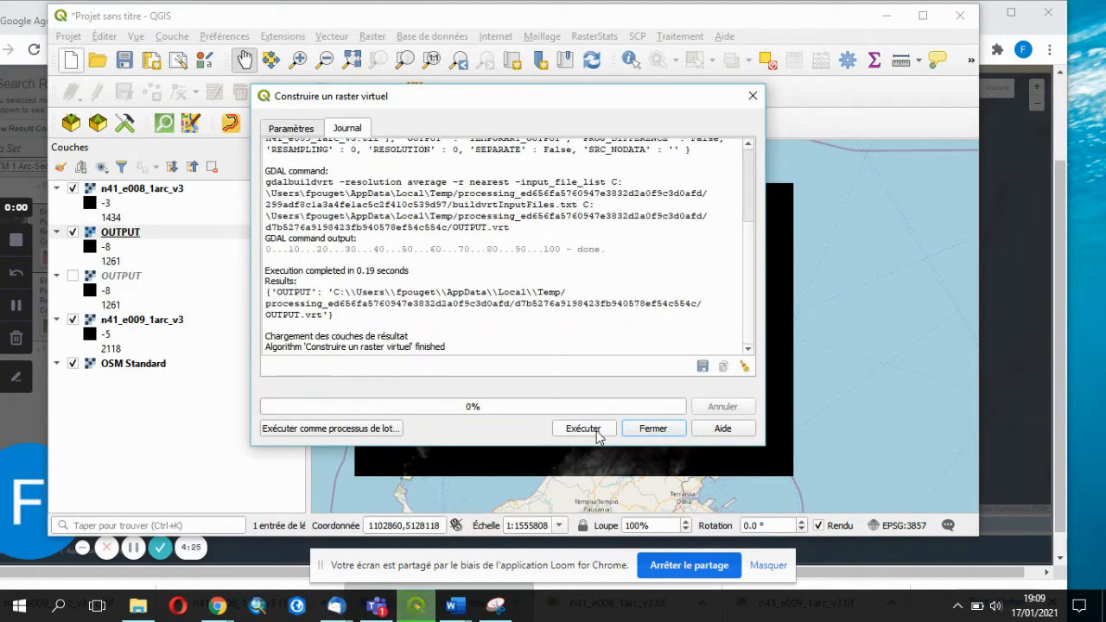
pyautogui.click(654, 429)
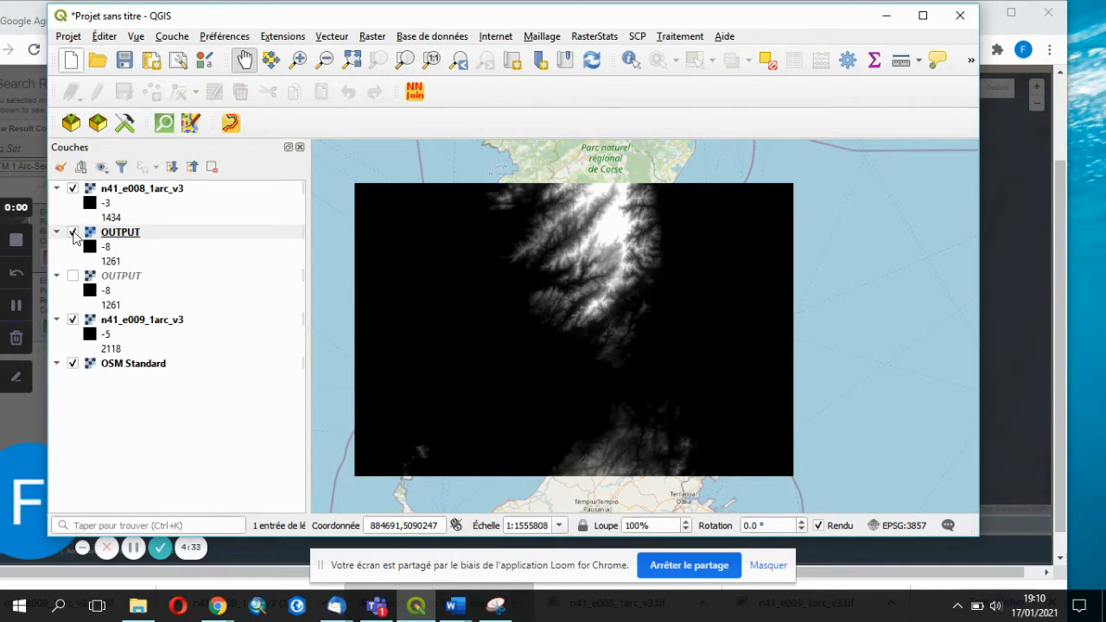
# Hide the n41_e008_1arc_v3 layer and the newly built OUTPUT layer, leaving its layer properties unchanged.
pyautogui.click(74, 190)
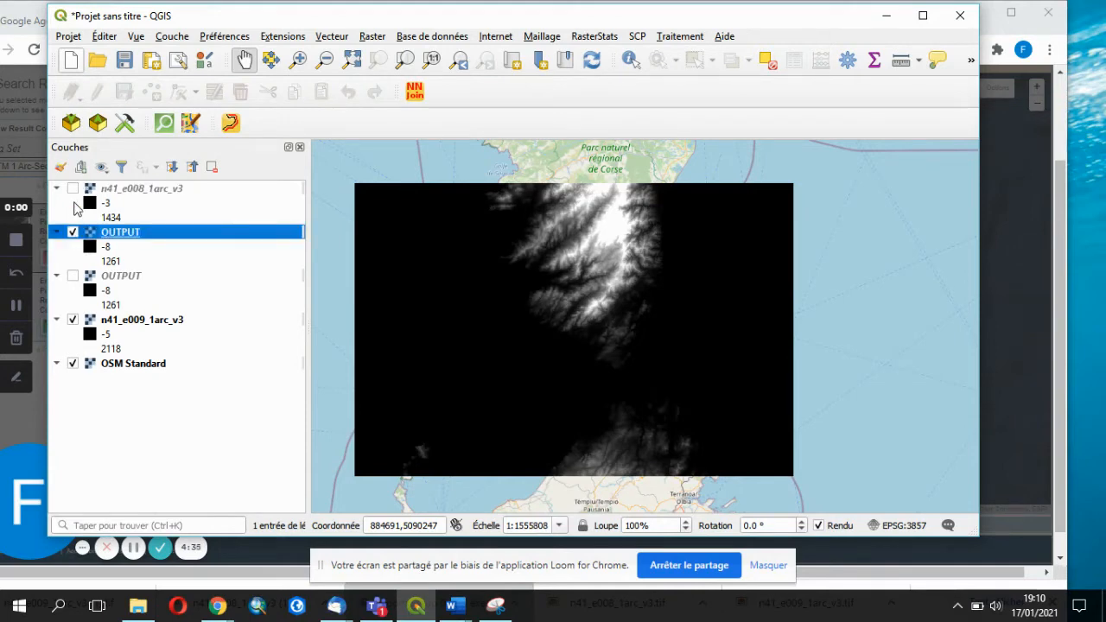
pyautogui.doubleClick(73, 231)
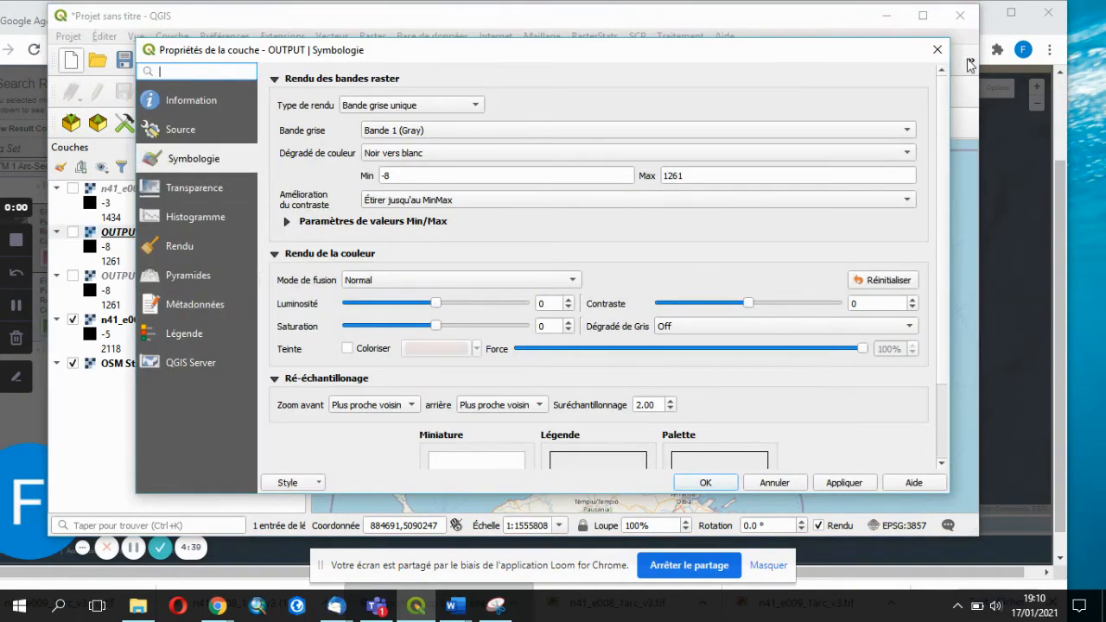
pyautogui.click(938, 49)
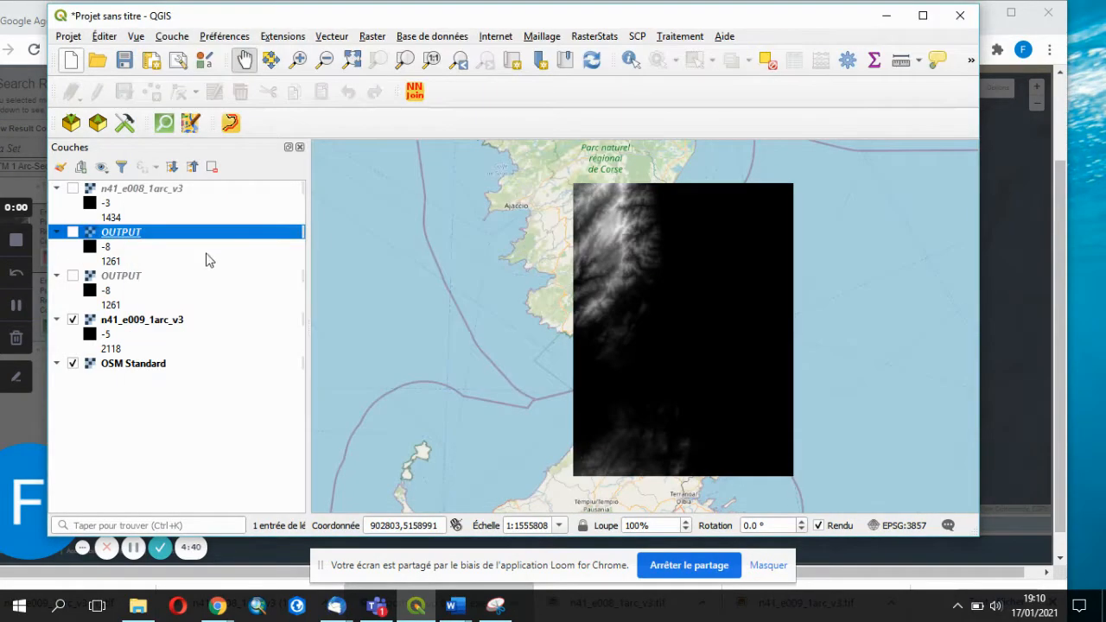
# Hide the n41_e009_1arc_v3 and OSM Standard layers and show only the newly built OUTPUT virtual raster.
pyautogui.click(73, 320)
pyautogui.click(73, 364)
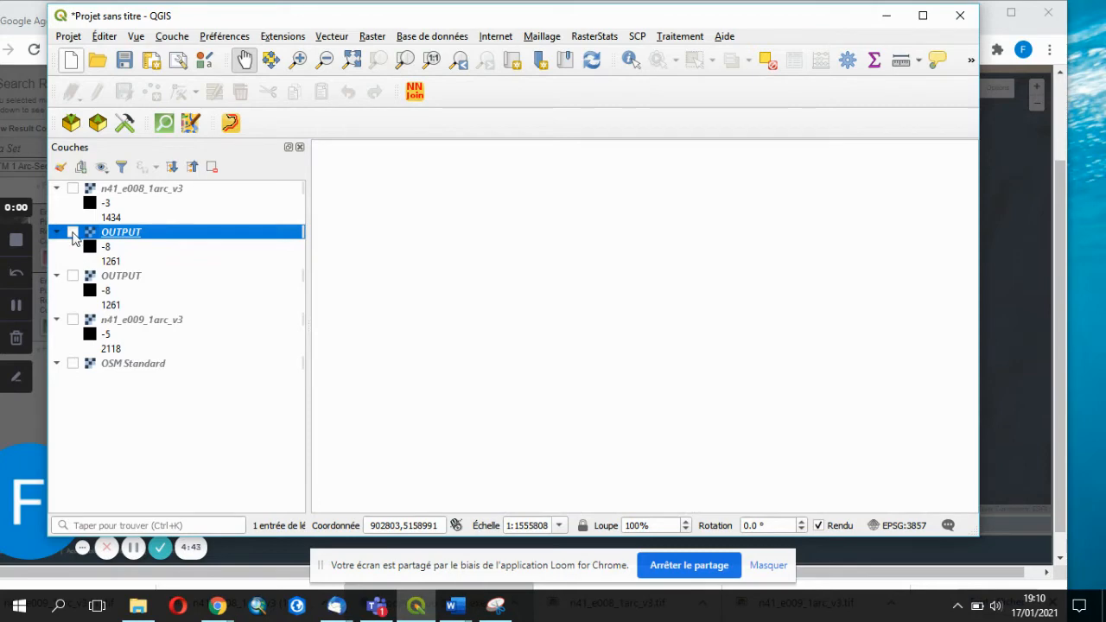
pyautogui.click(73, 232)
# Examine the merged OUTPUT raster up close where the two tiles meet, and return to an overview of its full extent.
pyautogui.scroll(2, 575, 287)
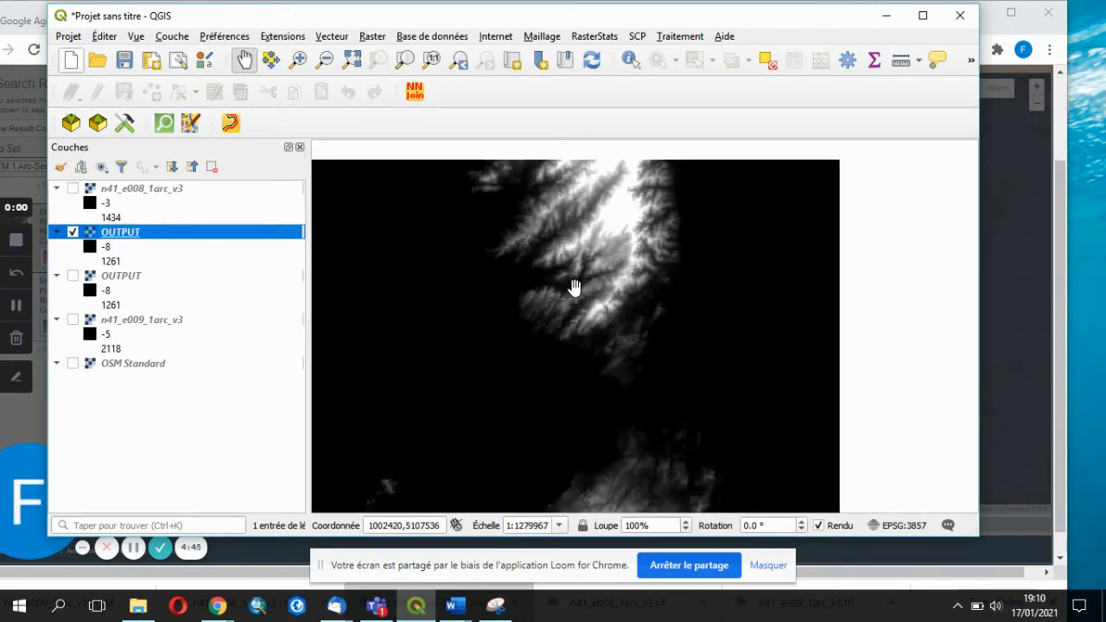
pyautogui.scroll(1, 575, 287)
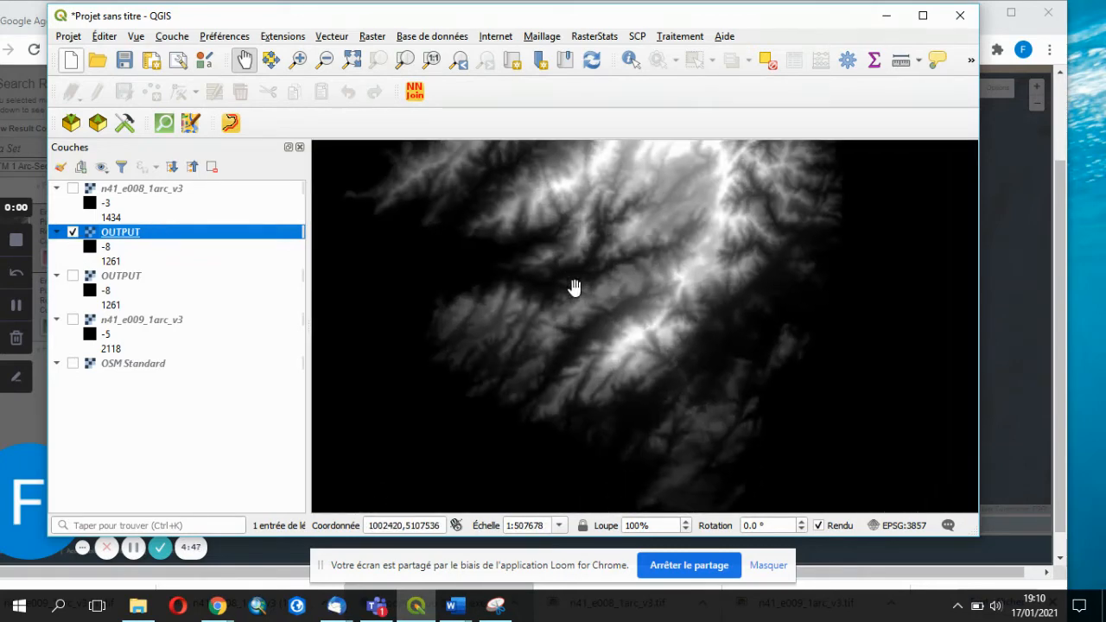
pyautogui.scroll(2, 574, 287)
pyautogui.scroll(-3, 574, 287)
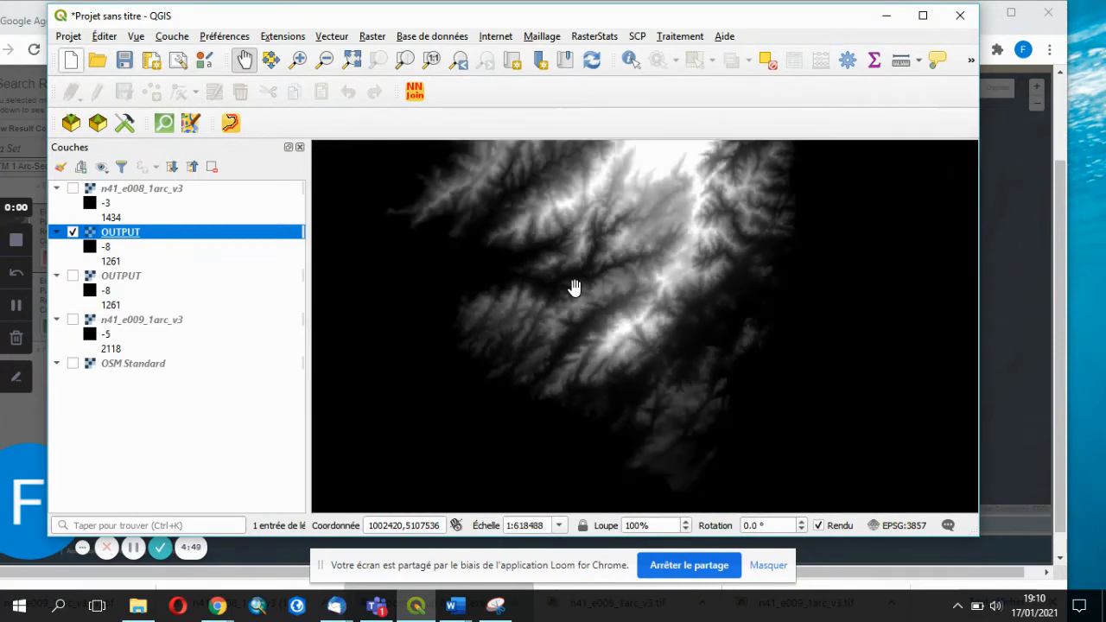
pyautogui.scroll(-1, 575, 287)
pyautogui.scroll(-1, 575, 287)
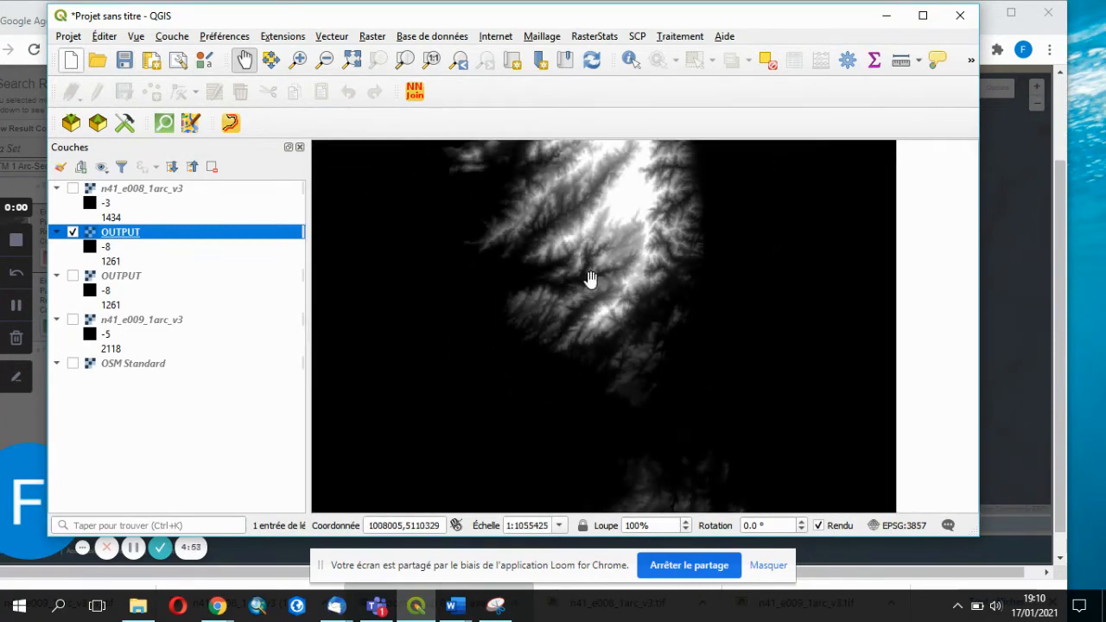
pyautogui.scroll(-2, 588, 284)
pyautogui.moveTo(590, 325); pyautogui.dragTo(589, 298)
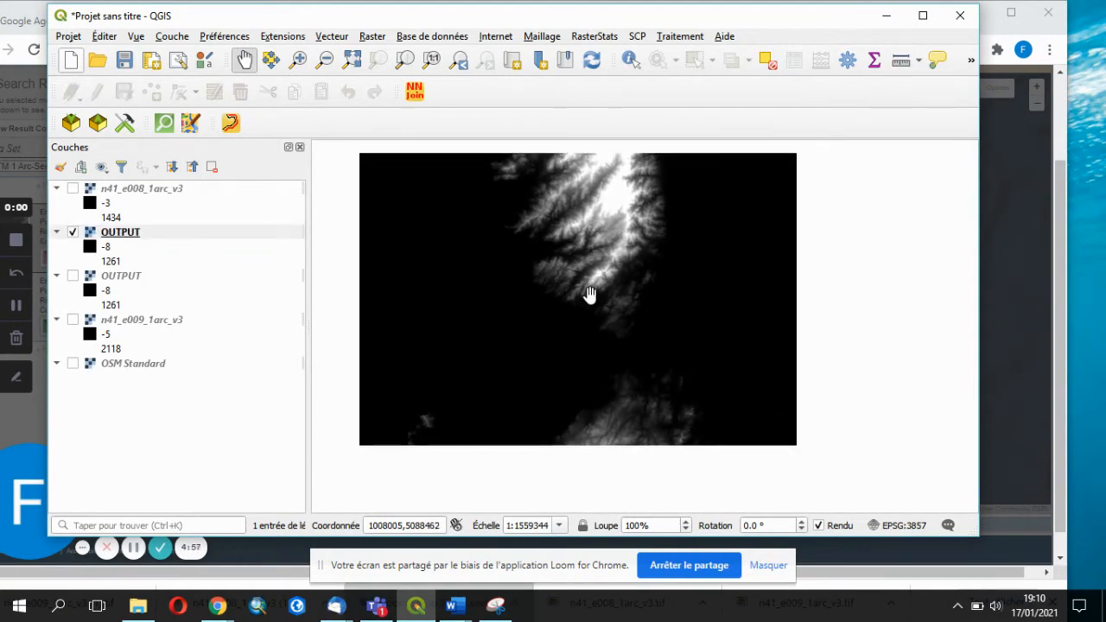
# Show OSM Standard and, with OUTPUT briefly hidden, frame the map on southern Corsica around Porto-Vecchio and Bonifacio; show OUTPUT again.
pyautogui.click(72, 364)
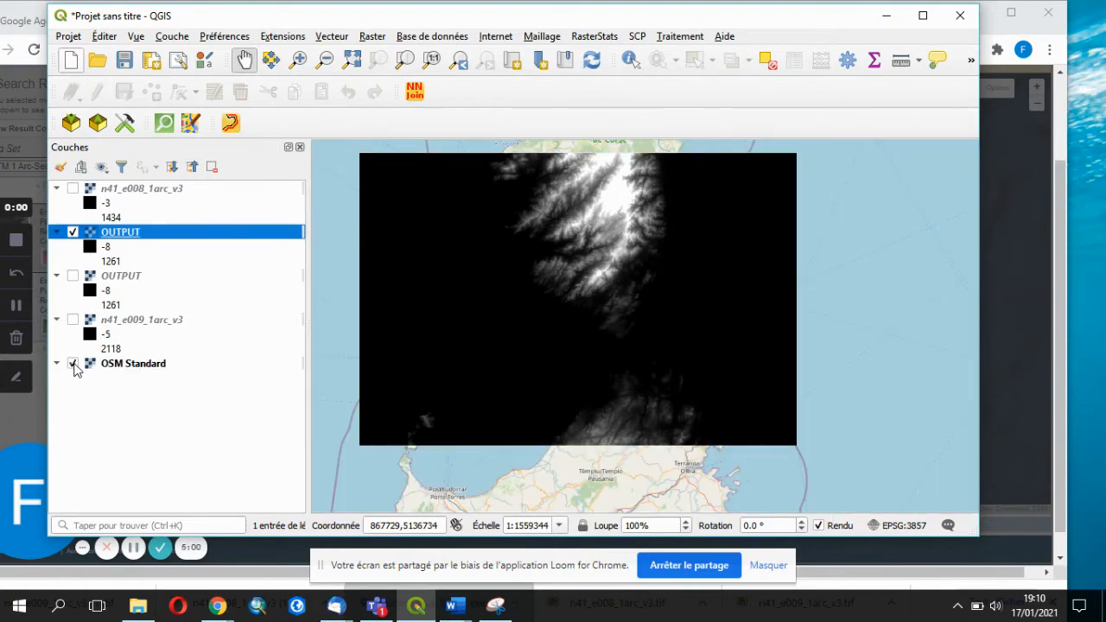
pyautogui.click(72, 233)
pyautogui.scroll(3, 627, 307)
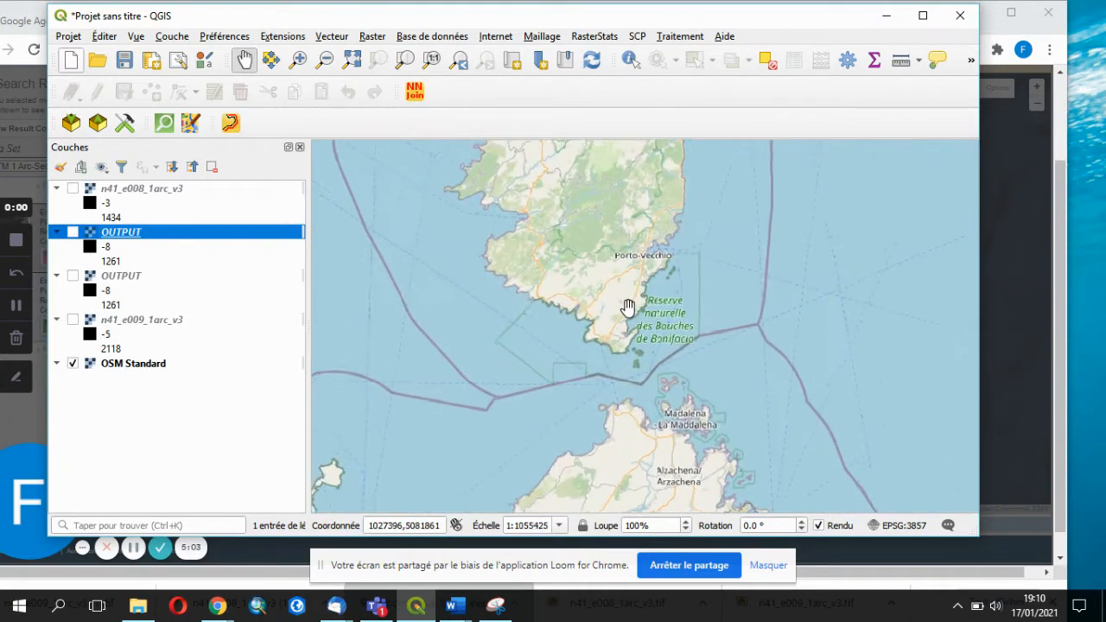
pyautogui.scroll(1, 627, 307)
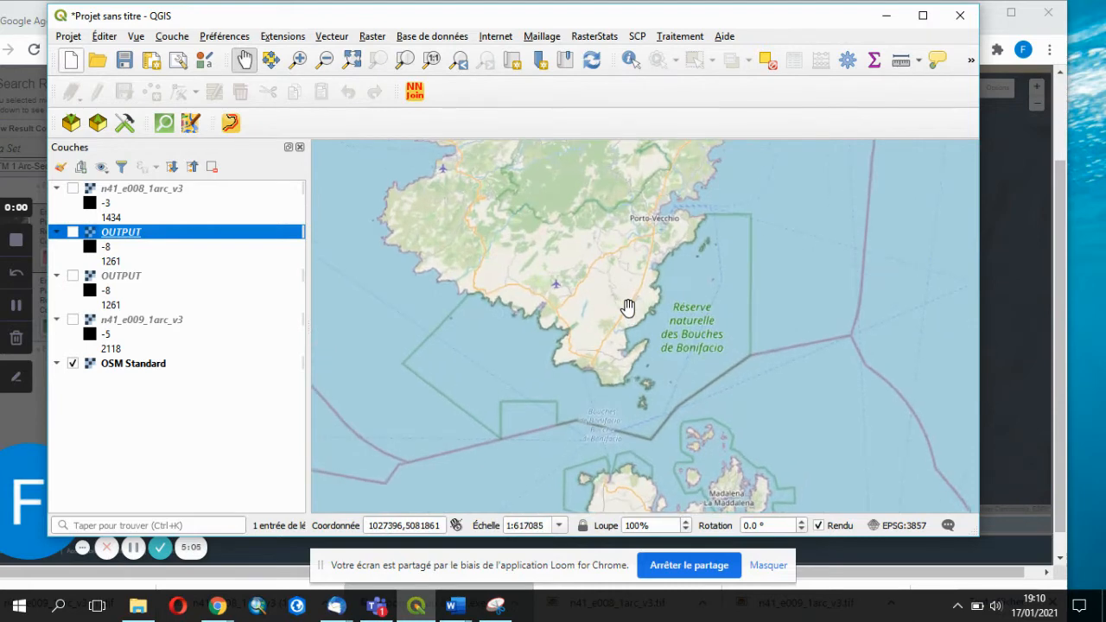
pyautogui.moveTo(617, 395); pyautogui.dragTo(633, 432)
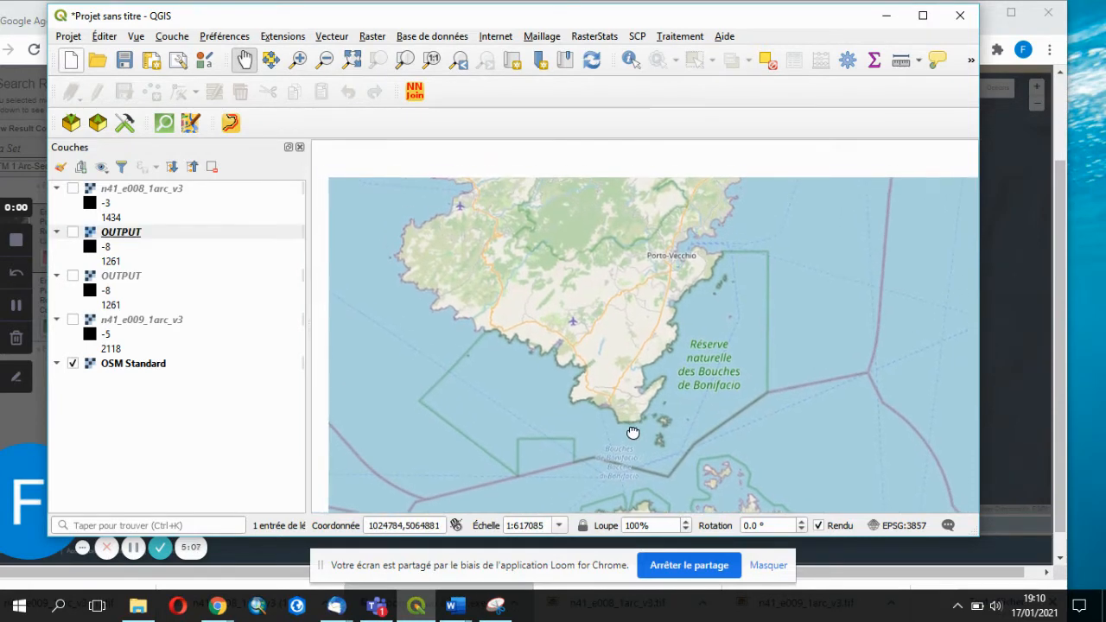
pyautogui.click(72, 232)
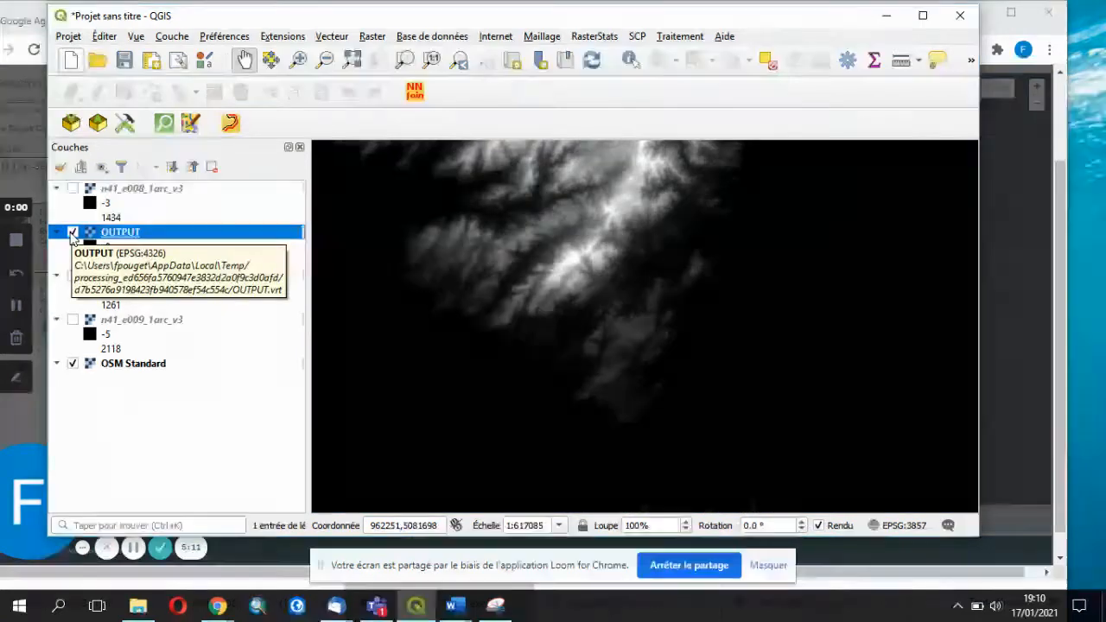
# Start exporting the OUTPUT layer as a GeoTIFF of raw data to the file srtm_sud_corse in C:\TEMP.
pyautogui.rightClick(126, 235)
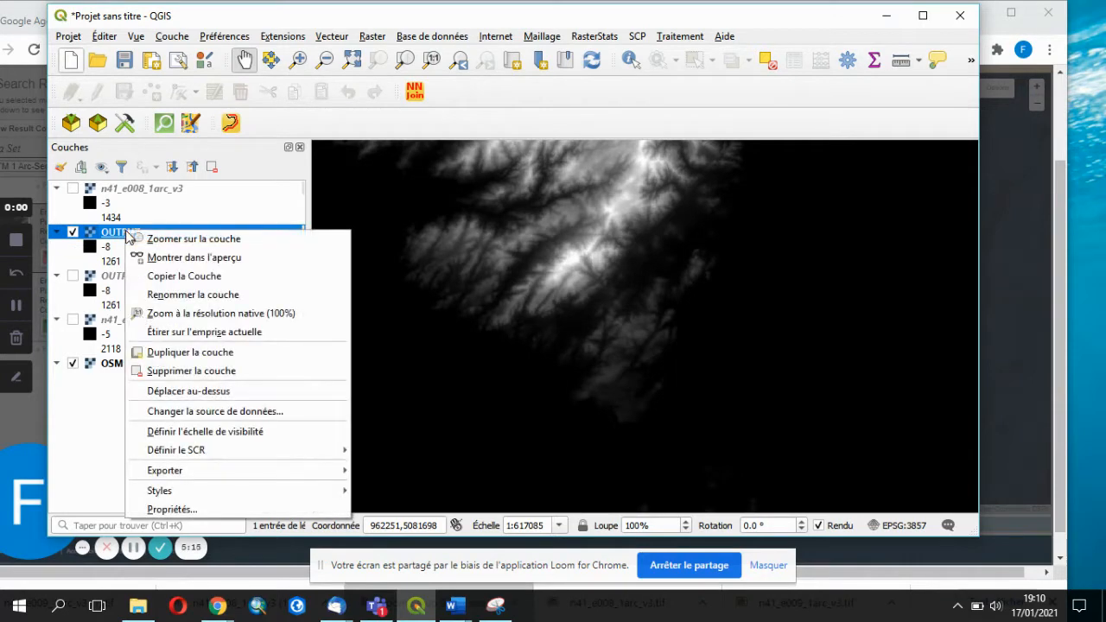
pyautogui.moveTo(177, 470)
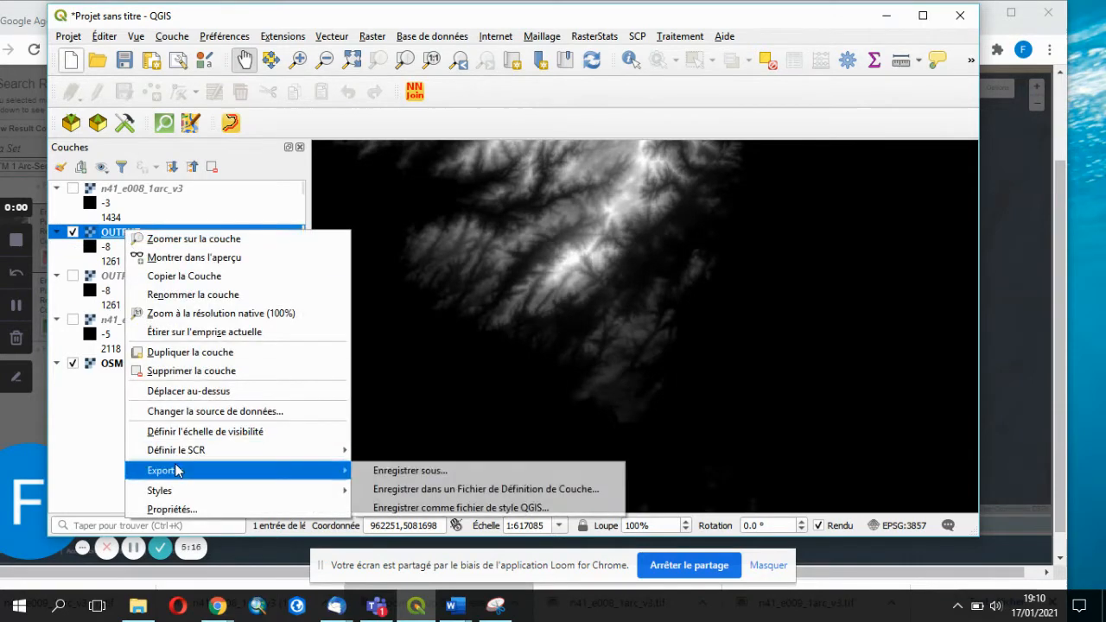
pyautogui.click(454, 476)
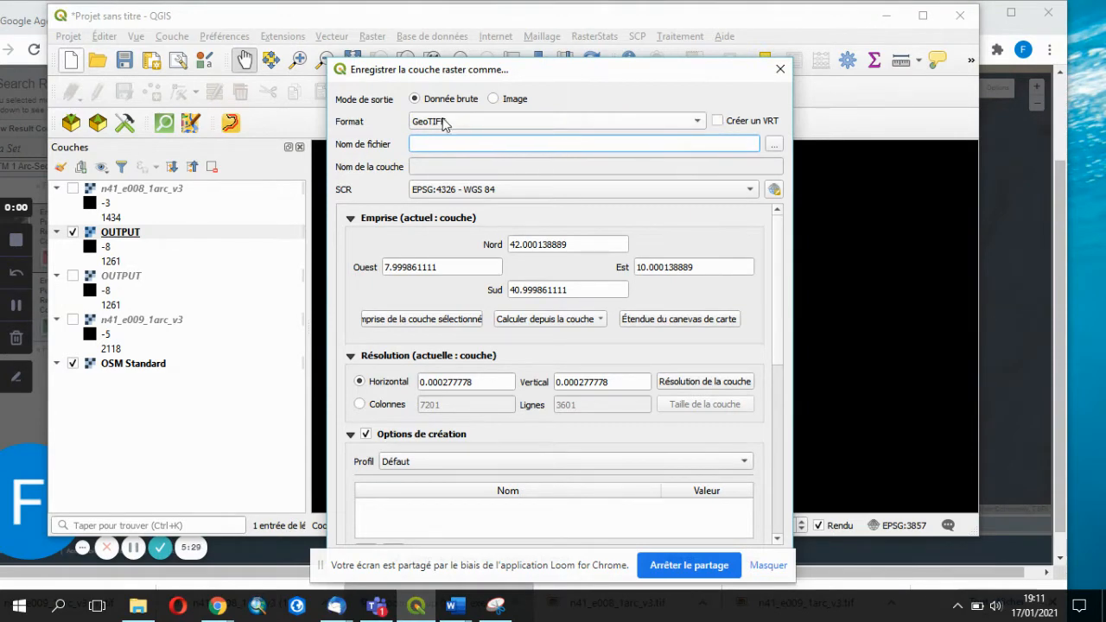
pyautogui.click(774, 145)
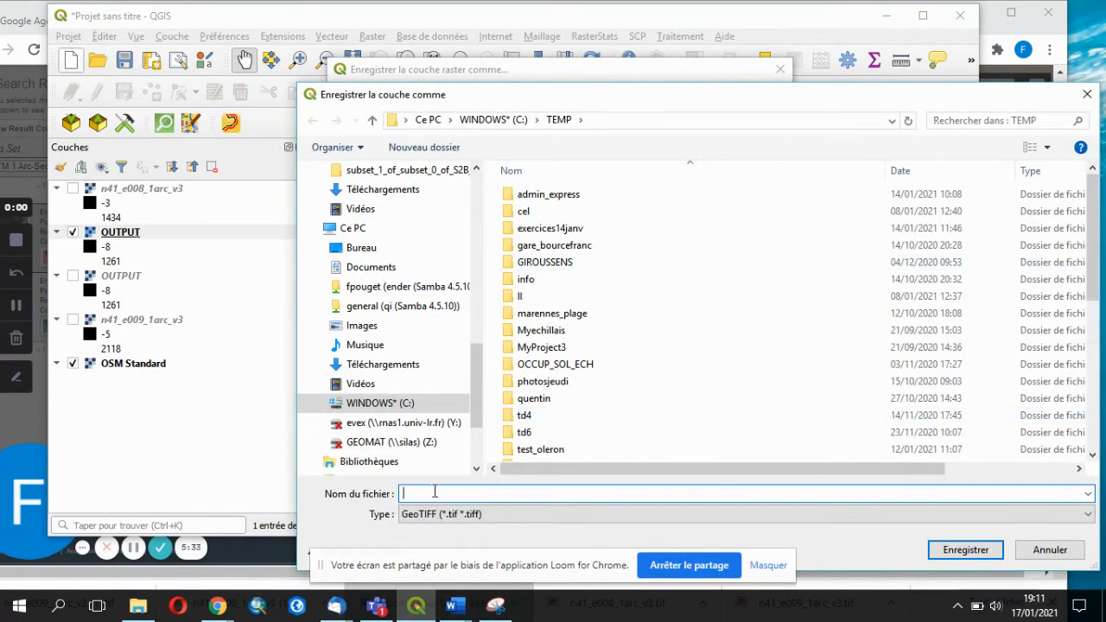
pyautogui.write('srtm')
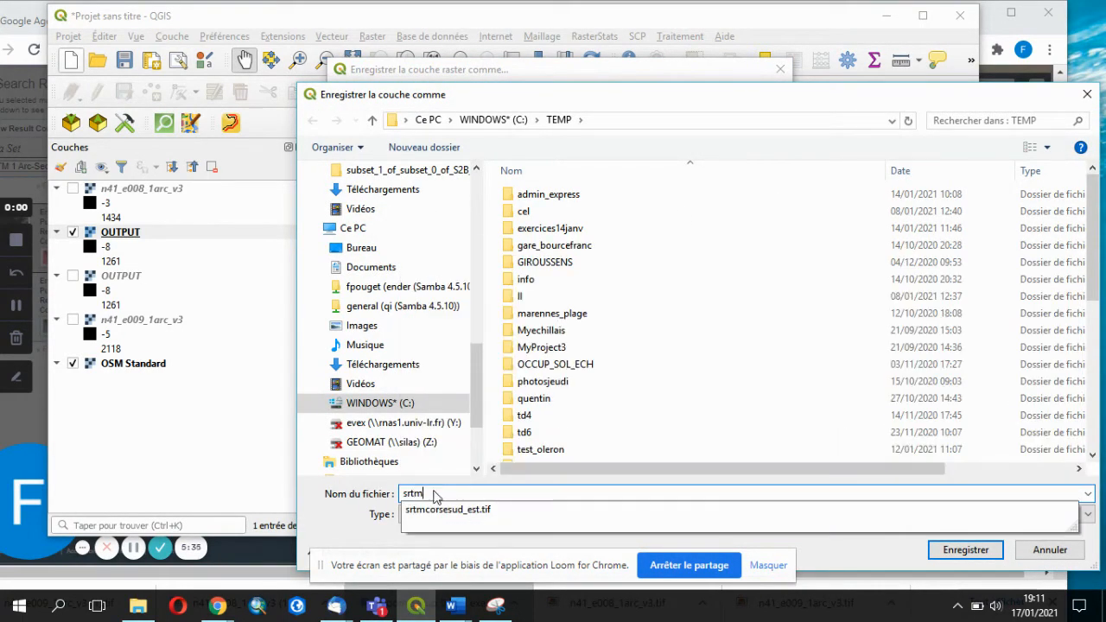
pyautogui.write('_st')
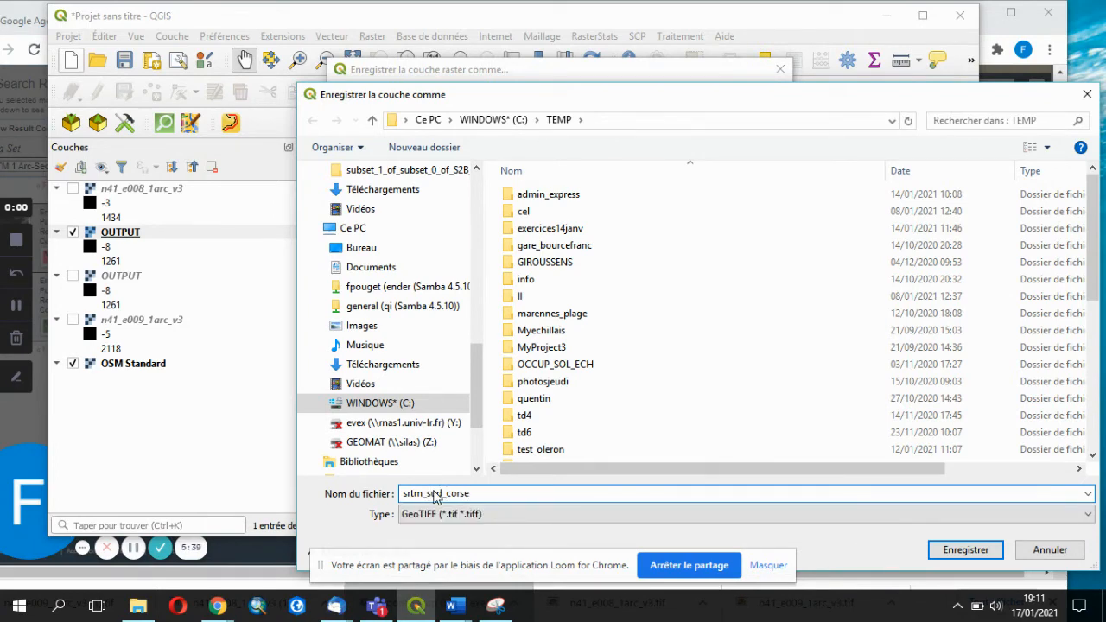
pyautogui.click(951, 550)
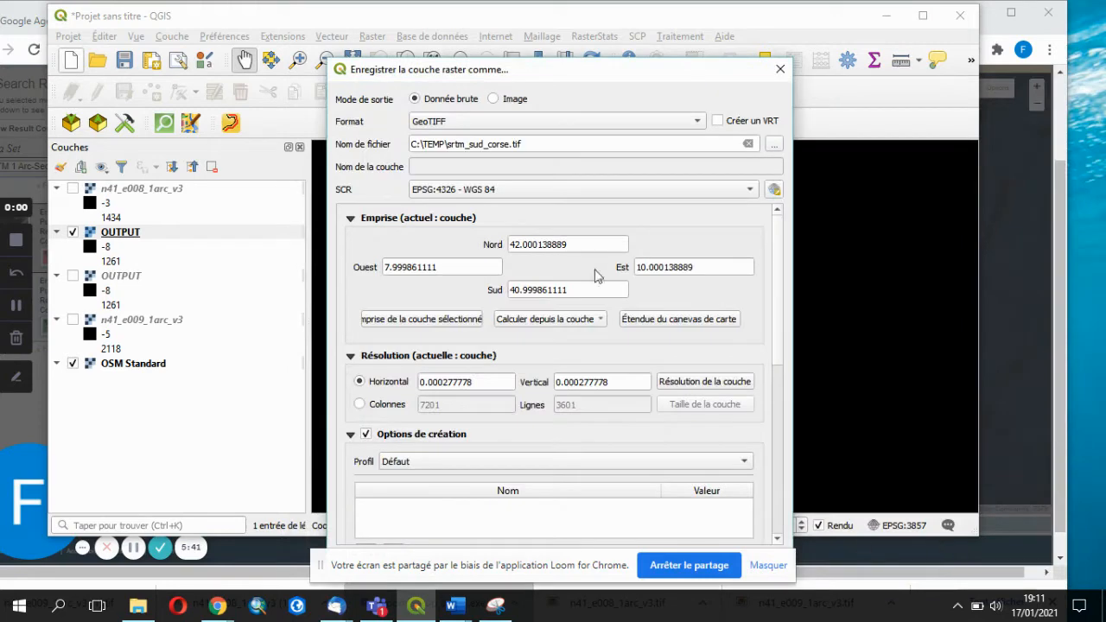
# Limit the export to the map canvas extent, set its CRS to EPSG:2154 - RGF93 / Lambert-93, and run it.
pyautogui.click(680, 324)
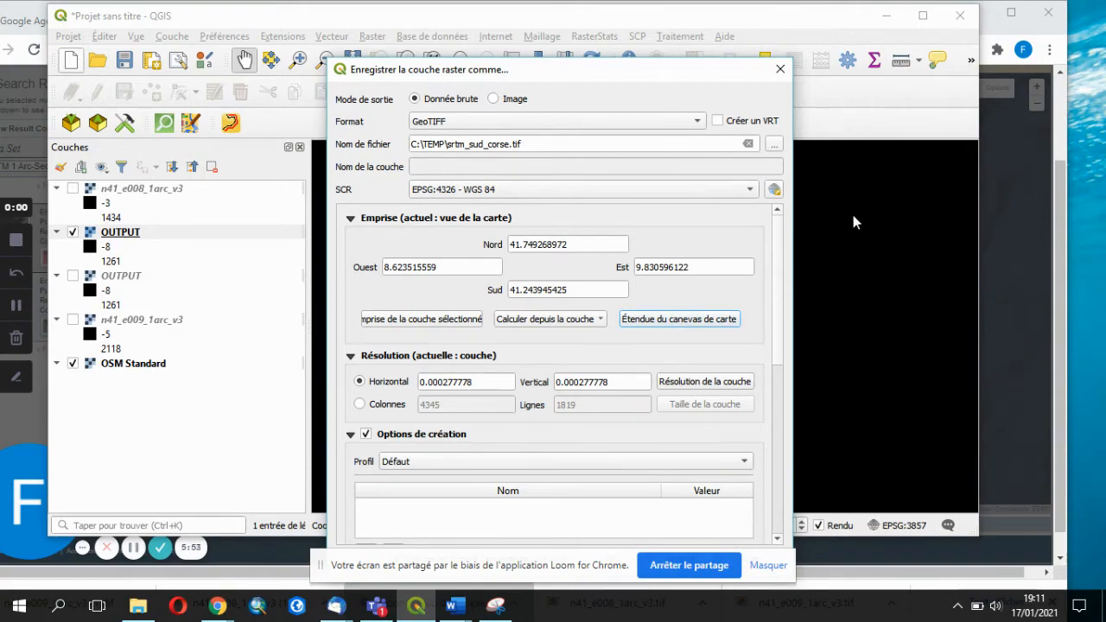
pyautogui.moveTo(723, 78); pyautogui.dragTo(748, 52)
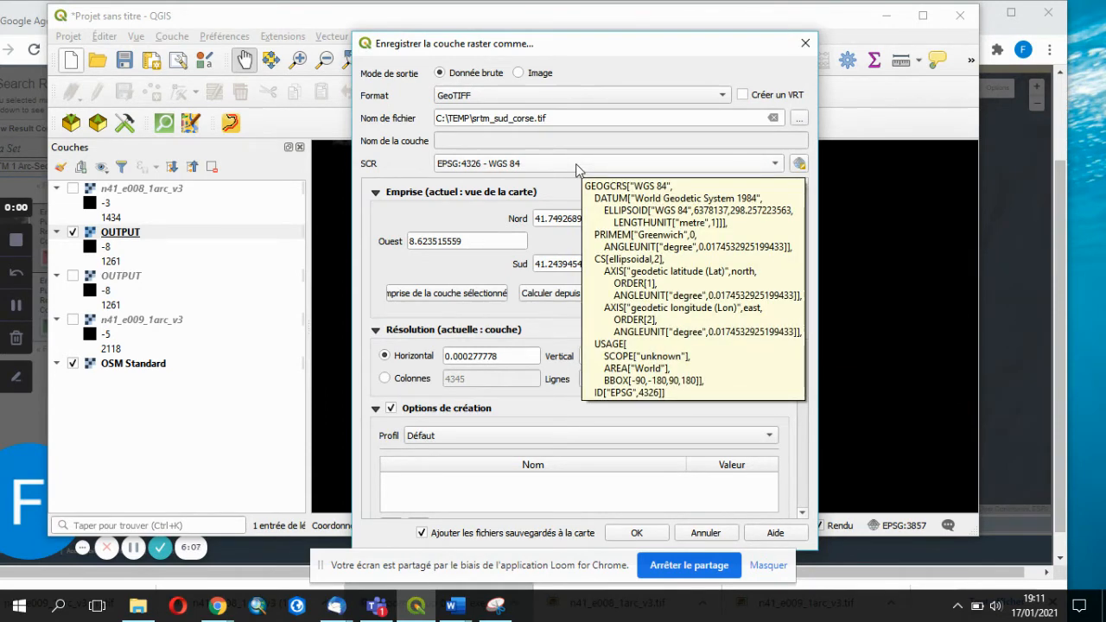
pyautogui.click(778, 164)
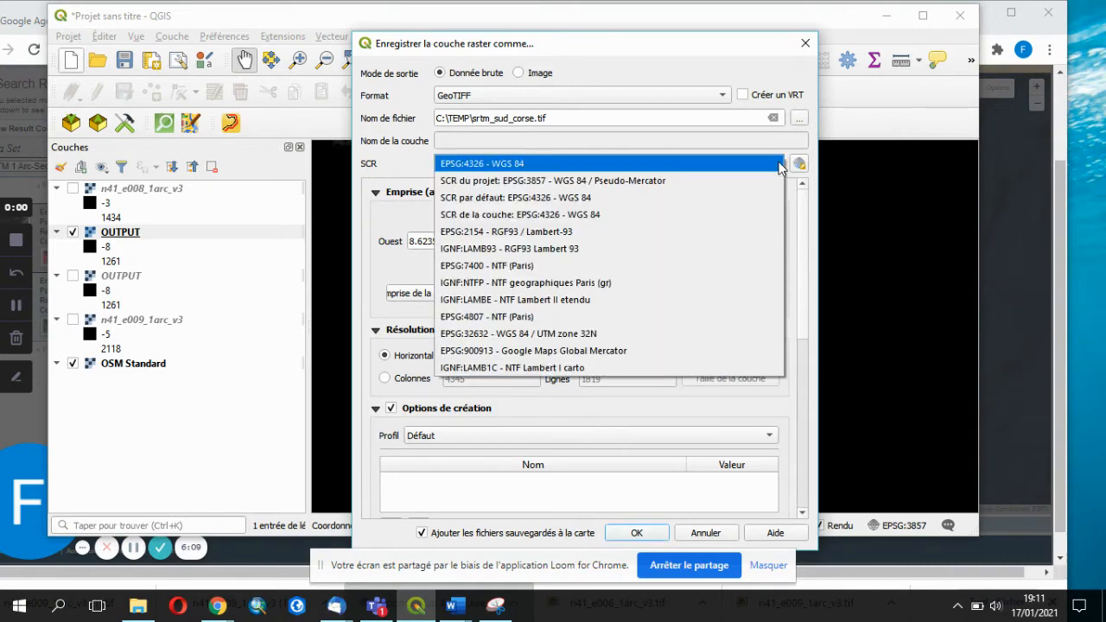
pyautogui.click(735, 232)
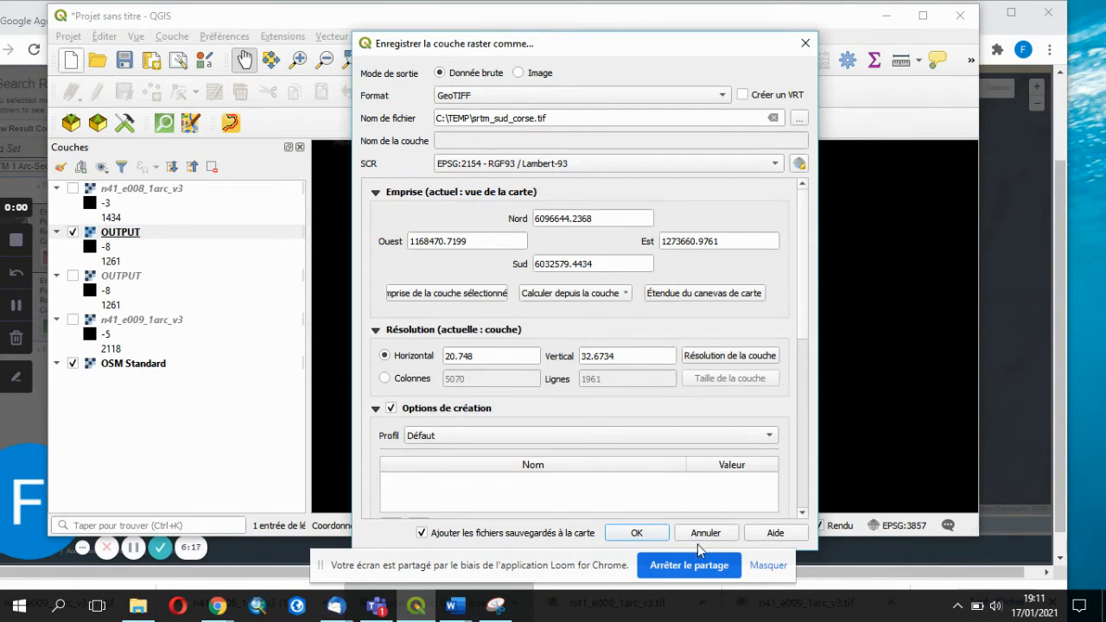
pyautogui.click(637, 533)
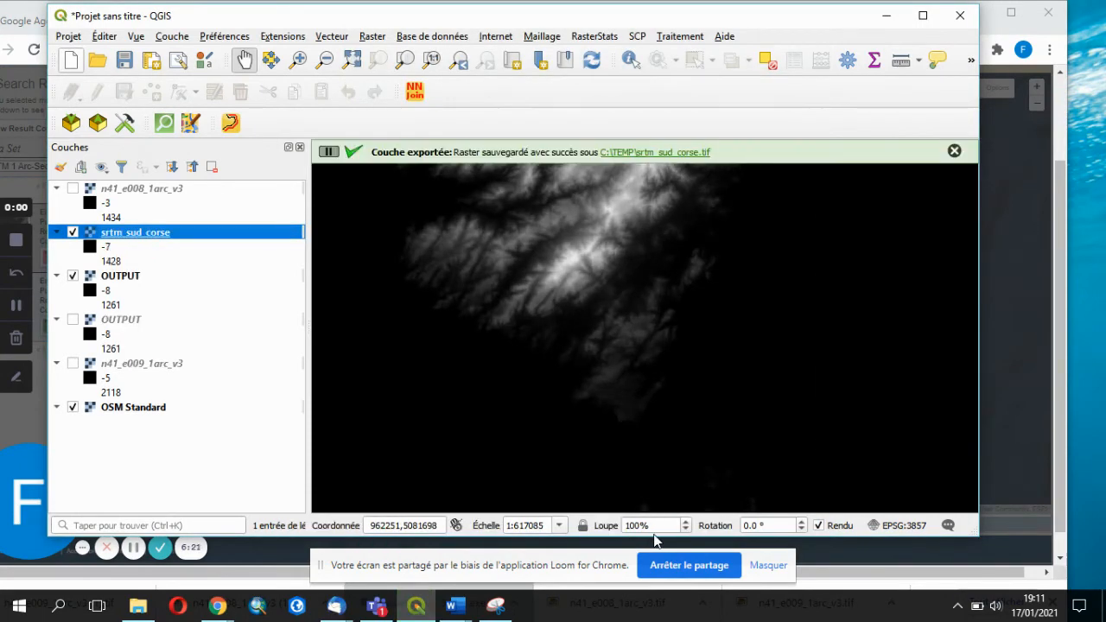
# Hide the OUTPUT layer and toggle srtm_sud_corse and OSM Standard off and on, leaving both of them shown.
pyautogui.click(73, 277)
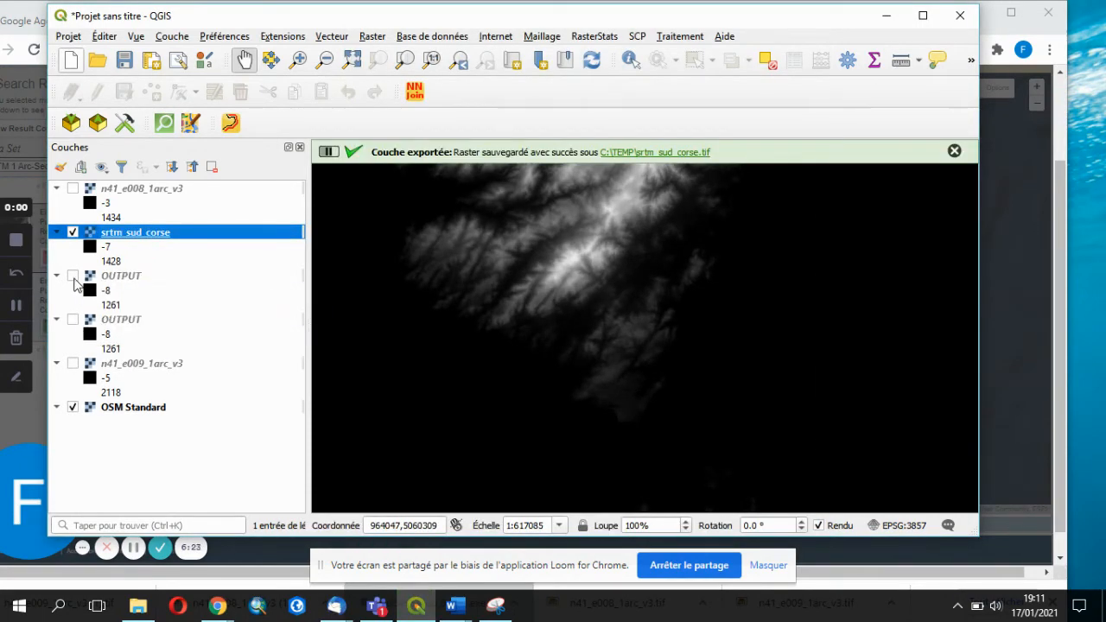
pyautogui.doubleClick(74, 237)
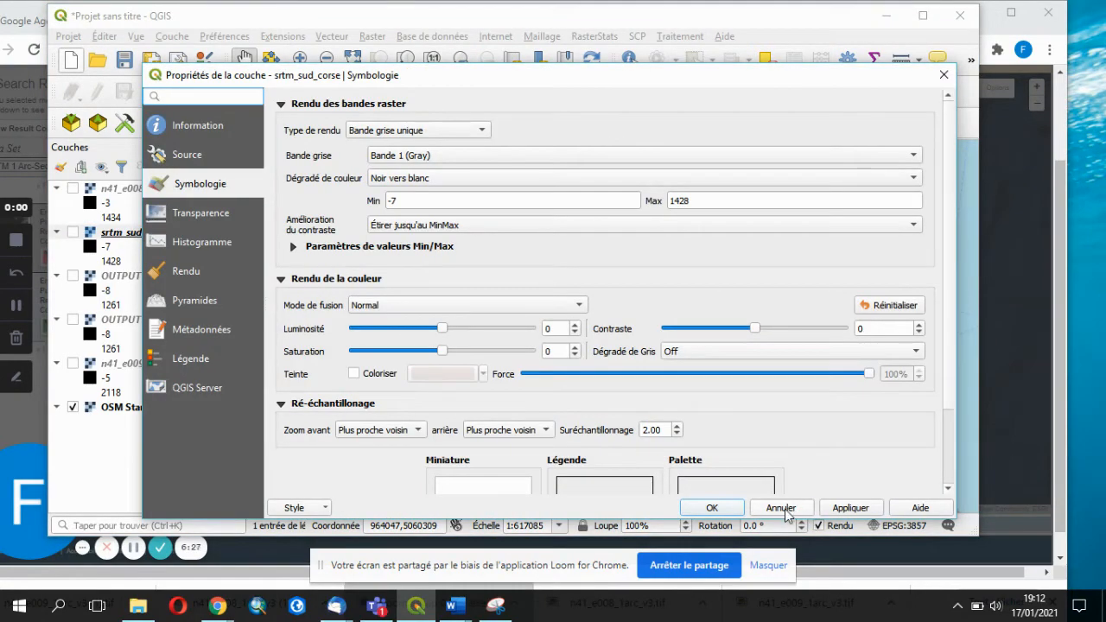
pyautogui.click(786, 508)
pyautogui.click(73, 233)
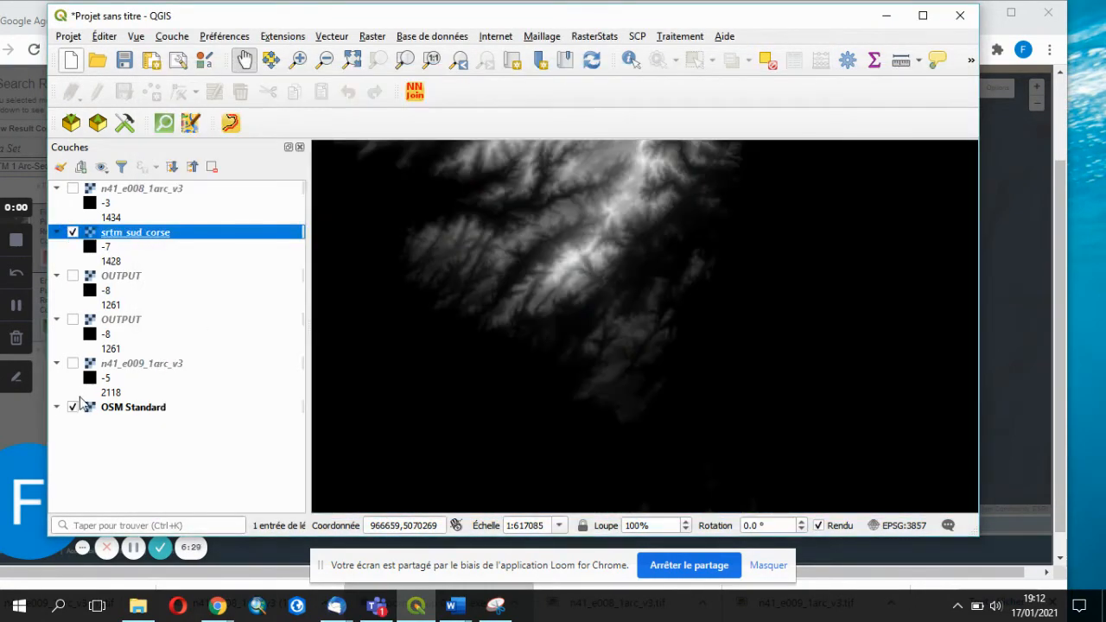
pyautogui.click(72, 407)
pyautogui.click(72, 233)
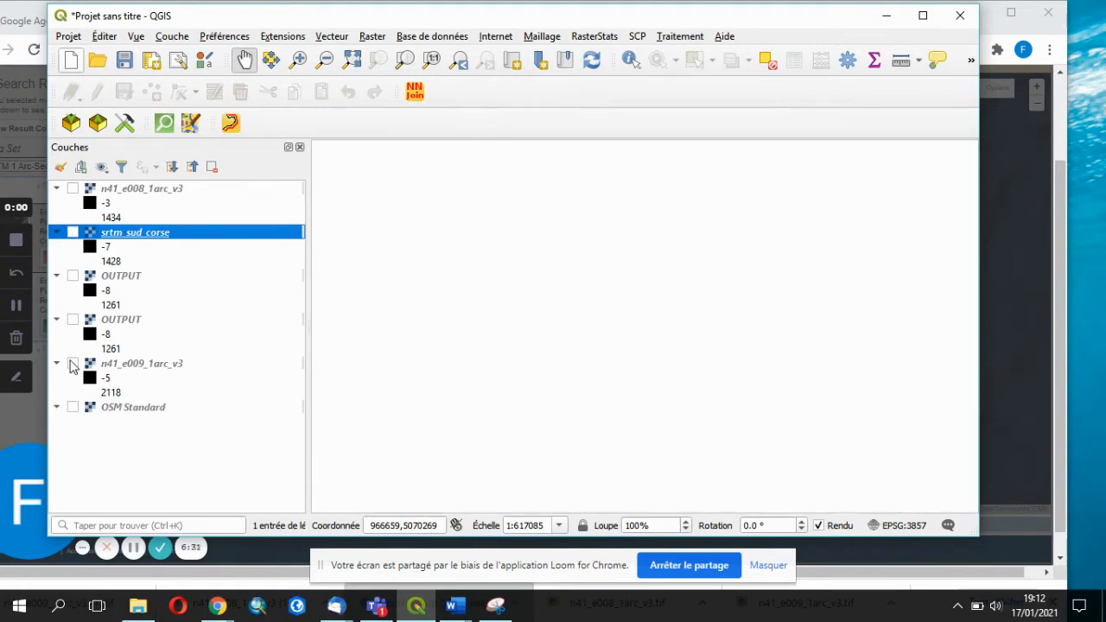
pyautogui.click(73, 407)
pyautogui.click(73, 233)
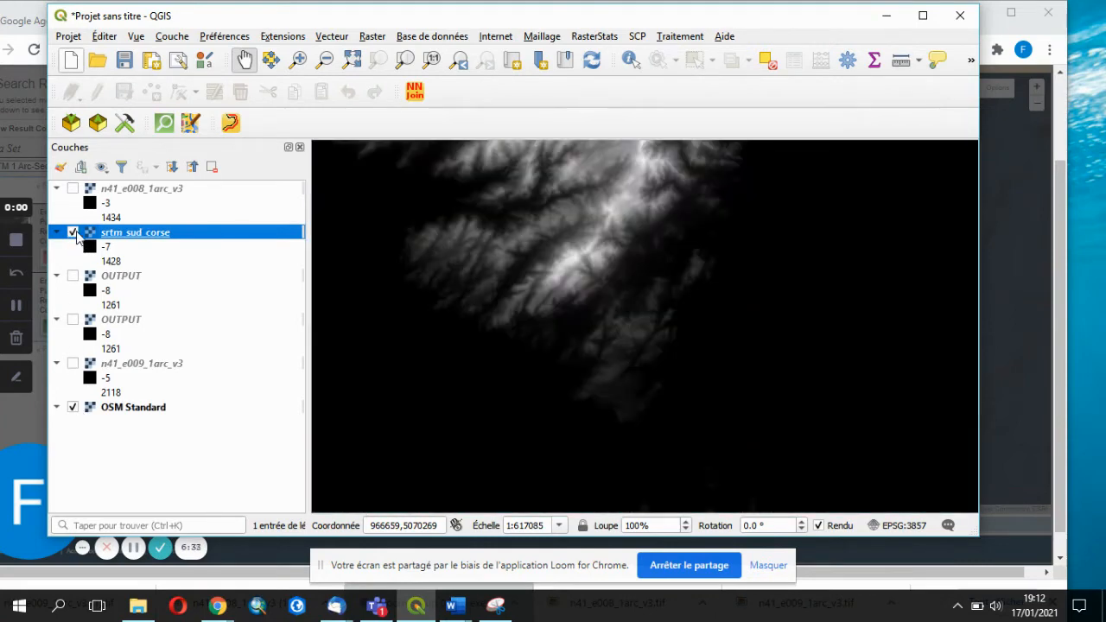
# View the whole footprint of srtm_sud_corse over the basemap and examine the layer's information, including its CRS and pixel size.
pyautogui.click(326, 60)
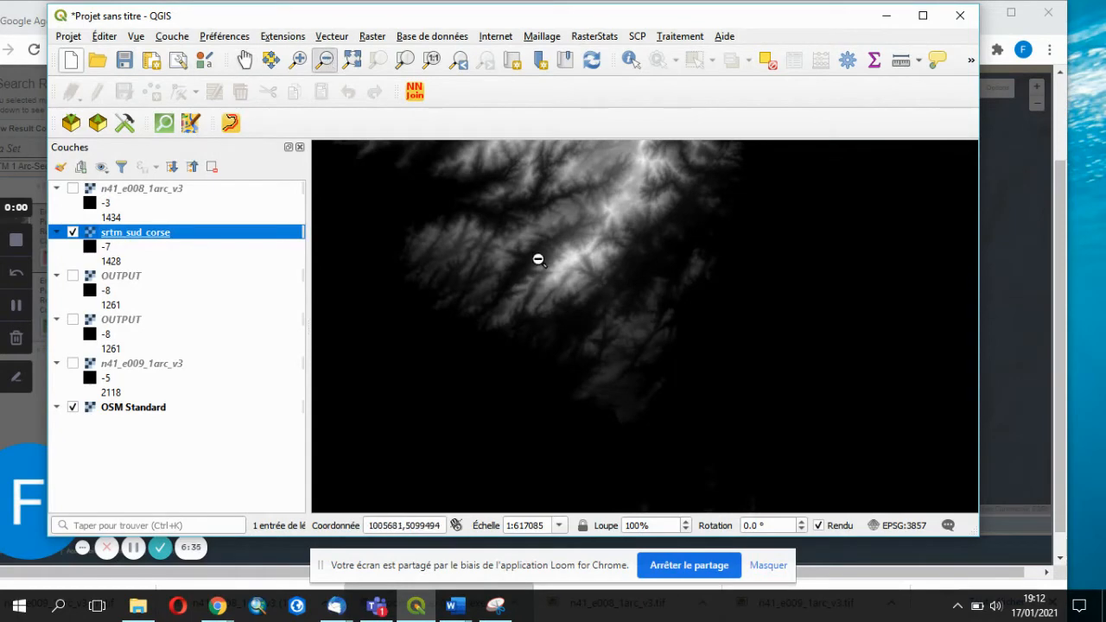
pyautogui.click(538, 257)
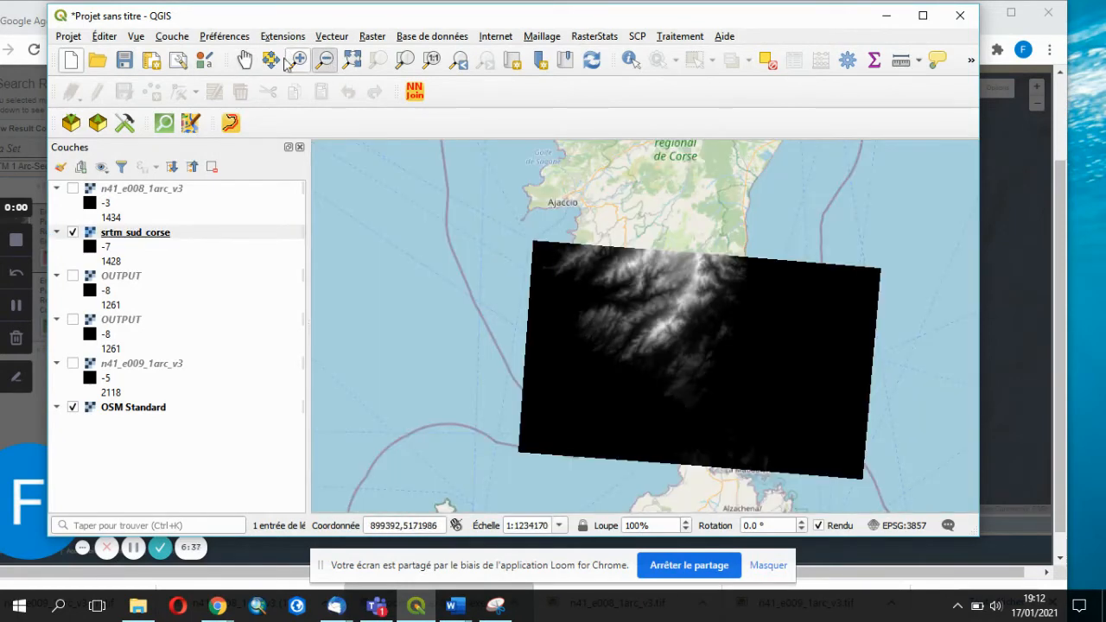
pyautogui.click(244, 59)
pyautogui.moveTo(711, 362); pyautogui.dragTo(611, 300)
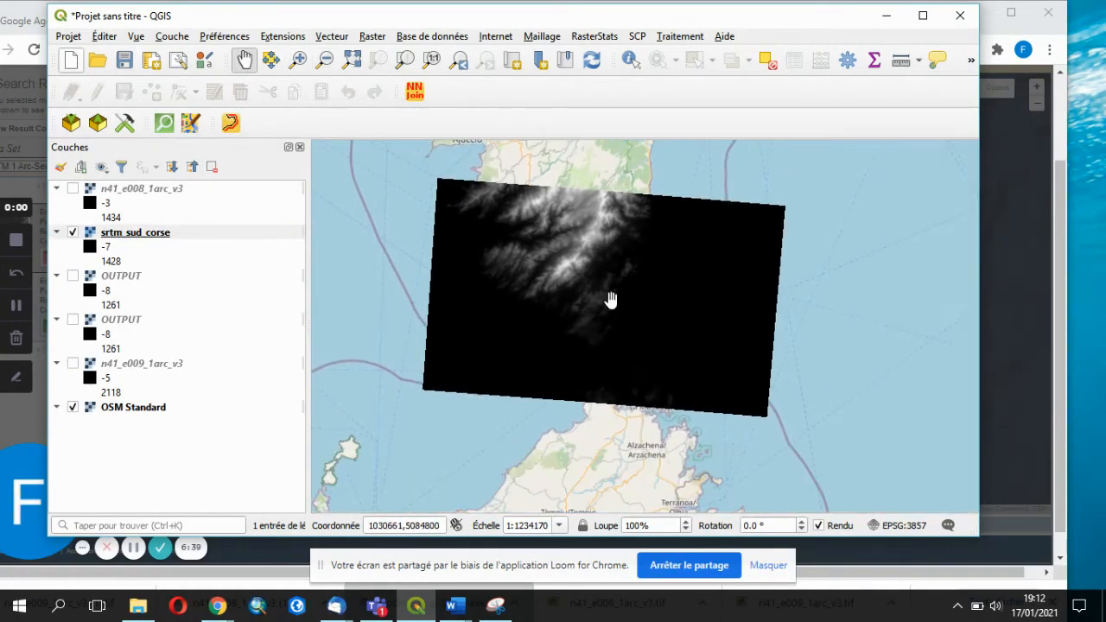
pyautogui.scroll(1, 611, 300)
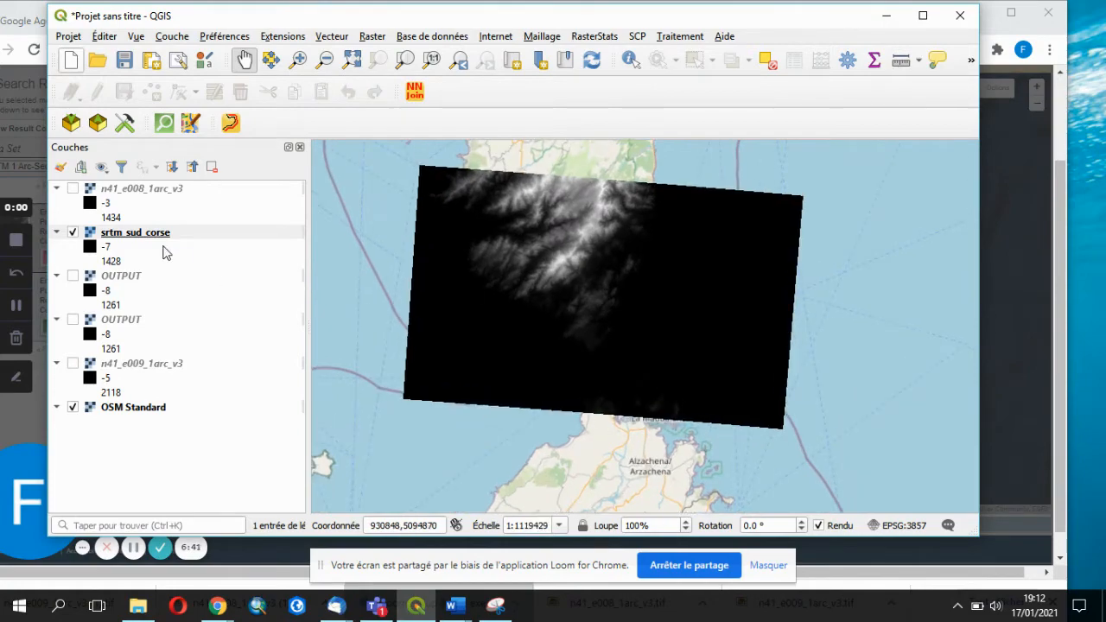
pyautogui.doubleClick(146, 233)
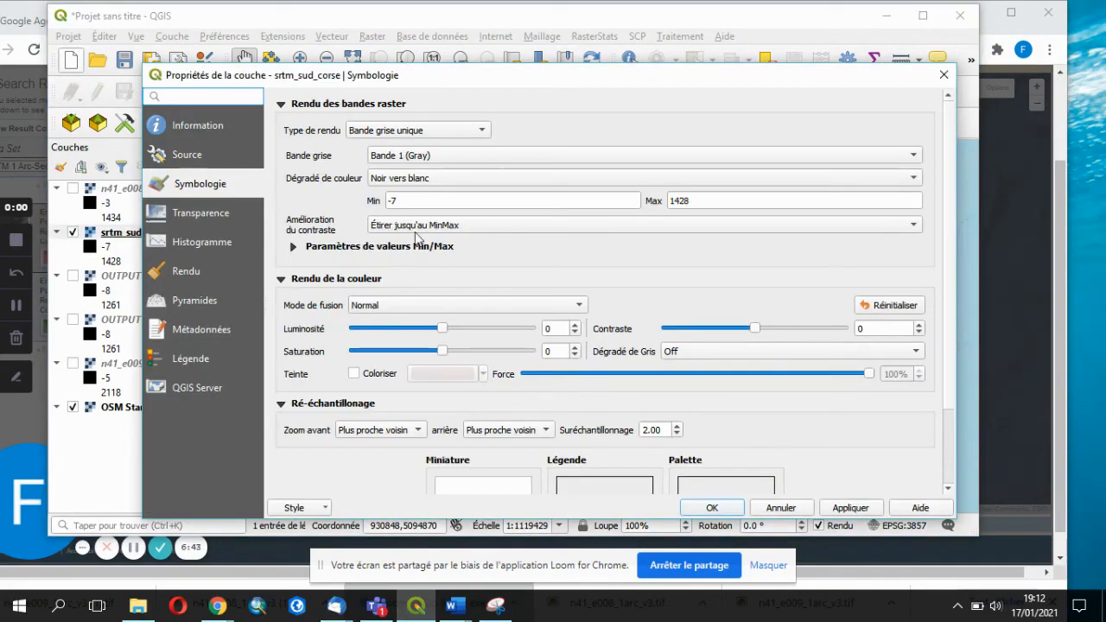
pyautogui.click(205, 127)
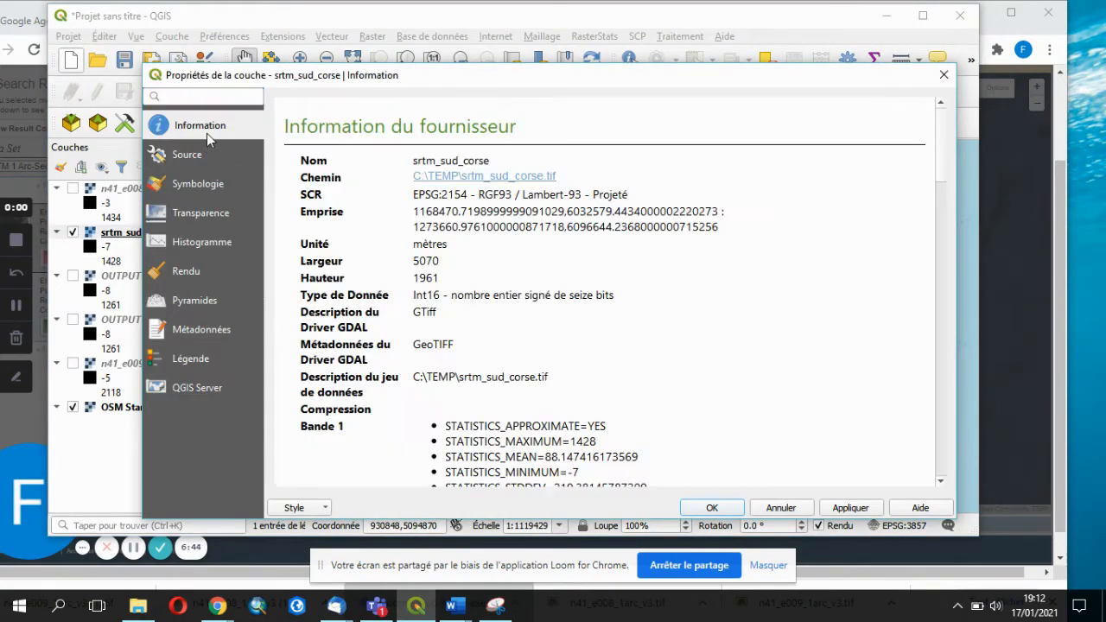
pyautogui.click(946, 207)
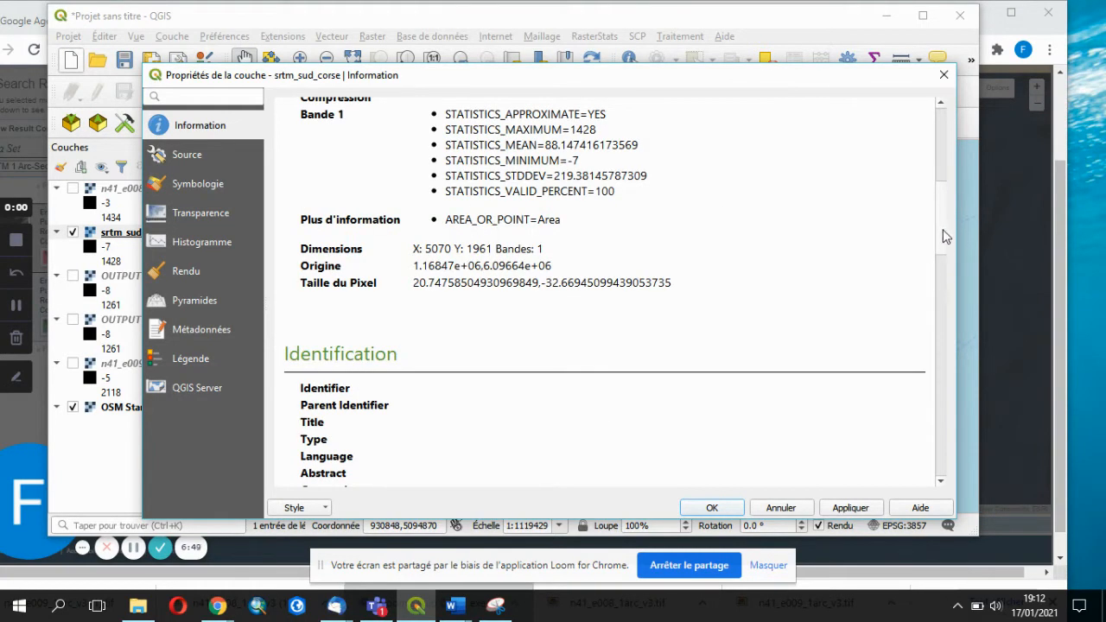
# Check the pixel size in srtm_sud_corse's information and inspect its relief on the map at closer and wider scales.
pyautogui.moveTo(422, 283); pyautogui.dragTo(442, 286)
pyautogui.click(791, 504)
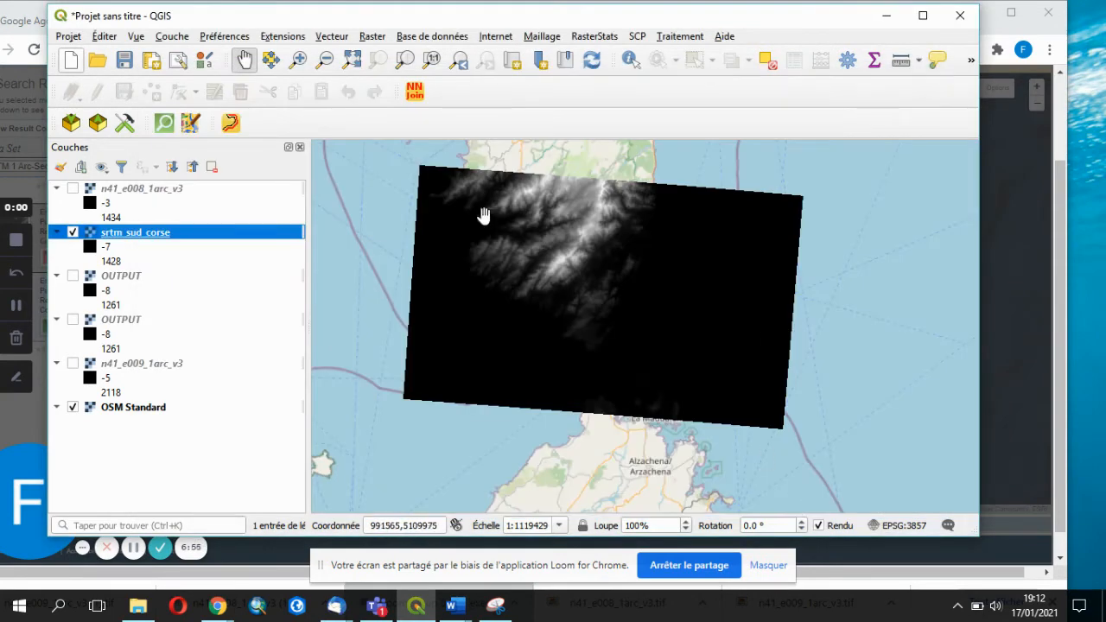
pyautogui.click(299, 58)
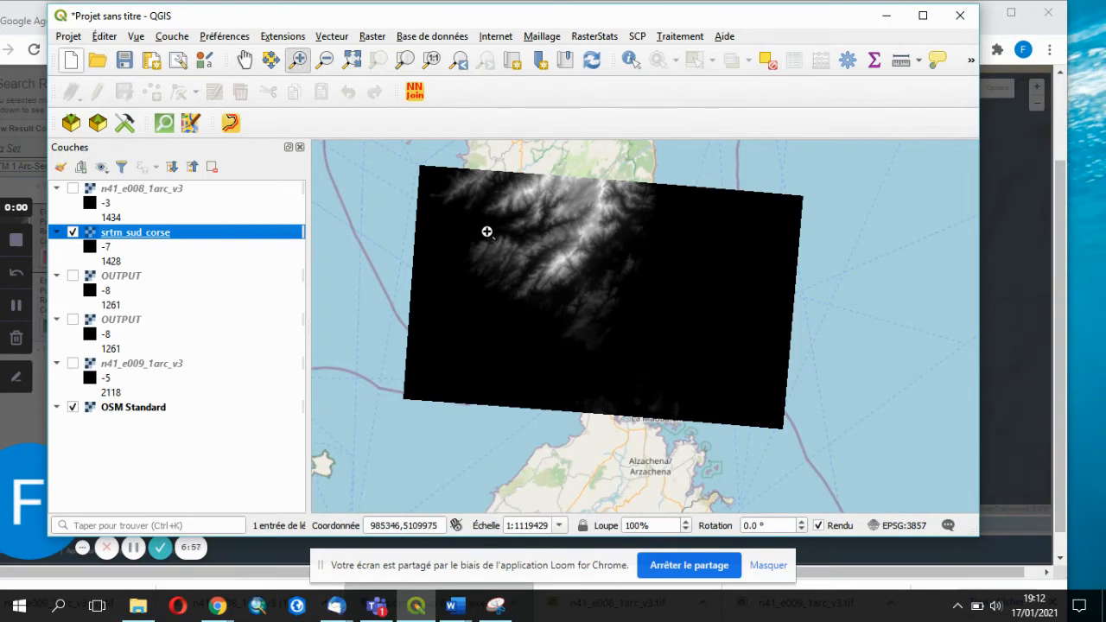
pyautogui.moveTo(487, 230); pyautogui.dragTo(698, 393)
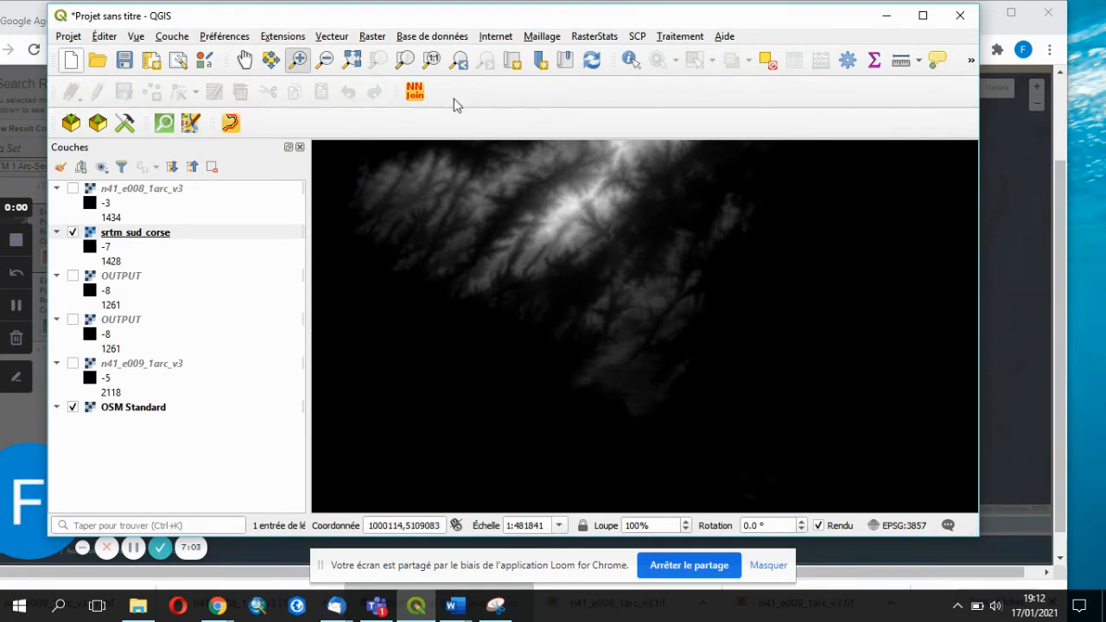
pyautogui.click(326, 58)
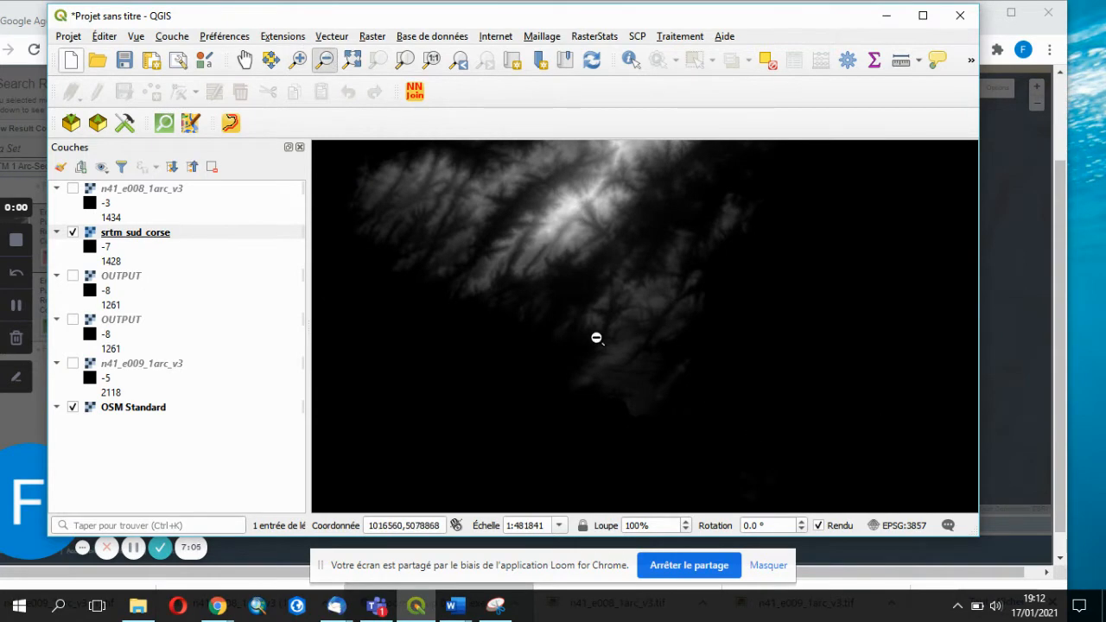
pyautogui.click(598, 336)
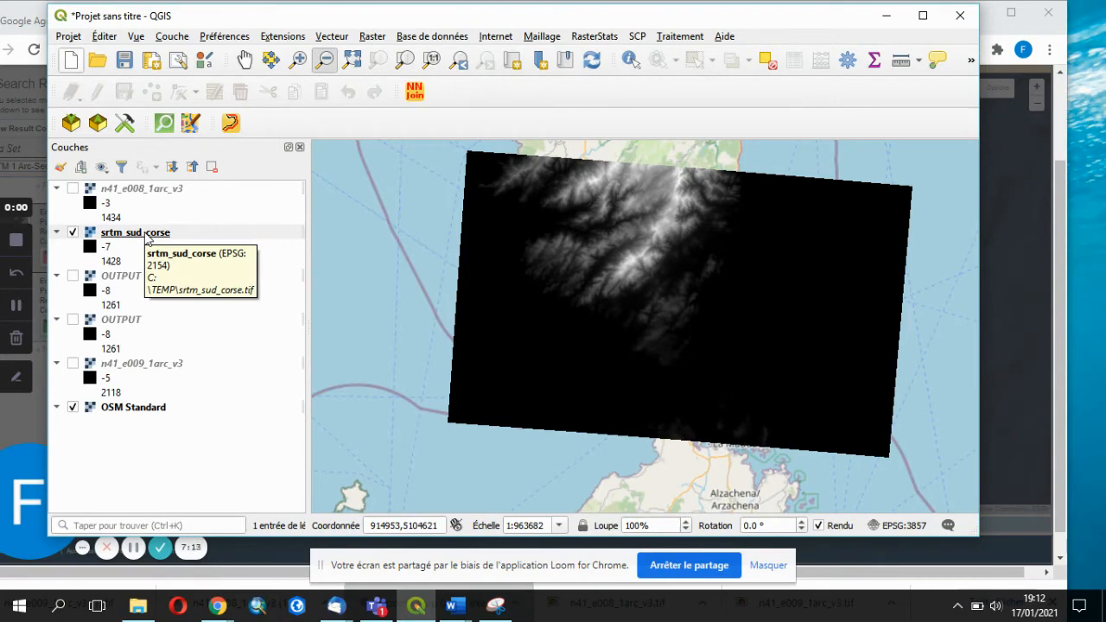
# Set srtm_sud_corse's contrast limits to the cumulative count cut of 2.0 - 98.0 %, computed on the Emprise actualisée extent, and apply.
pyautogui.doubleClick(147, 238)
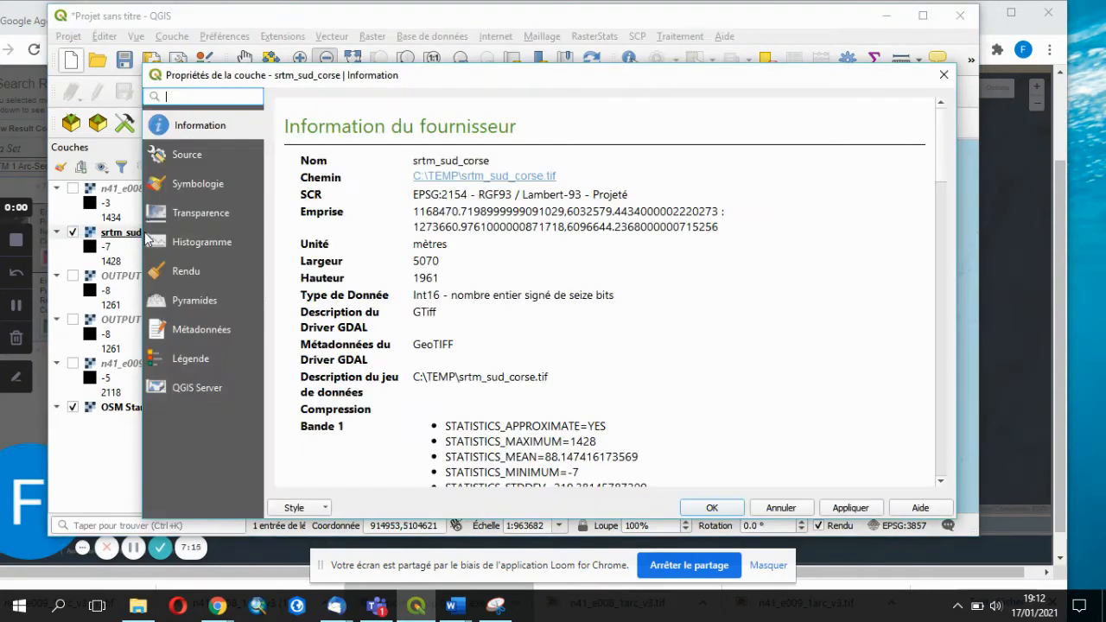
pyautogui.click(199, 182)
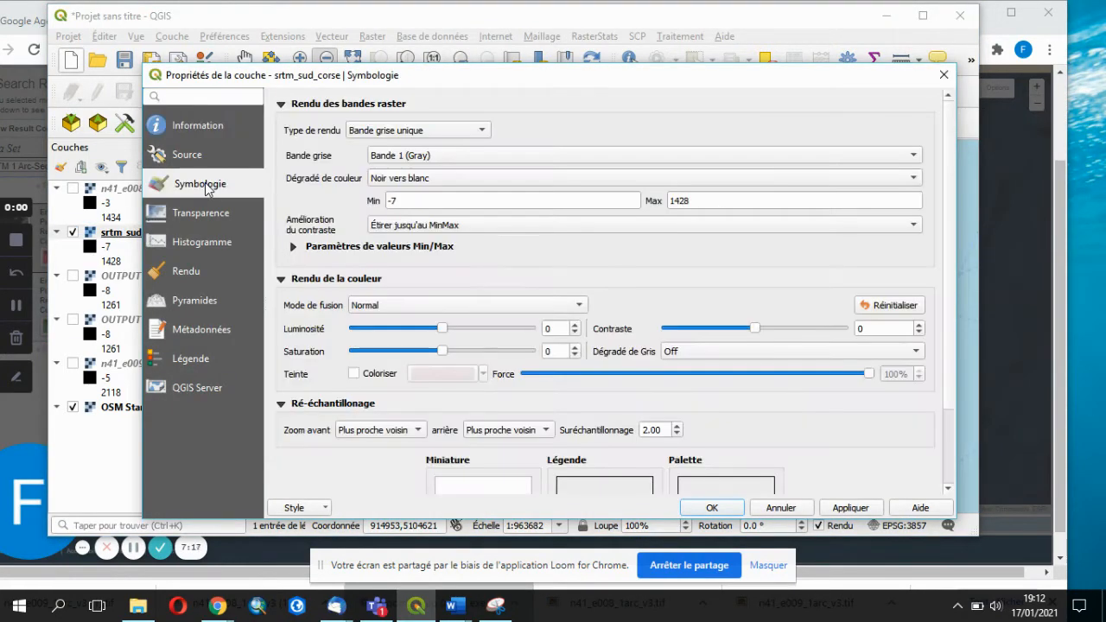
pyautogui.click(415, 248)
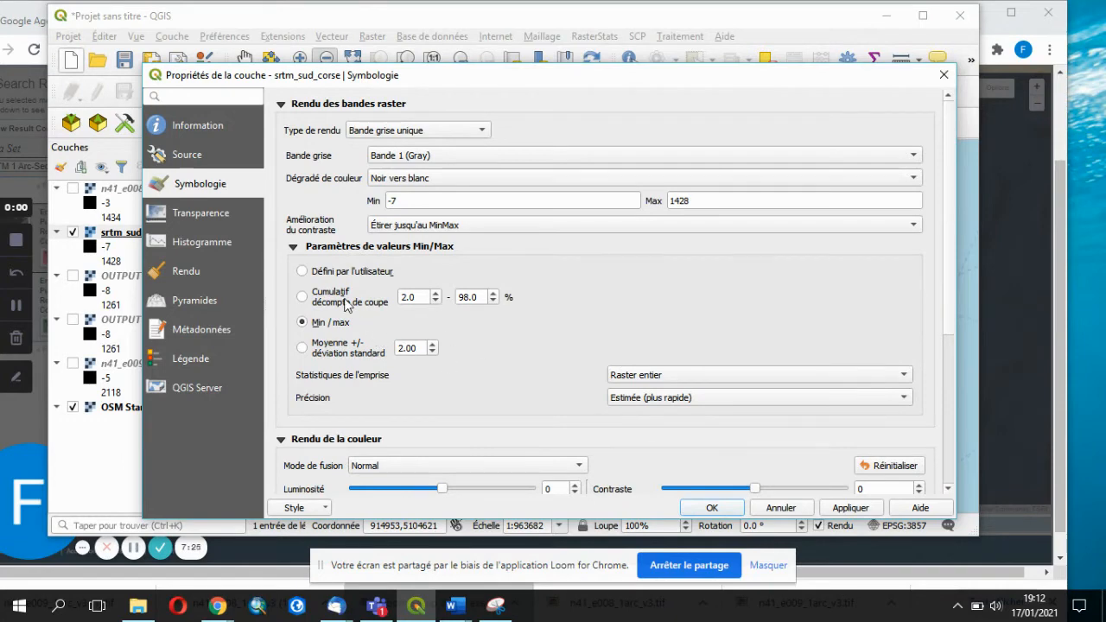
pyautogui.click(685, 374)
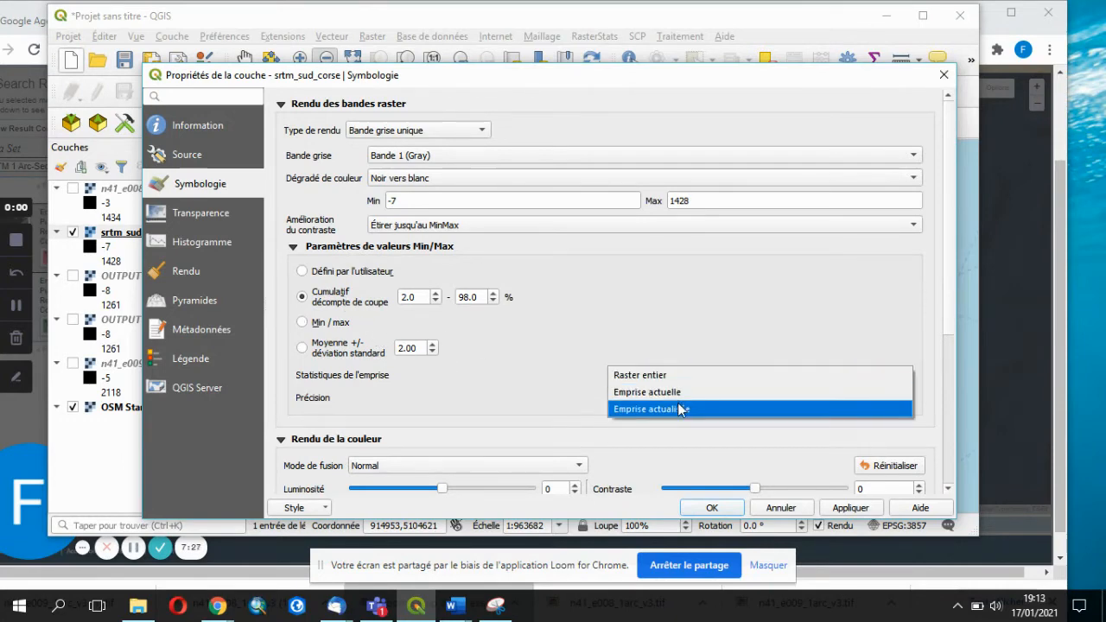
pyautogui.click(680, 410)
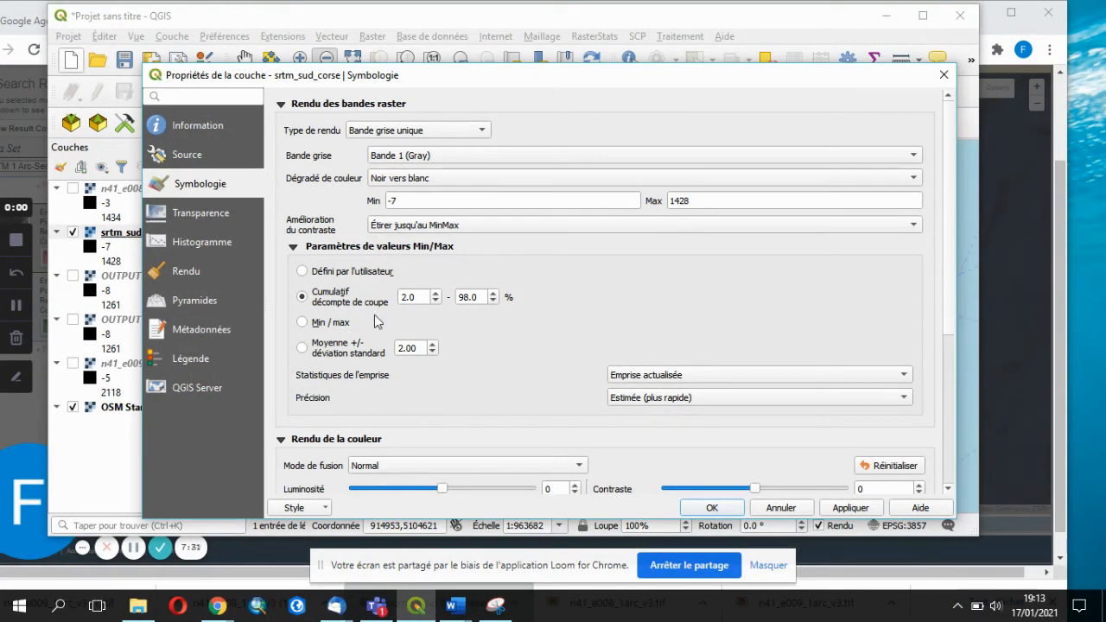
pyautogui.click(858, 512)
pyautogui.click(712, 508)
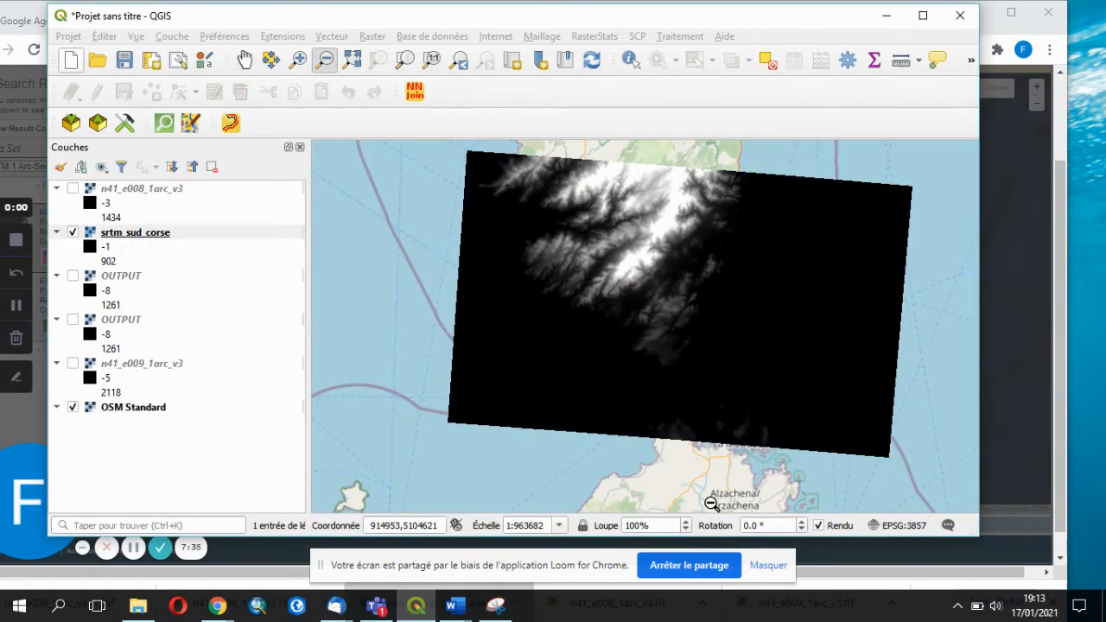
# Examine how srtm_sud_corse's grey contrast adapts at successively closer map extents and back at the full footprint.
pyautogui.click(298, 58)
pyautogui.moveTo(522, 238); pyautogui.dragTo(758, 382)
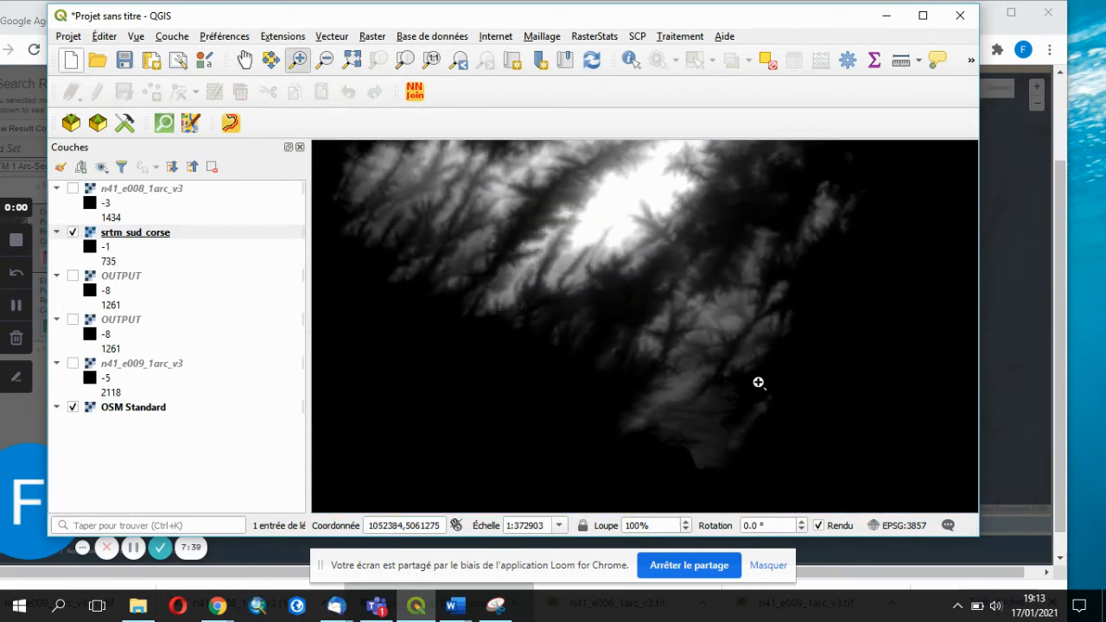
pyautogui.moveTo(527, 203); pyautogui.dragTo(788, 411)
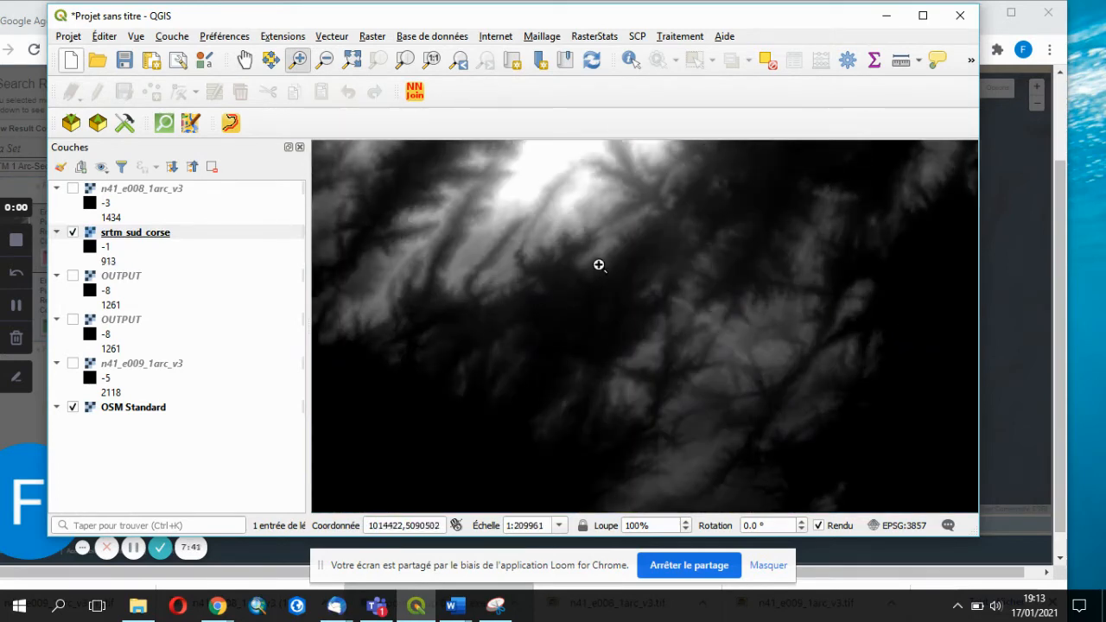
pyautogui.moveTo(595, 275); pyautogui.dragTo(810, 451)
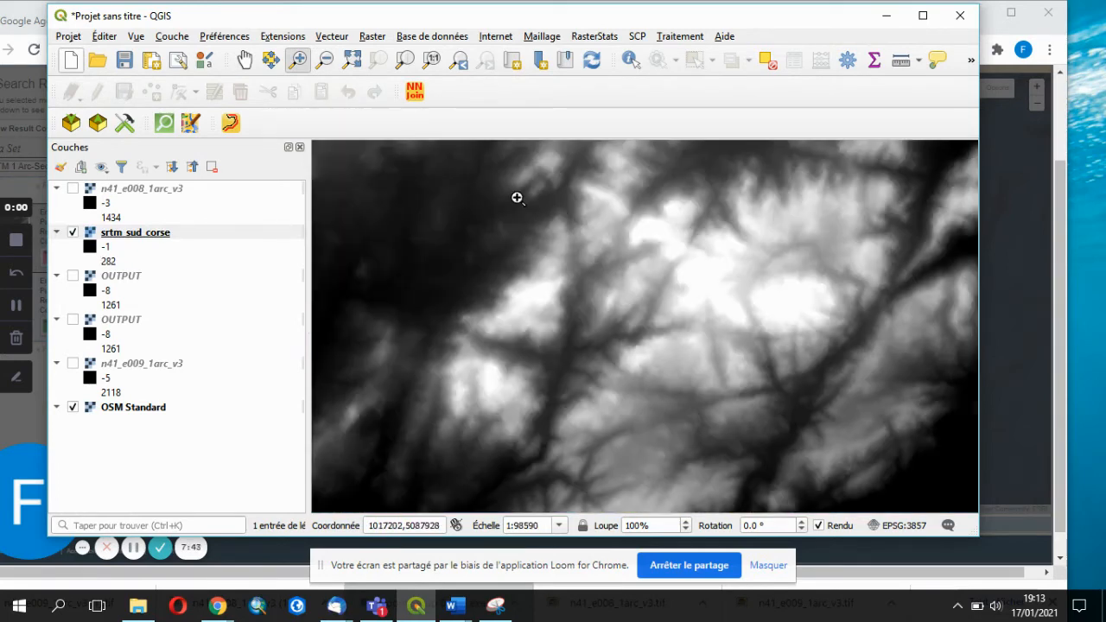
pyautogui.click(325, 59)
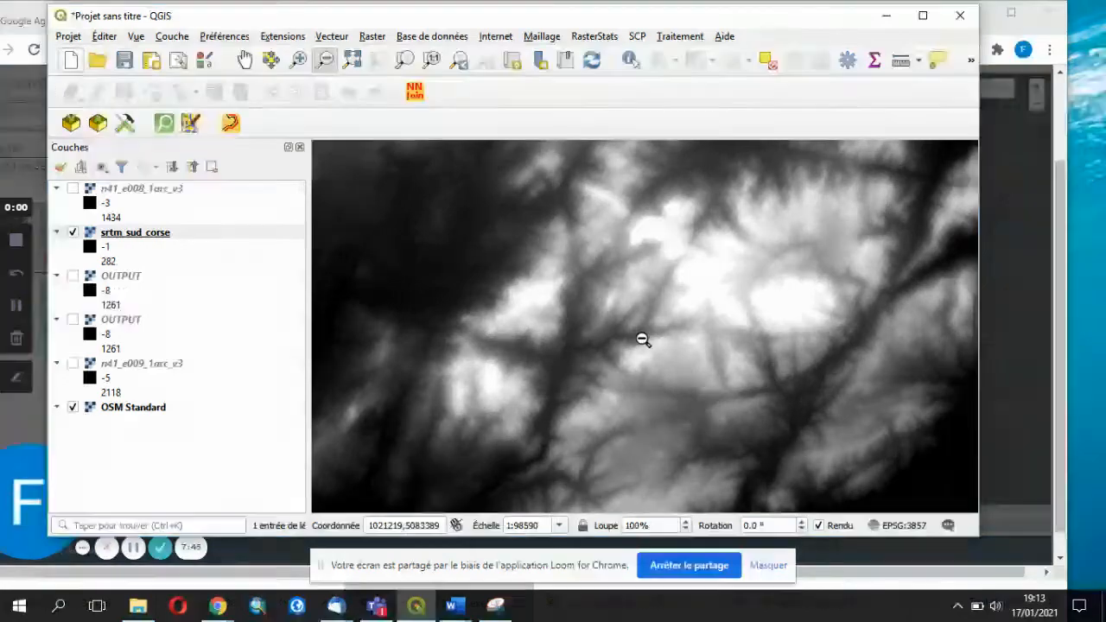
pyautogui.click(641, 337)
pyautogui.click(641, 338)
pyautogui.click(642, 337)
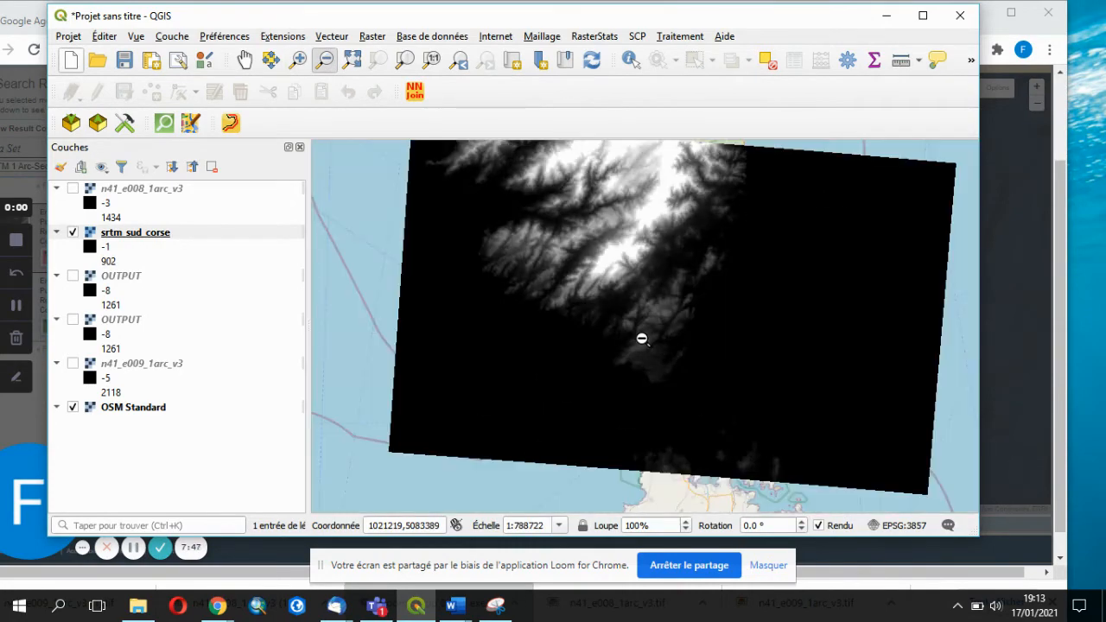
pyautogui.click(642, 285)
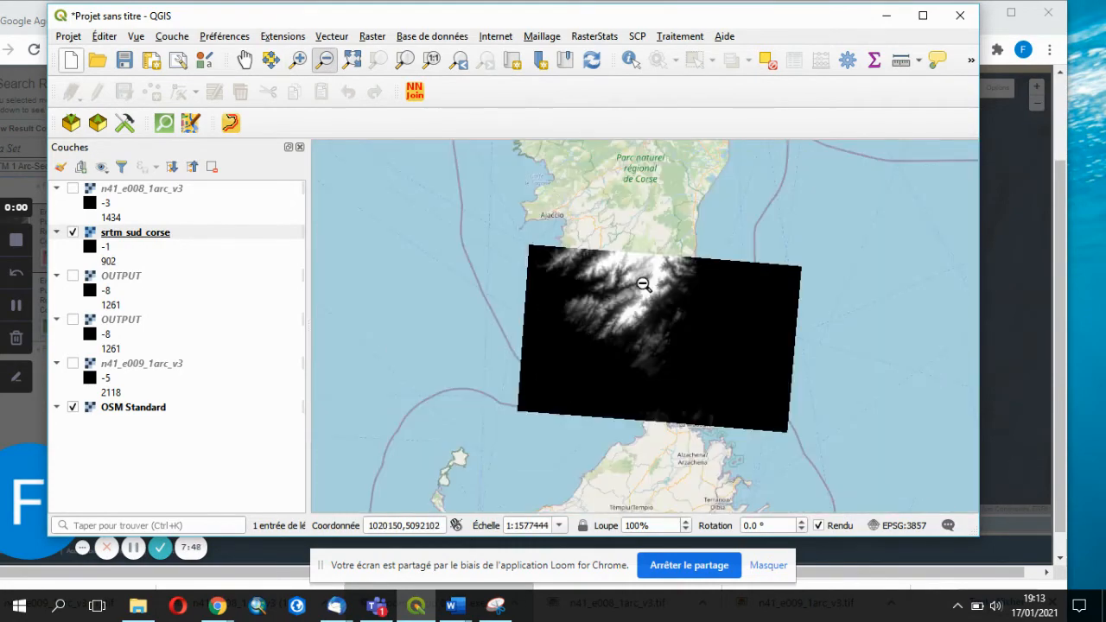
# Change srtm_sud_corse's render type to Pseudo-couleur à bande unique with the Spectral colour ramp.
pyautogui.doubleClick(139, 234)
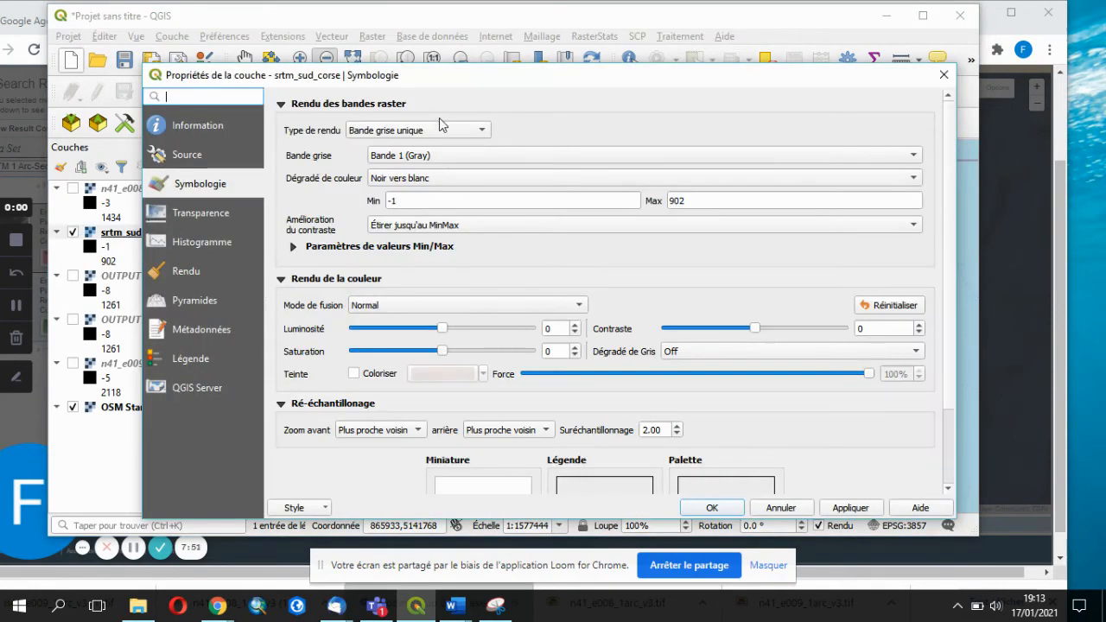
pyautogui.click(451, 130)
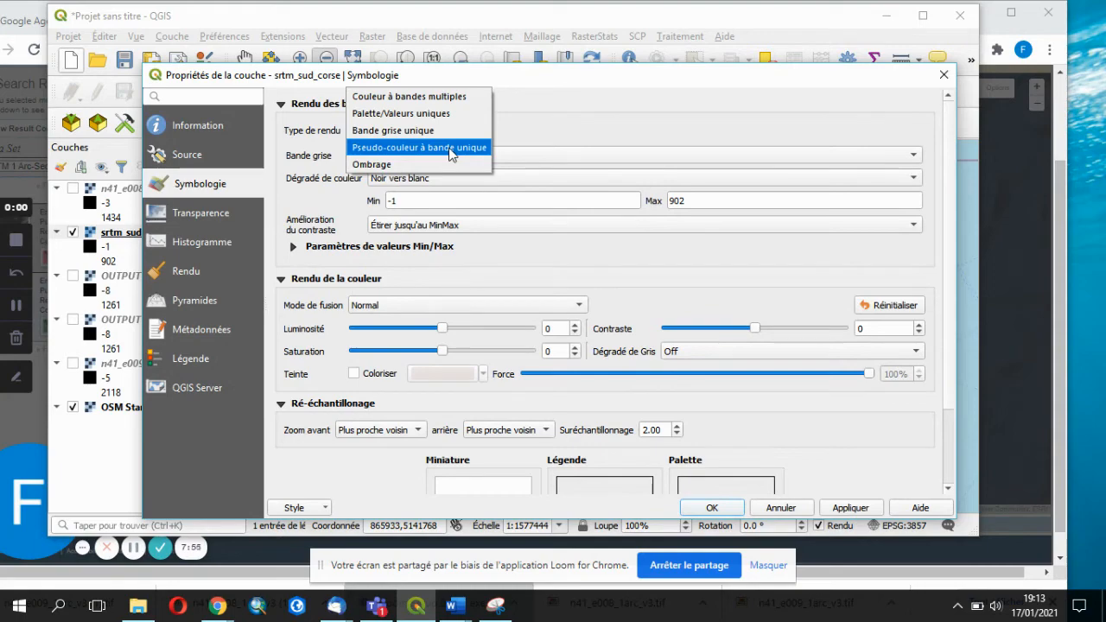
pyautogui.click(449, 149)
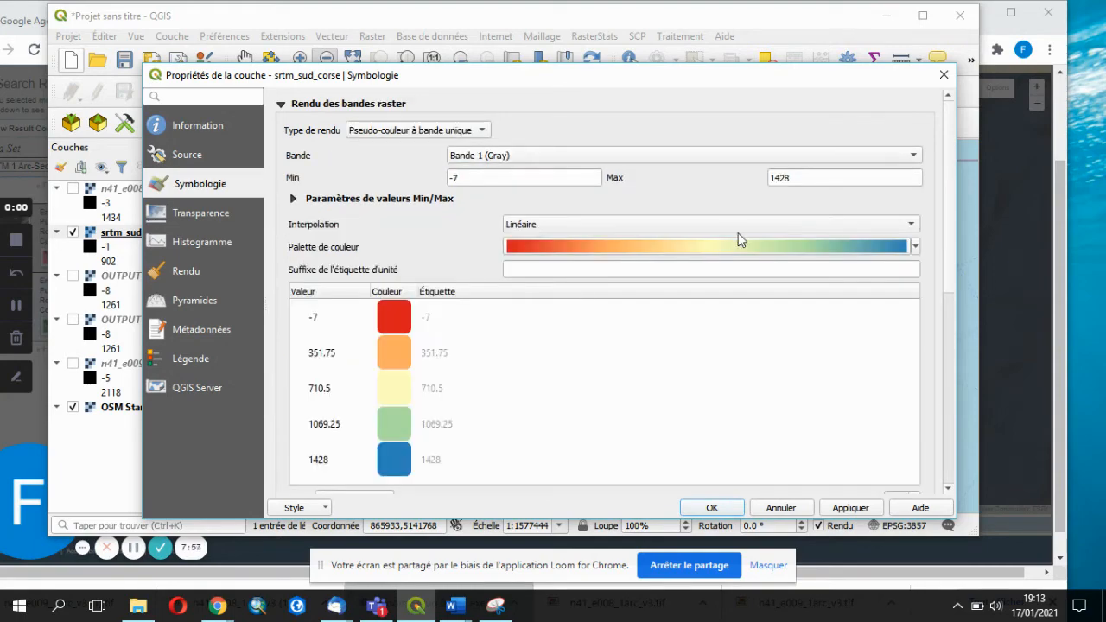
pyautogui.click(915, 247)
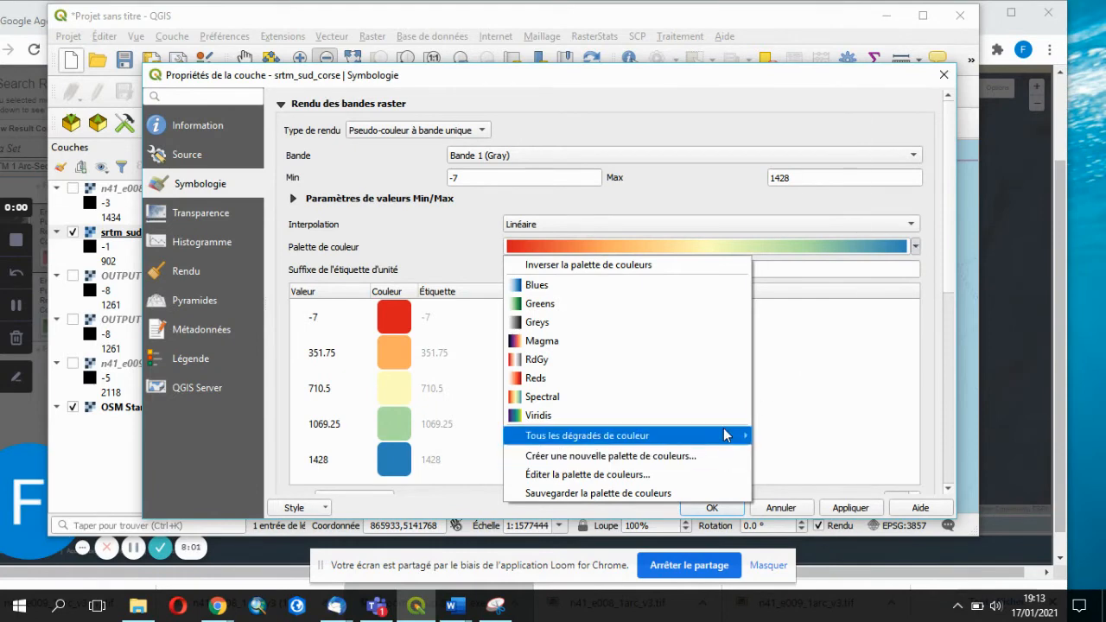
pyautogui.moveTo(726, 435)
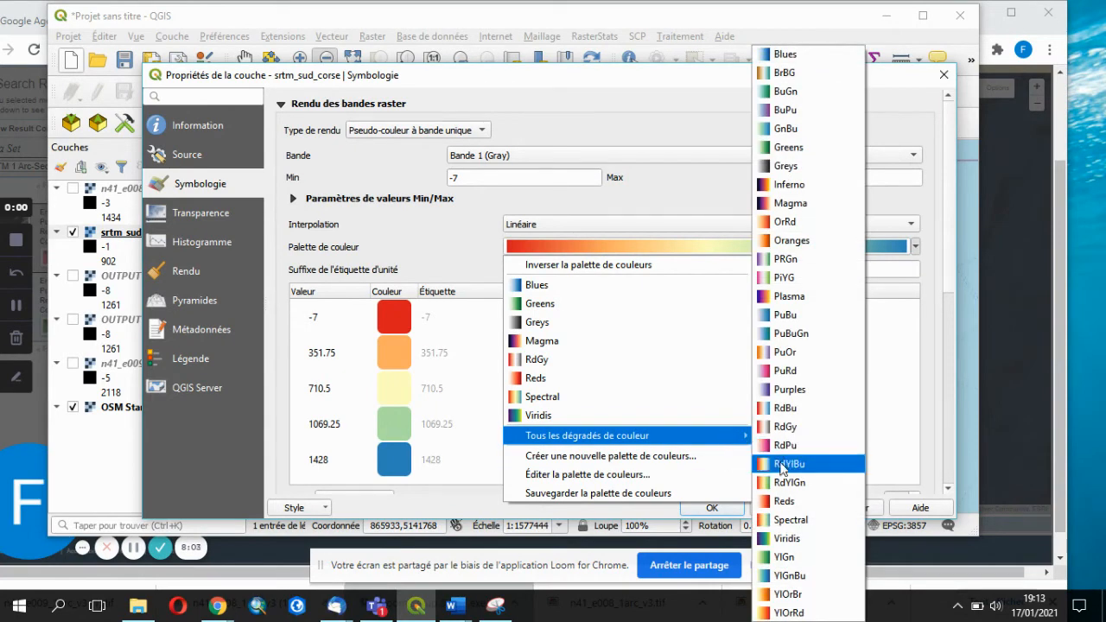
pyautogui.click(782, 521)
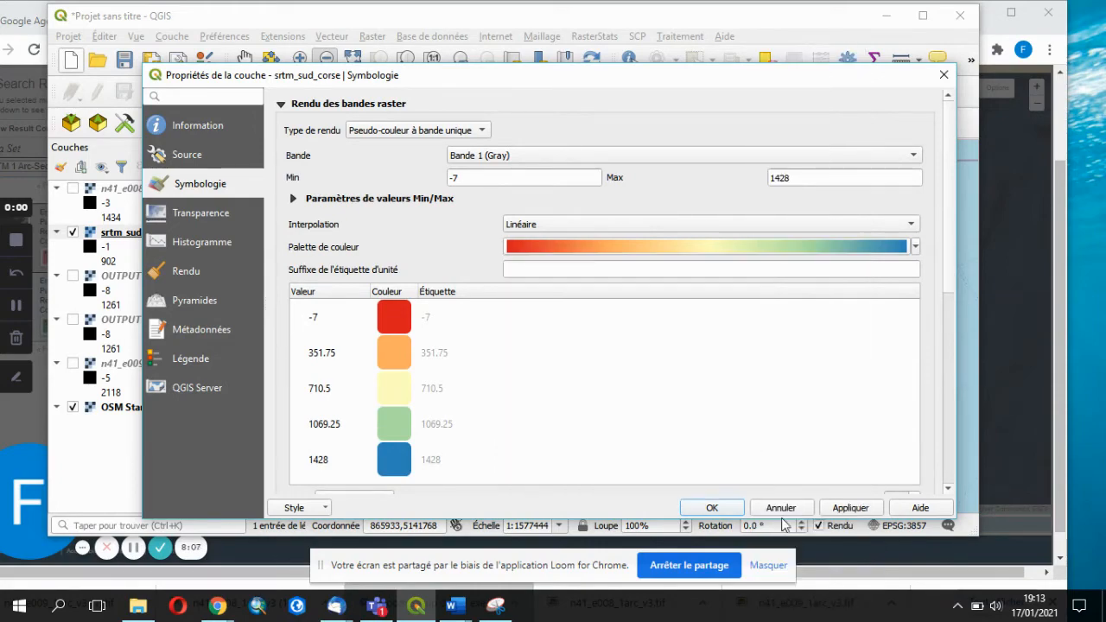
# Invert the colour ramp of srtm_sud_corse and apply the symbology to the layer.
pyautogui.click(764, 246)
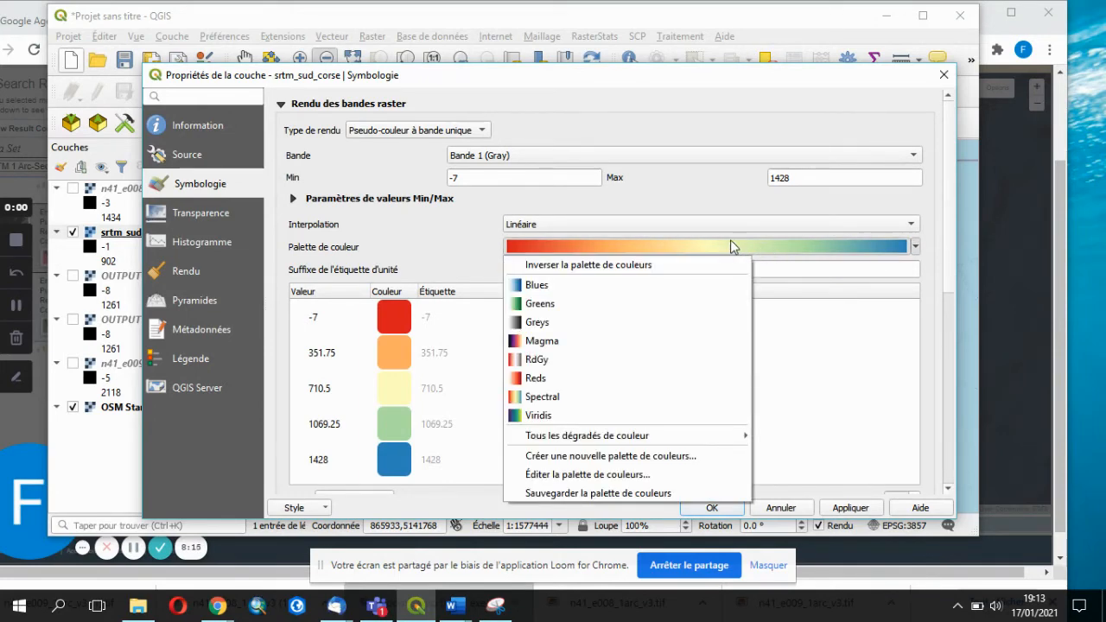
pyautogui.click(655, 269)
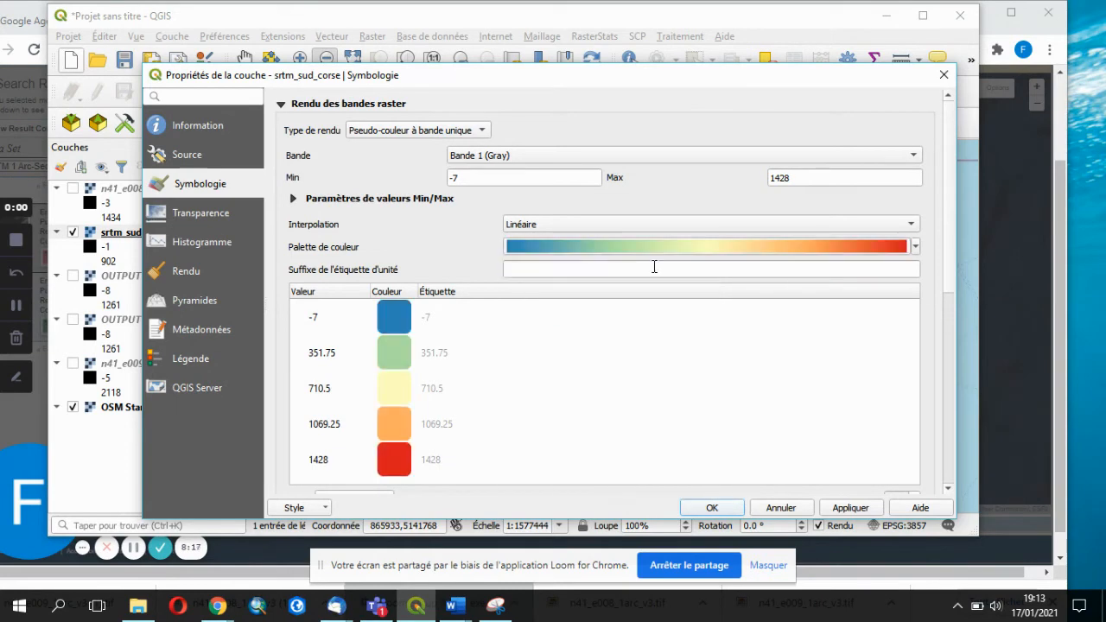
pyautogui.moveTo(952, 229); pyautogui.dragTo(953, 331)
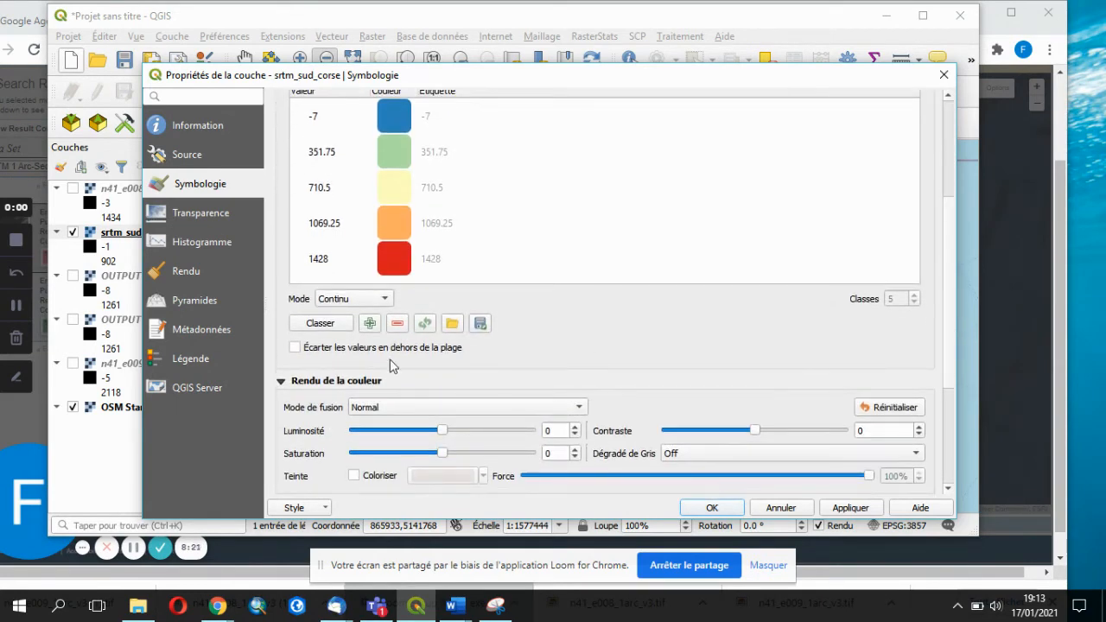
pyautogui.click(852, 507)
pyautogui.click(711, 507)
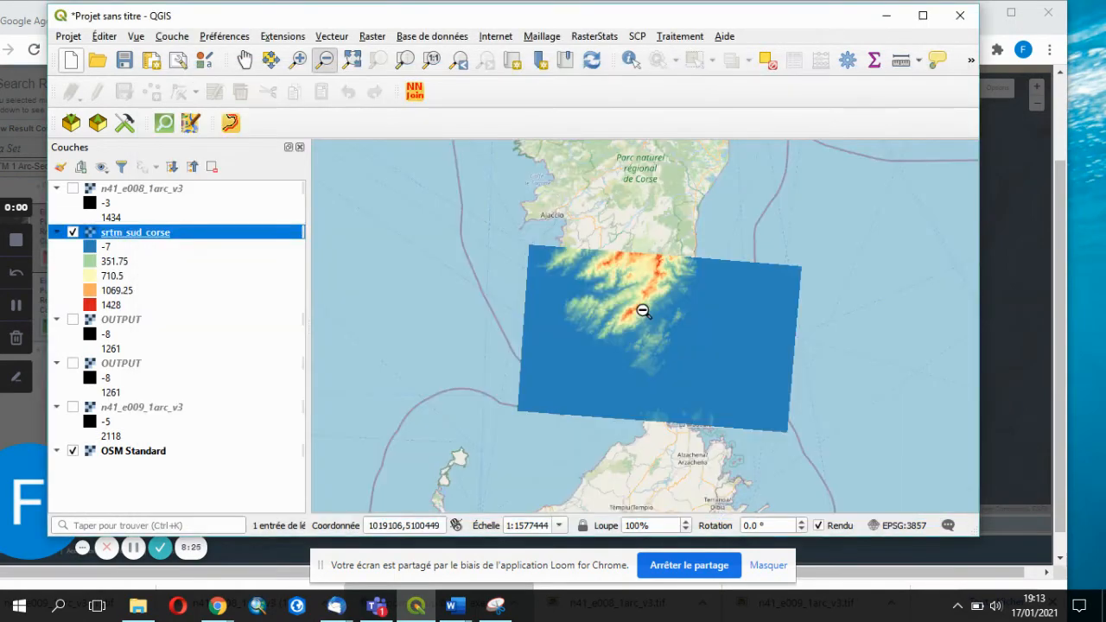
# Set the statistics extent of srtm_sud_corse's Min / max values to Emprise actualisée and apply it over the mountain relief.
pyautogui.click(298, 59)
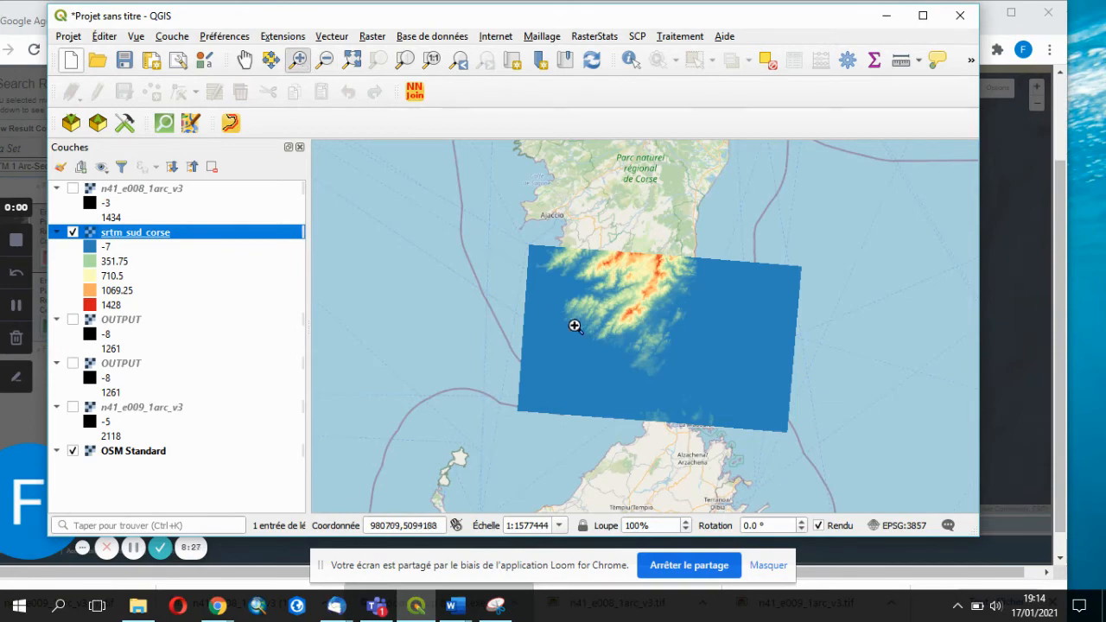
pyautogui.moveTo(594, 277); pyautogui.dragTo(700, 363)
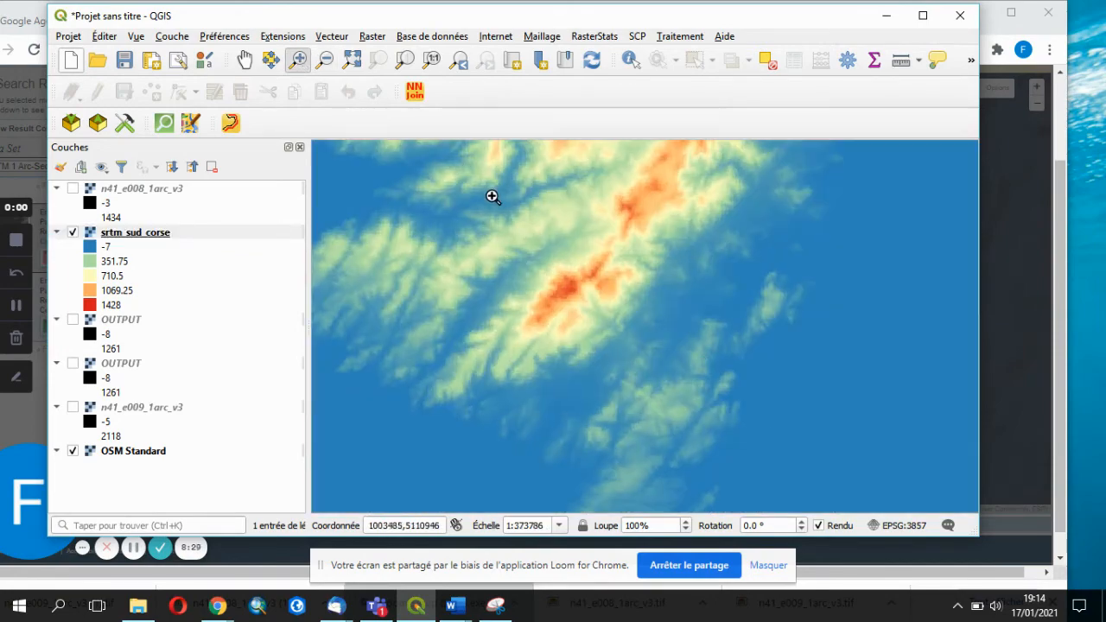
pyautogui.moveTo(493, 195); pyautogui.dragTo(722, 391)
pyautogui.moveTo(499, 227); pyautogui.dragTo(769, 447)
pyautogui.doubleClick(160, 231)
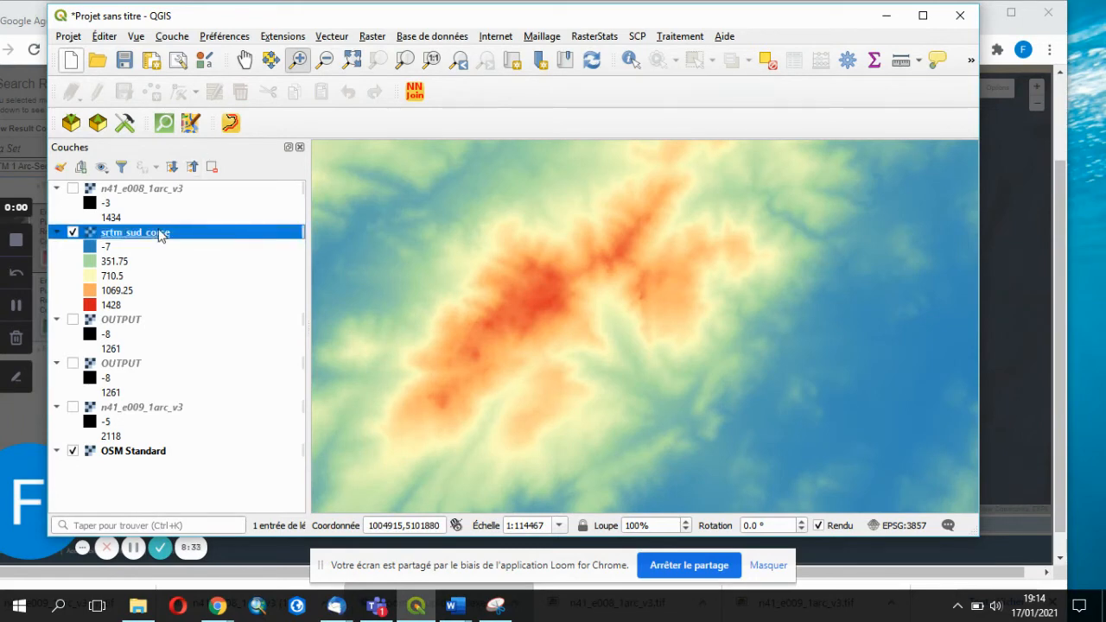
pyautogui.click(387, 199)
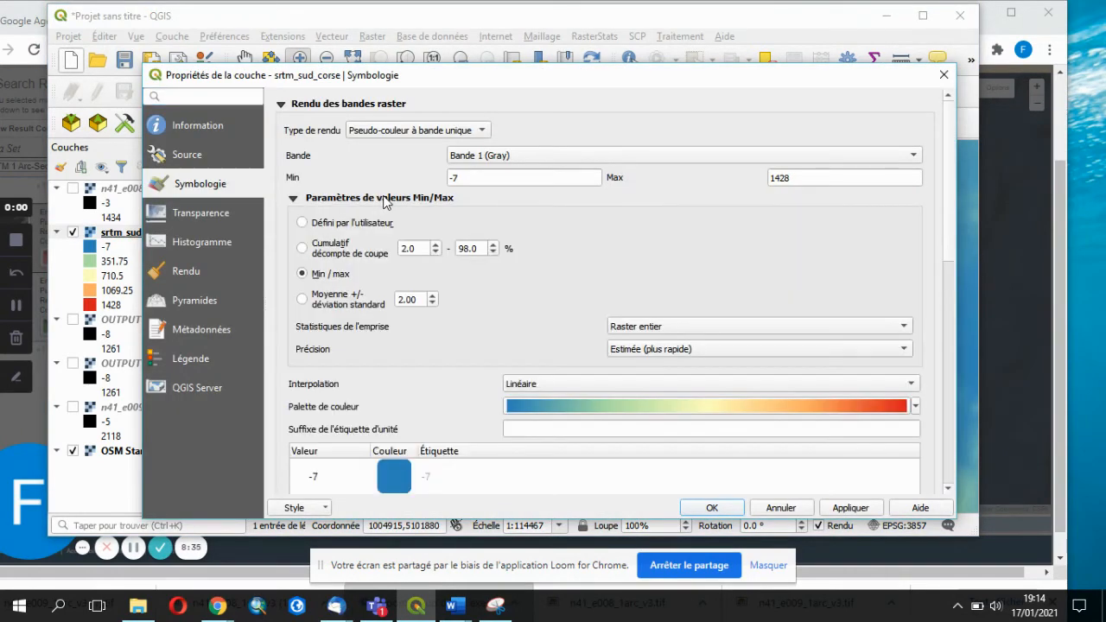
pyautogui.click(653, 327)
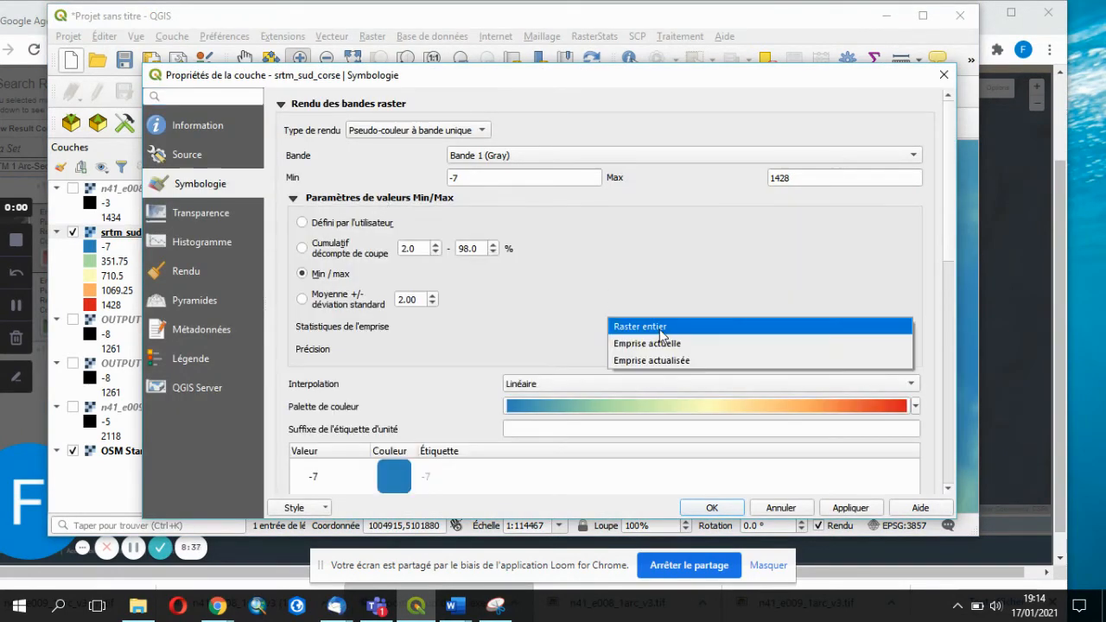
pyautogui.click(666, 361)
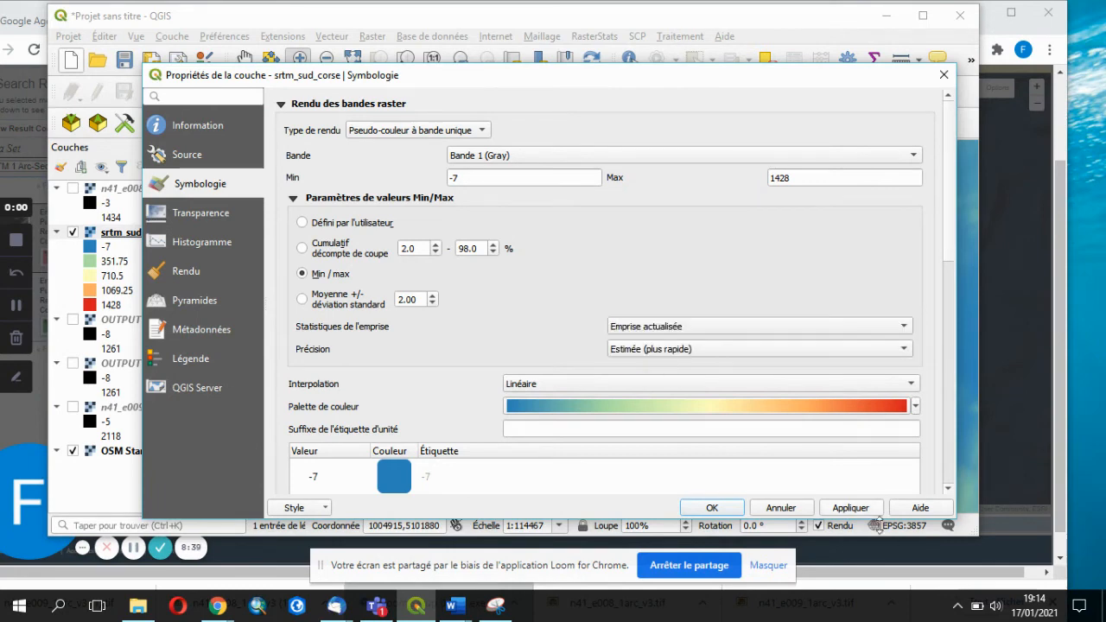
pyautogui.click(862, 508)
pyautogui.click(712, 508)
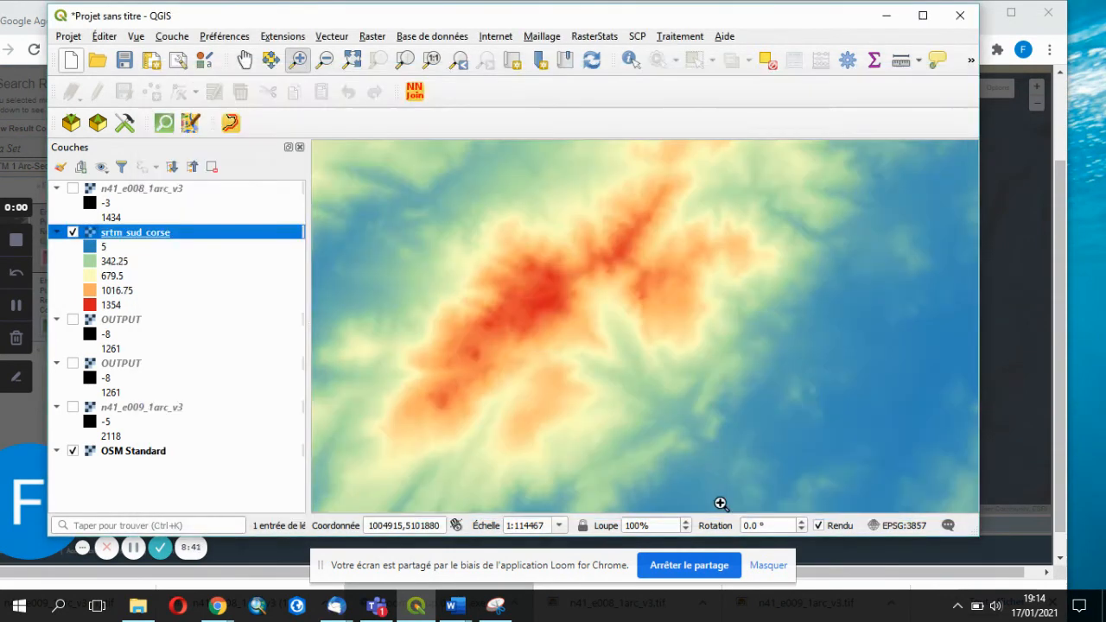
# Examine how the Spectral colours of srtm_sud_corse adapt at closer and wider map extents, ending on its full footprint.
pyautogui.click(324, 59)
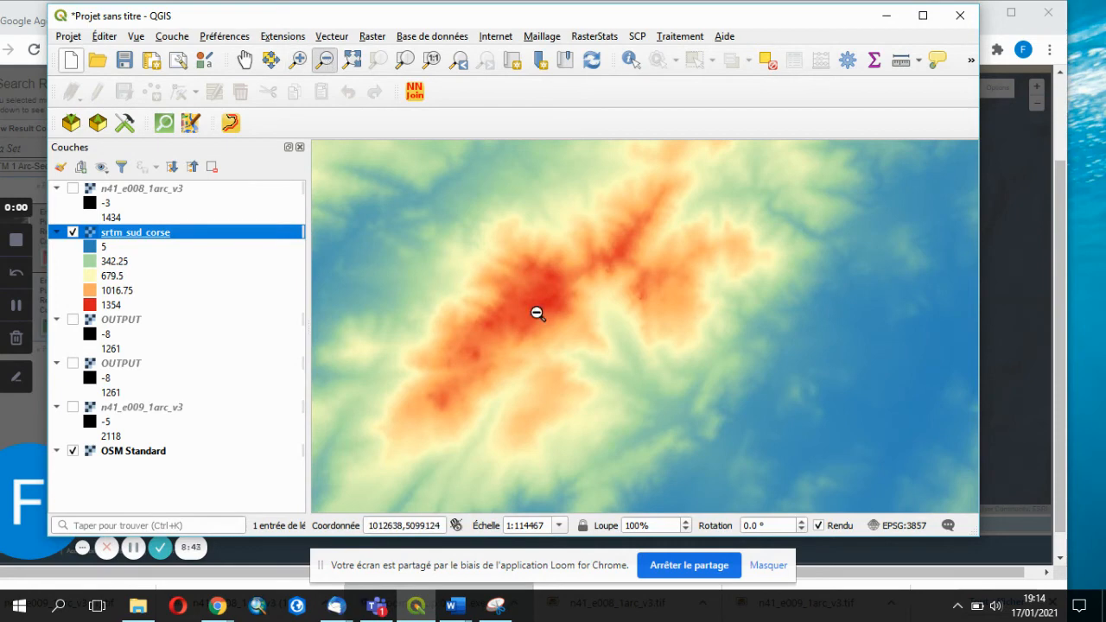
pyautogui.click(568, 345)
pyautogui.click(591, 349)
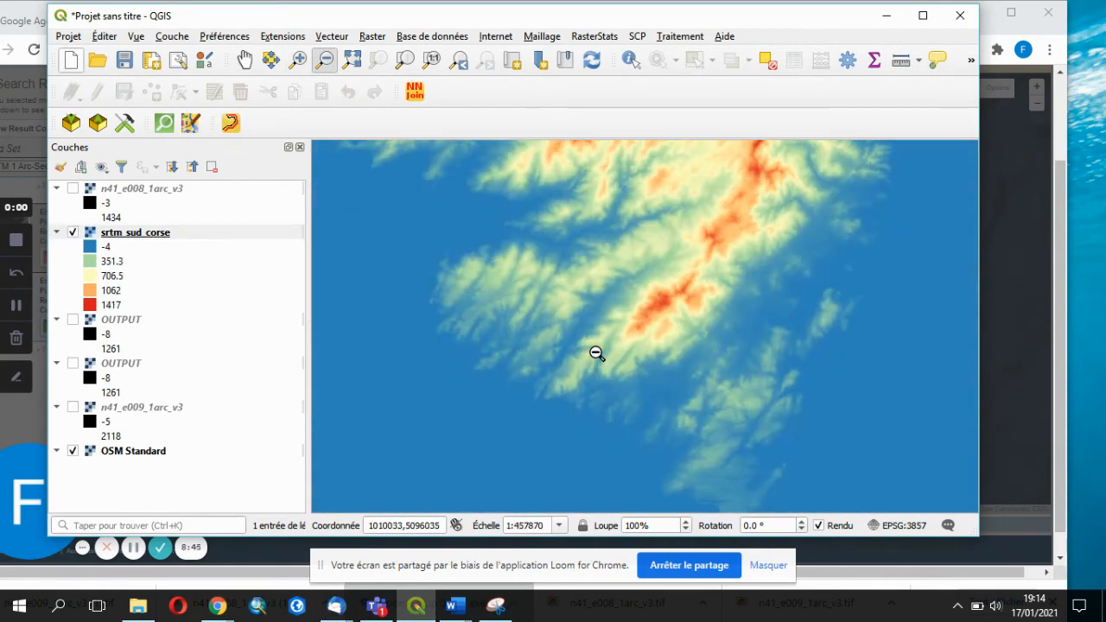
pyautogui.click(295, 64)
pyautogui.moveTo(617, 274); pyautogui.dragTo(797, 401)
pyautogui.moveTo(481, 223); pyautogui.dragTo(698, 382)
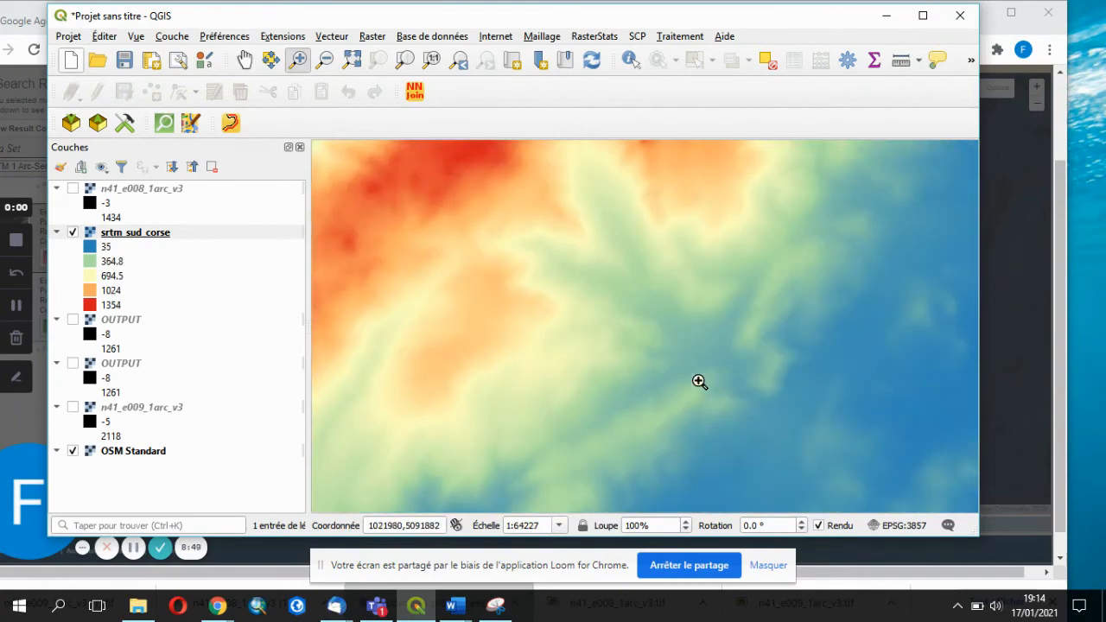
pyautogui.click(323, 59)
pyautogui.click(545, 309)
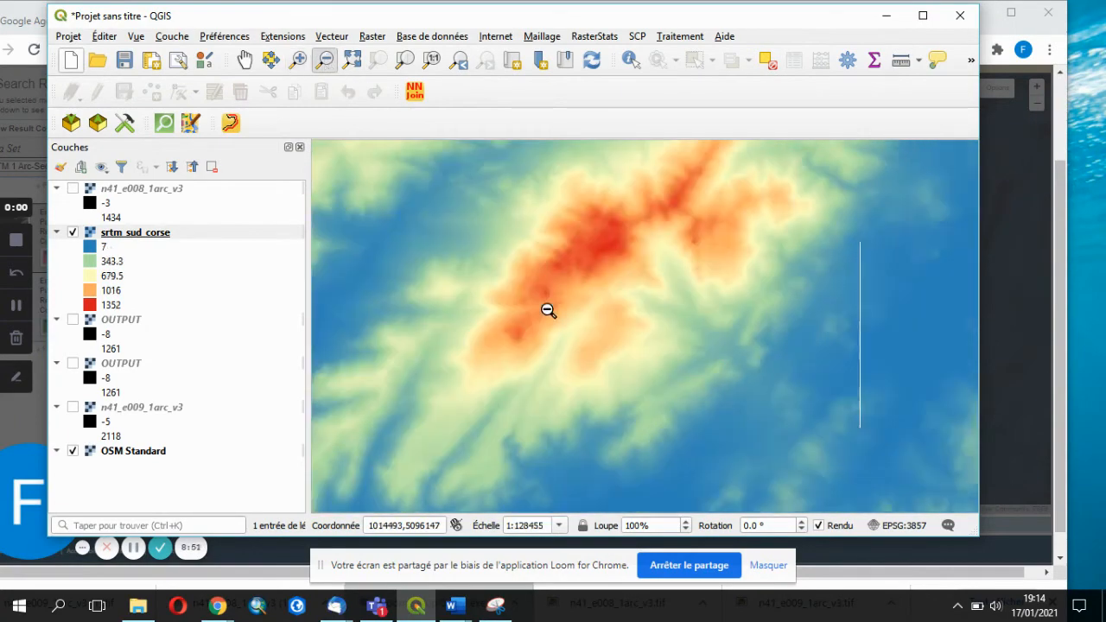
pyautogui.click(548, 310)
pyautogui.click(548, 310)
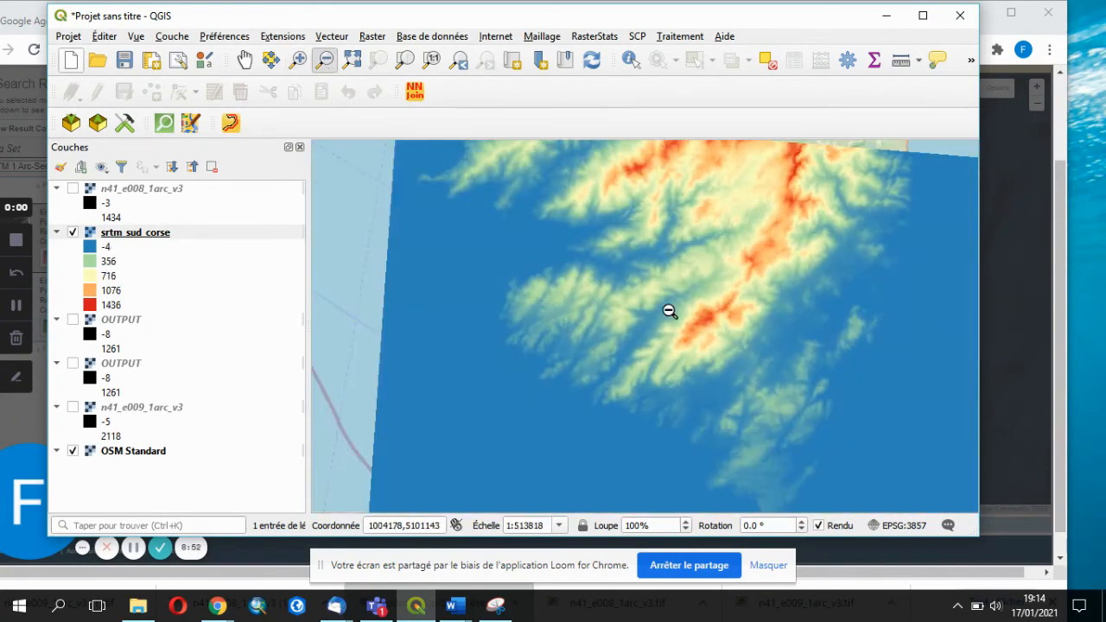
pyautogui.click(734, 322)
pyautogui.click(244, 59)
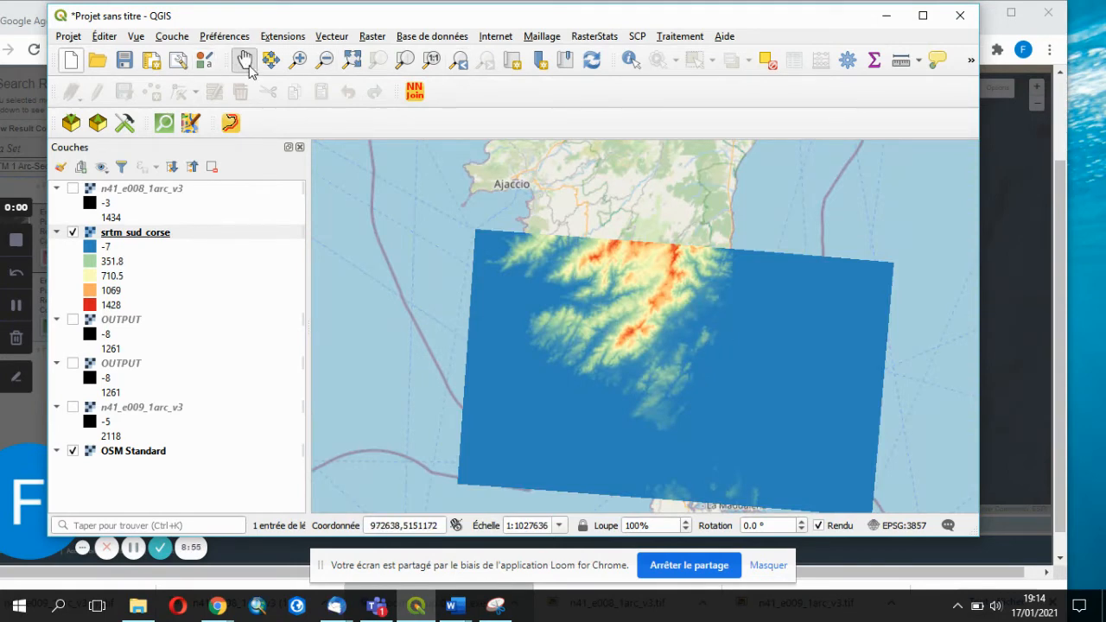
pyautogui.moveTo(609, 406); pyautogui.dragTo(560, 349)
# Select the srtm_sud_corse layer and search the processing toolbox for "ombra".
pyautogui.click(191, 235)
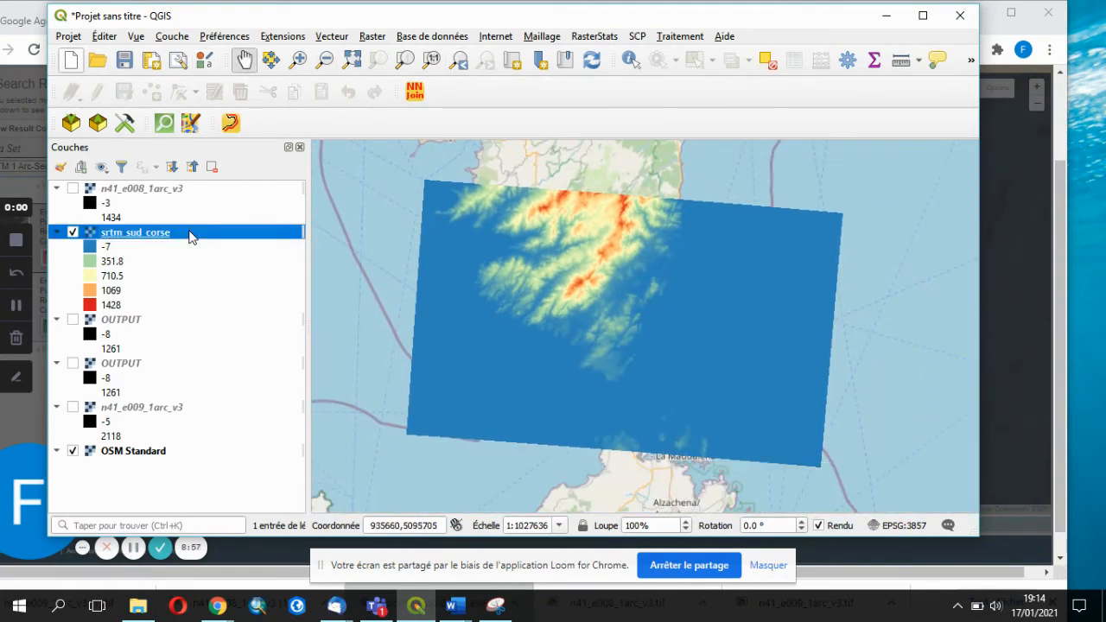
pyautogui.click(676, 38)
pyautogui.click(697, 59)
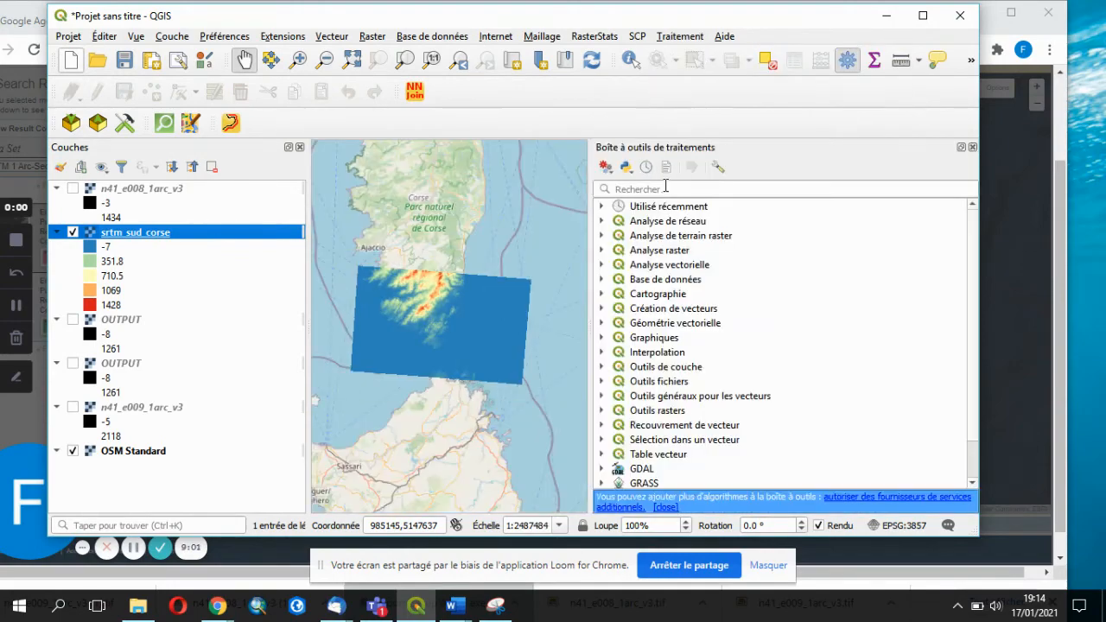
pyautogui.click(665, 189)
pyautogui.write('ombra')
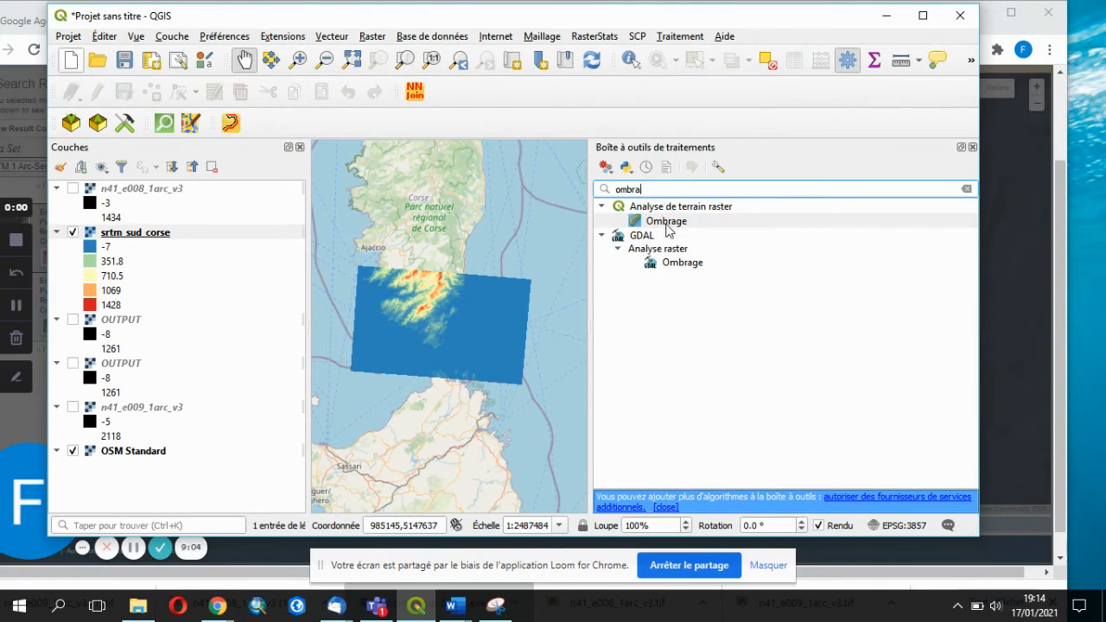
# Run the raster terrain analysis Ombrage on srtm_sud_corse with Z factor 1, azimuth 300 and vertical angle 40, output to a temporary file.
pyautogui.click(667, 222)
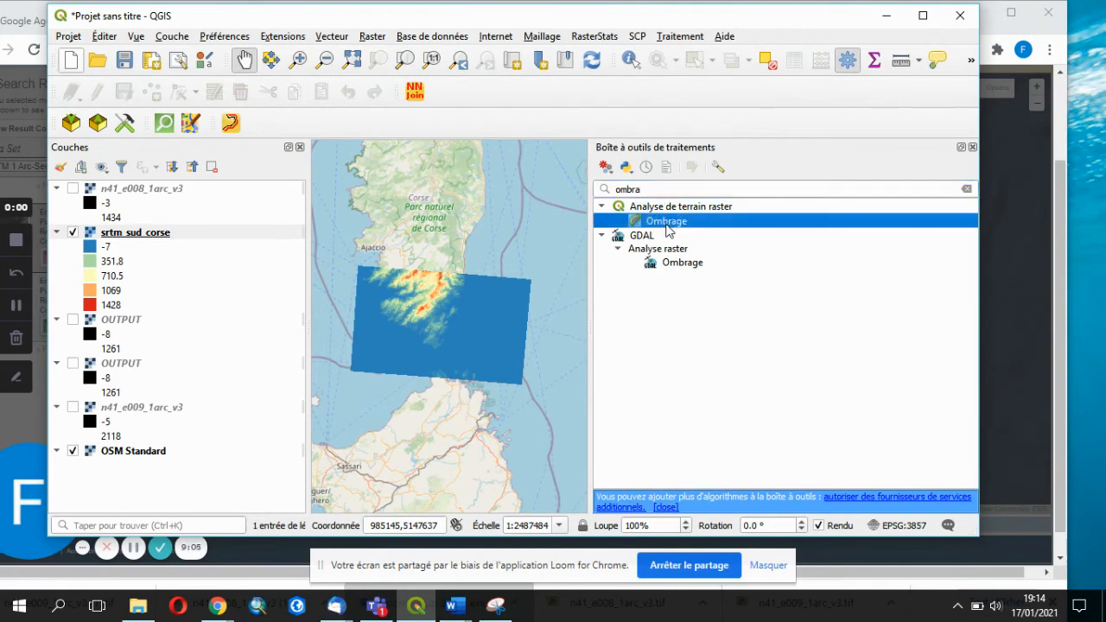
pyautogui.doubleClick(667, 222)
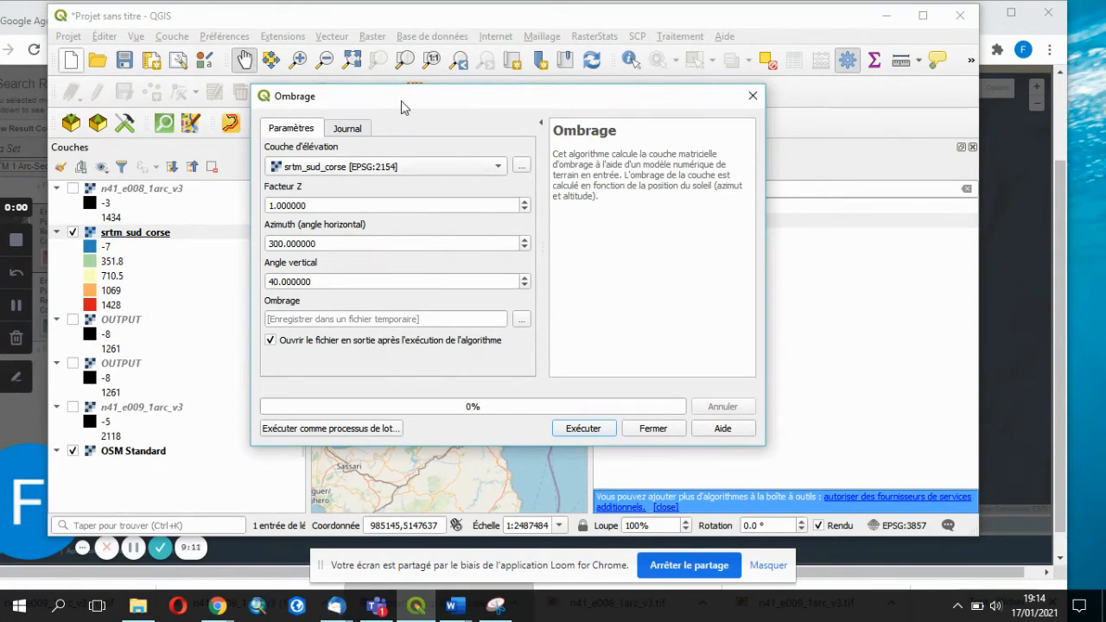
pyautogui.moveTo(410, 102); pyautogui.dragTo(426, 93)
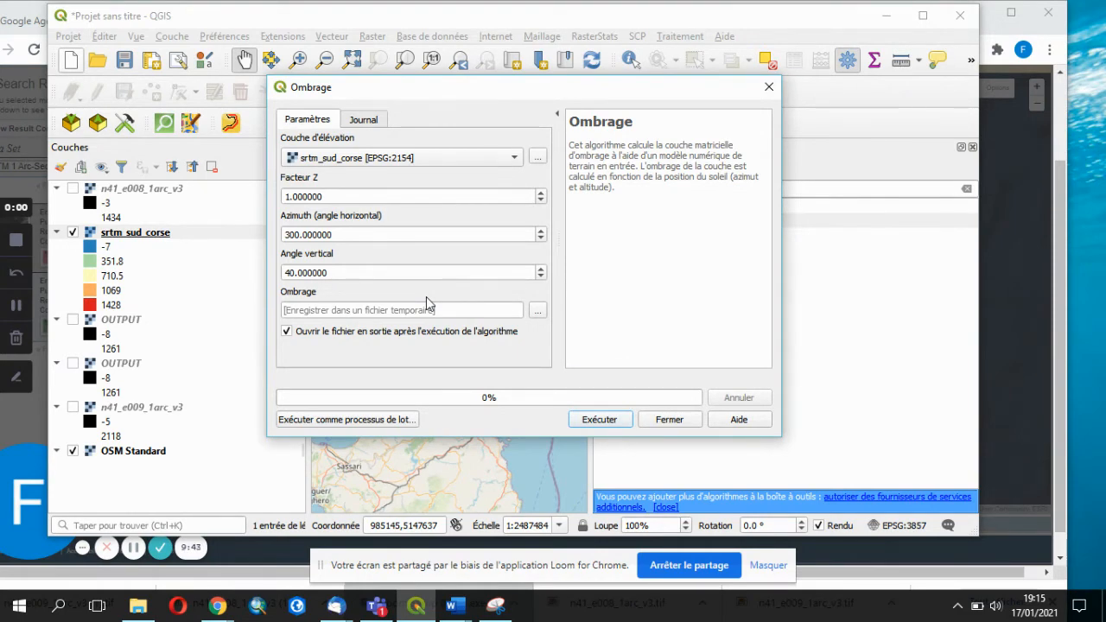
pyautogui.click(598, 420)
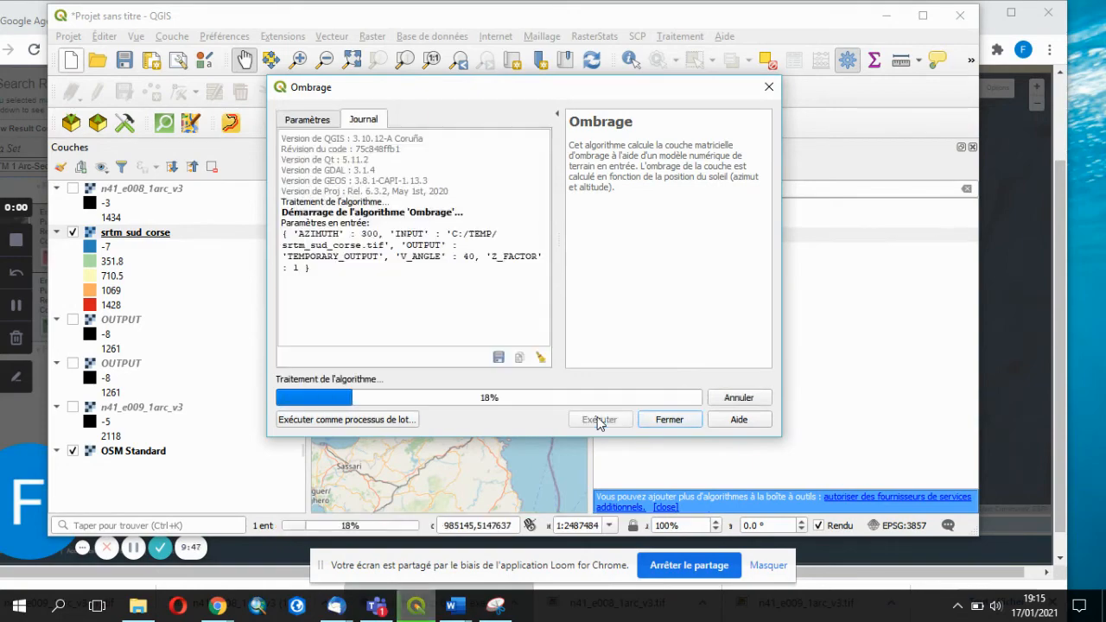
pyautogui.click(669, 420)
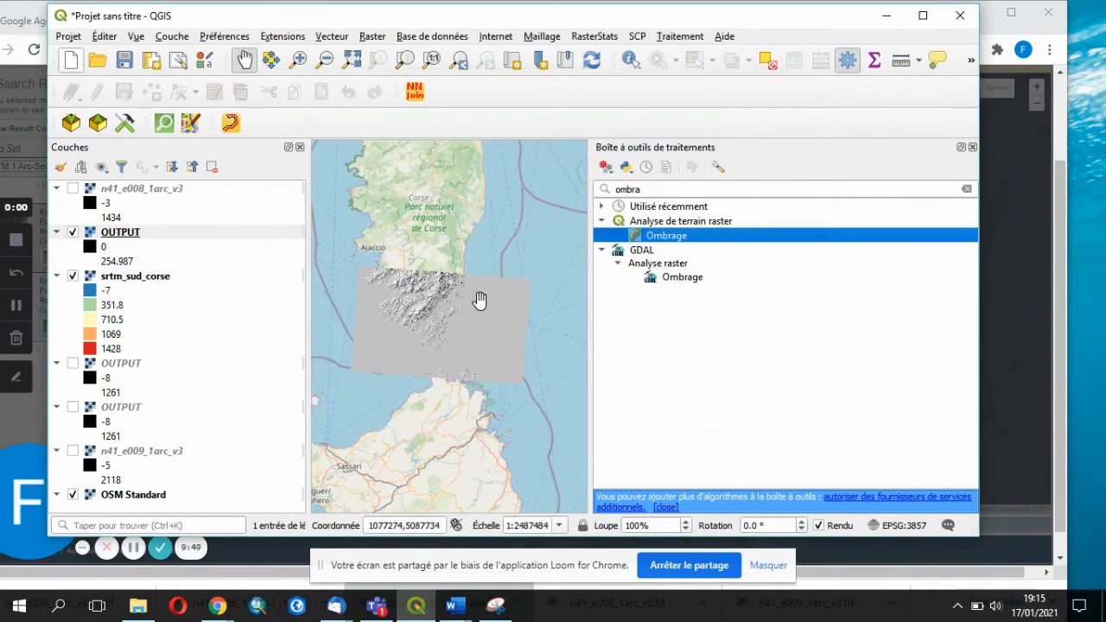
# Close the processing toolbox and inspect the hillshade up close over the mountains of southern Corsica.
pyautogui.click(299, 60)
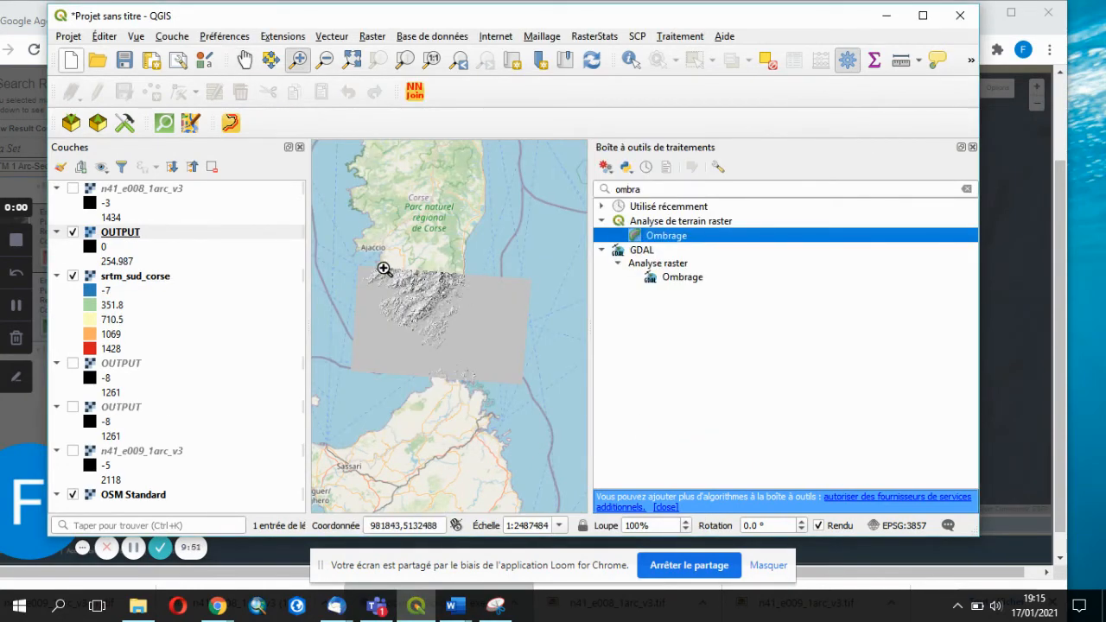
pyautogui.moveTo(377, 263); pyautogui.dragTo(475, 354)
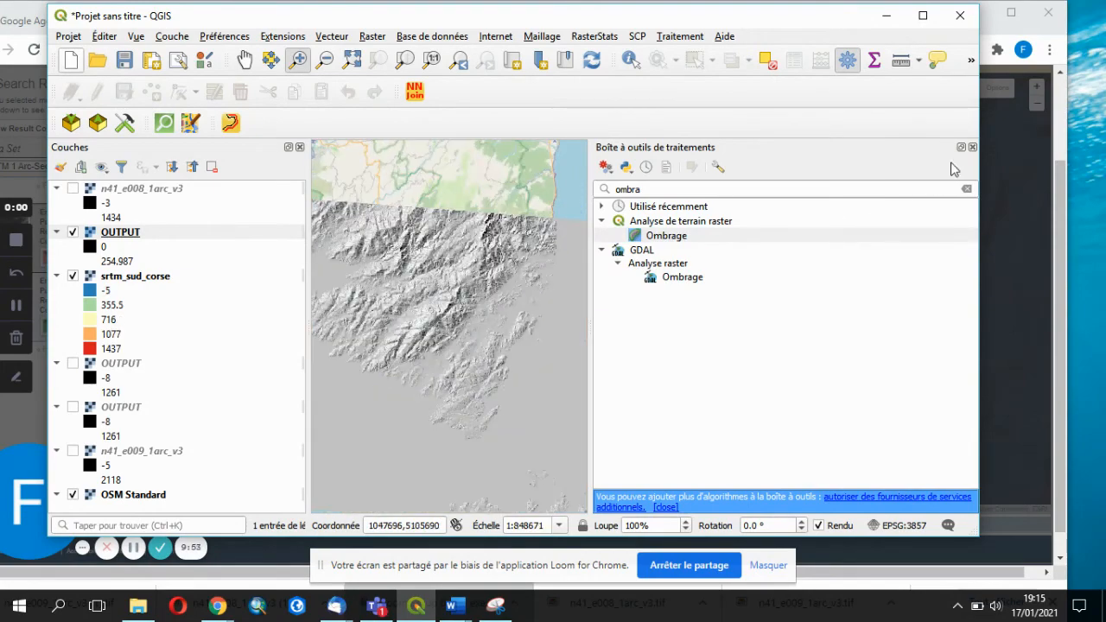
pyautogui.click(972, 147)
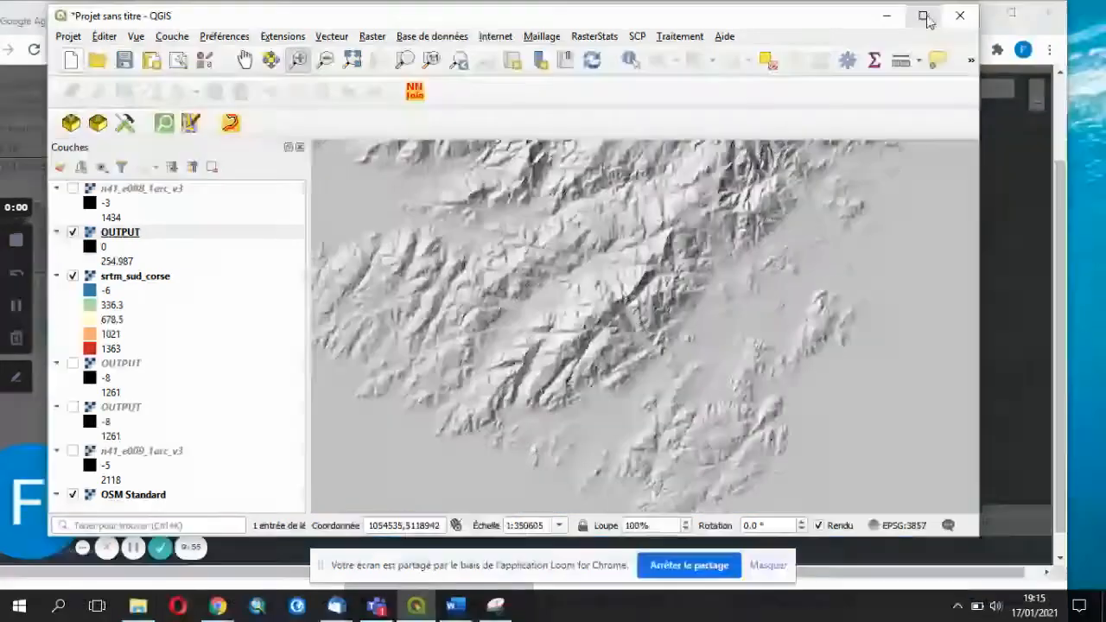
pyautogui.click(923, 14)
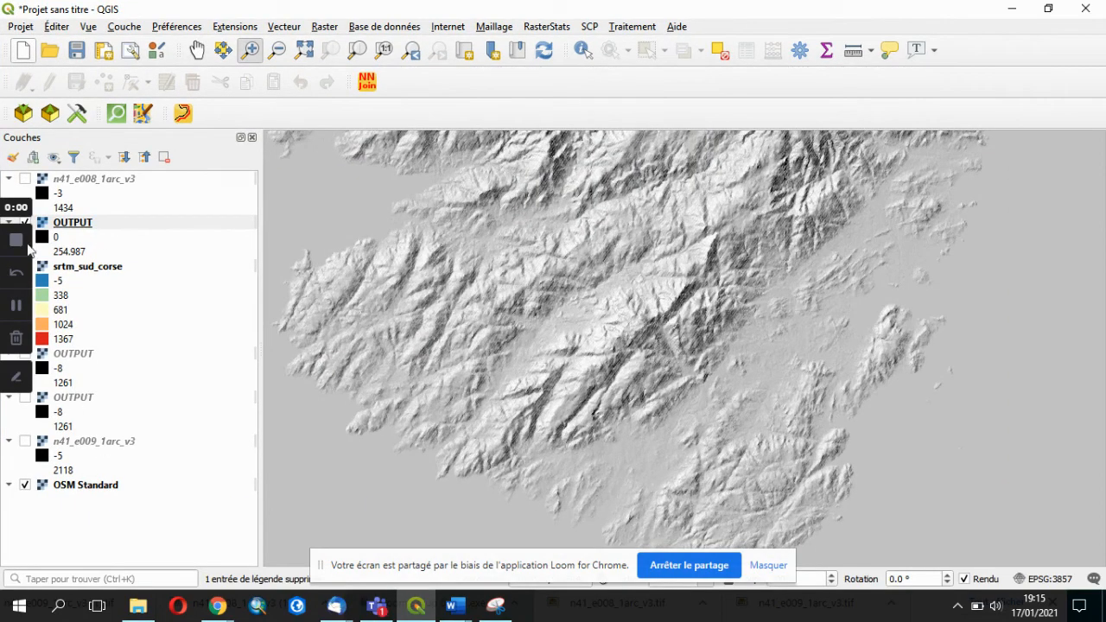
pyautogui.doubleClick(188, 15)
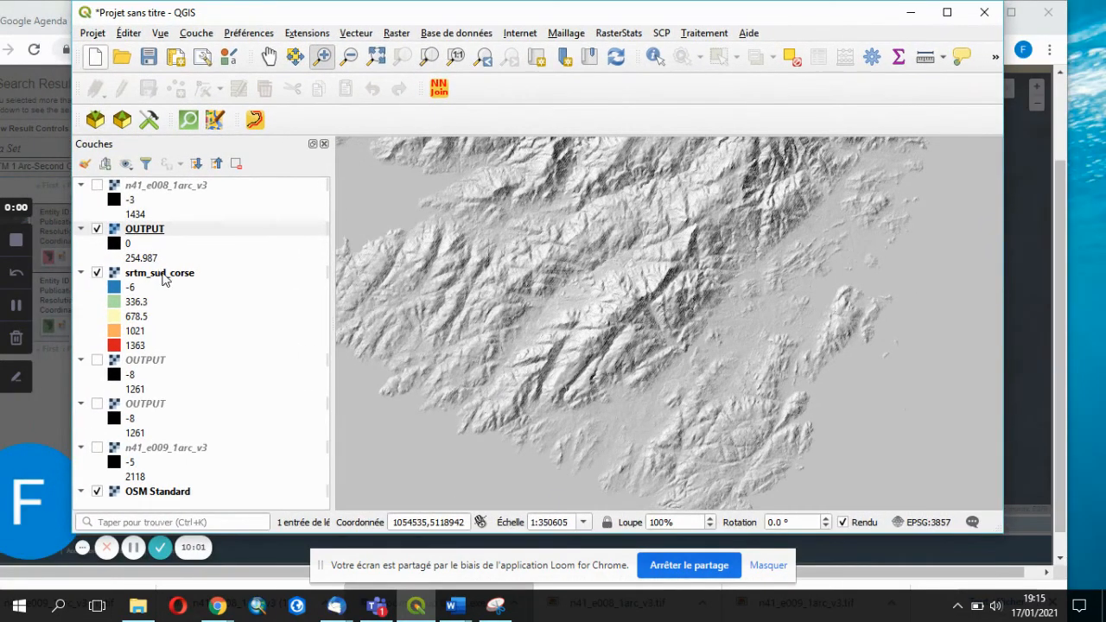
# Set the global opacity of the hillshade layer OUTPUT to 25.1% and apply it.
pyautogui.click(100, 230)
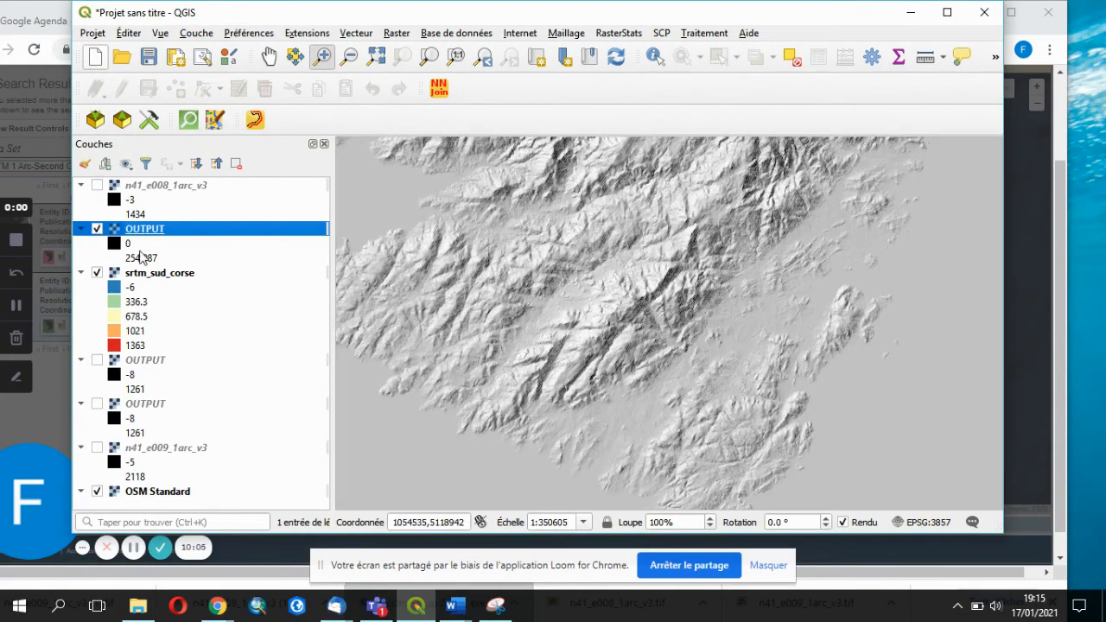
pyautogui.doubleClick(165, 231)
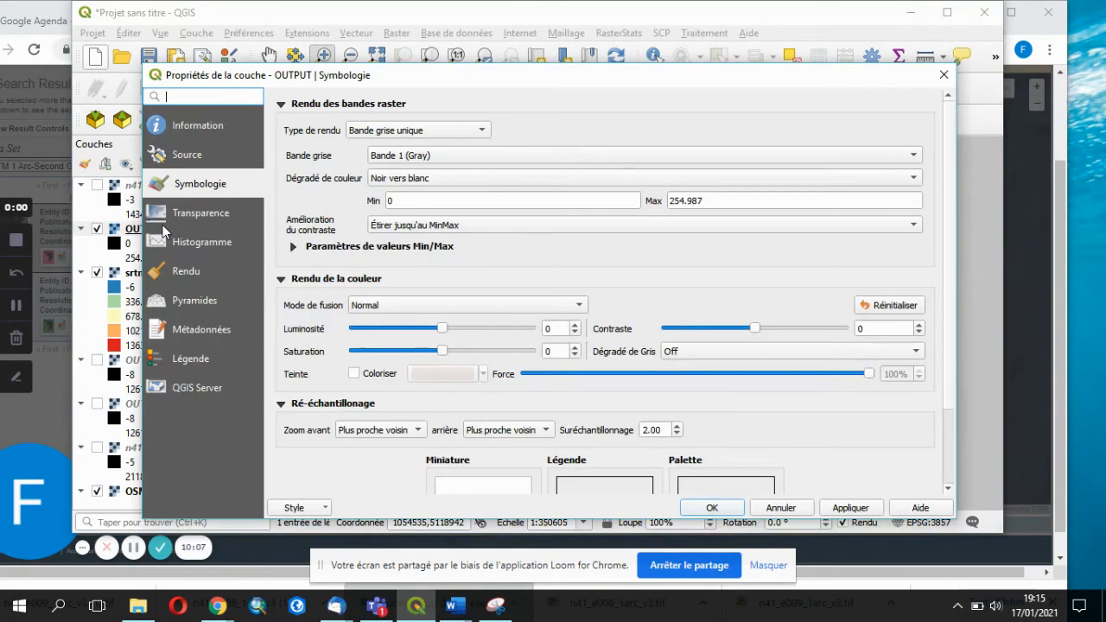
pyautogui.click(218, 214)
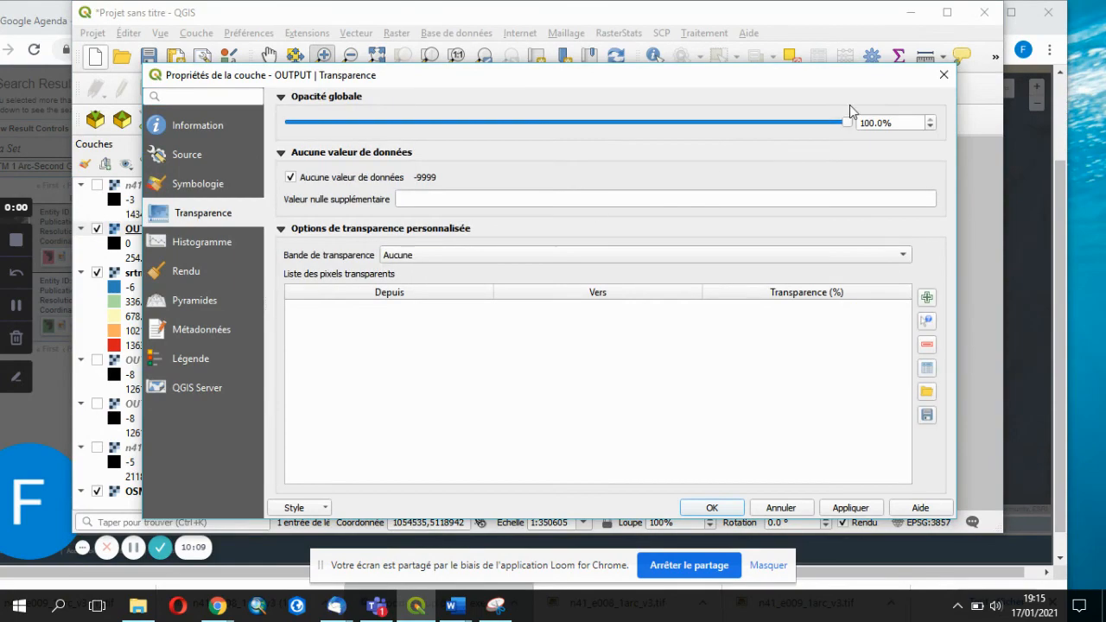
pyautogui.moveTo(432, 128); pyautogui.dragTo(430, 131)
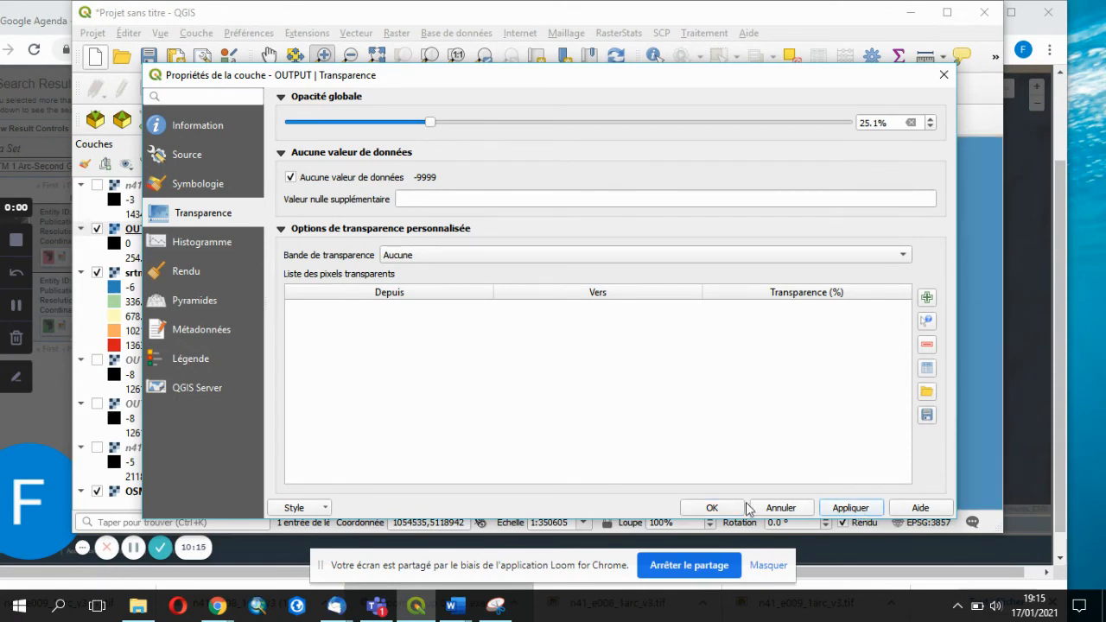
pyautogui.click(721, 510)
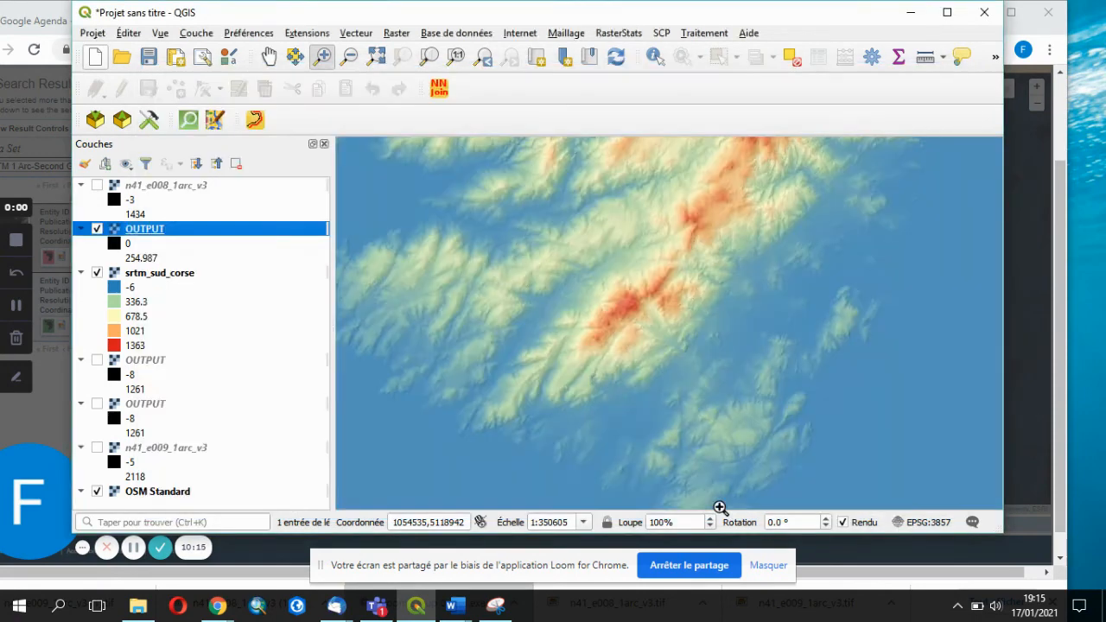
# Compare the coloured mountain relief up close with and without the semi-transparent OUTPUT hillshade, leaving the hillshade visible.
pyautogui.click(323, 57)
pyautogui.moveTo(553, 222); pyautogui.dragTo(802, 428)
pyautogui.moveTo(440, 174); pyautogui.dragTo(799, 416)
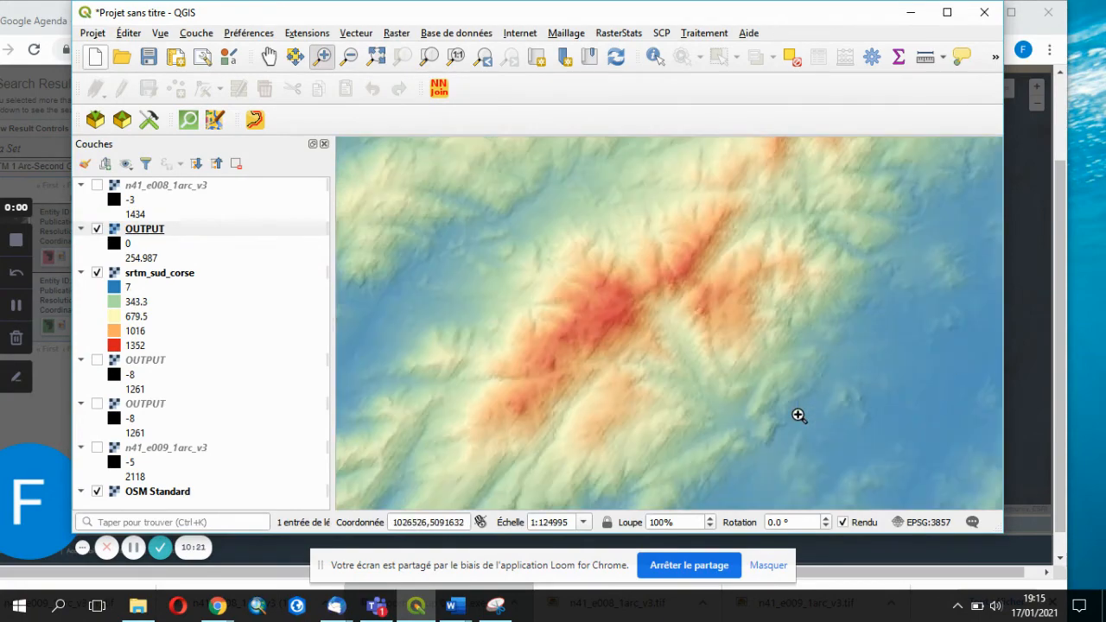
pyautogui.click(269, 57)
pyautogui.moveTo(466, 361); pyautogui.dragTo(484, 232)
pyautogui.moveTo(498, 308); pyautogui.dragTo(636, 264)
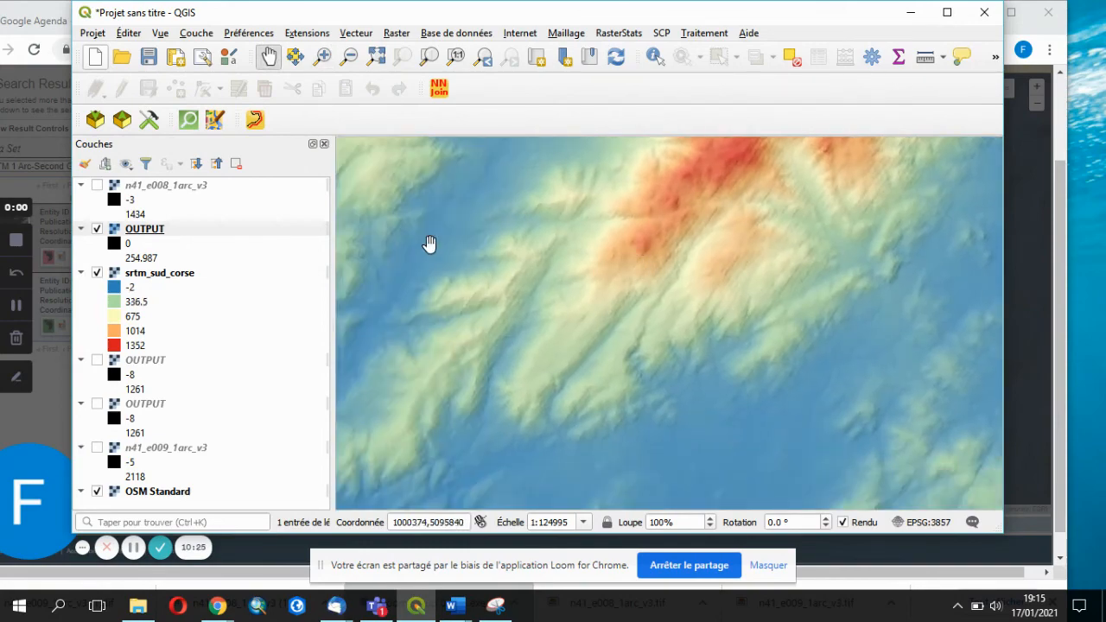
pyautogui.click(96, 230)
pyautogui.click(97, 229)
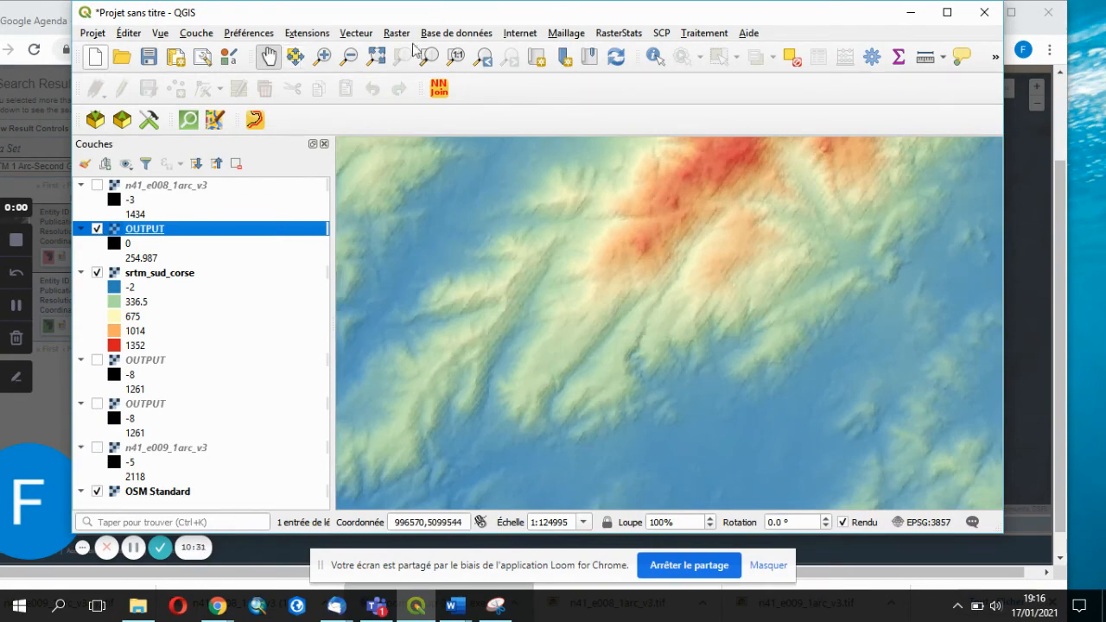
pyautogui.click(97, 230)
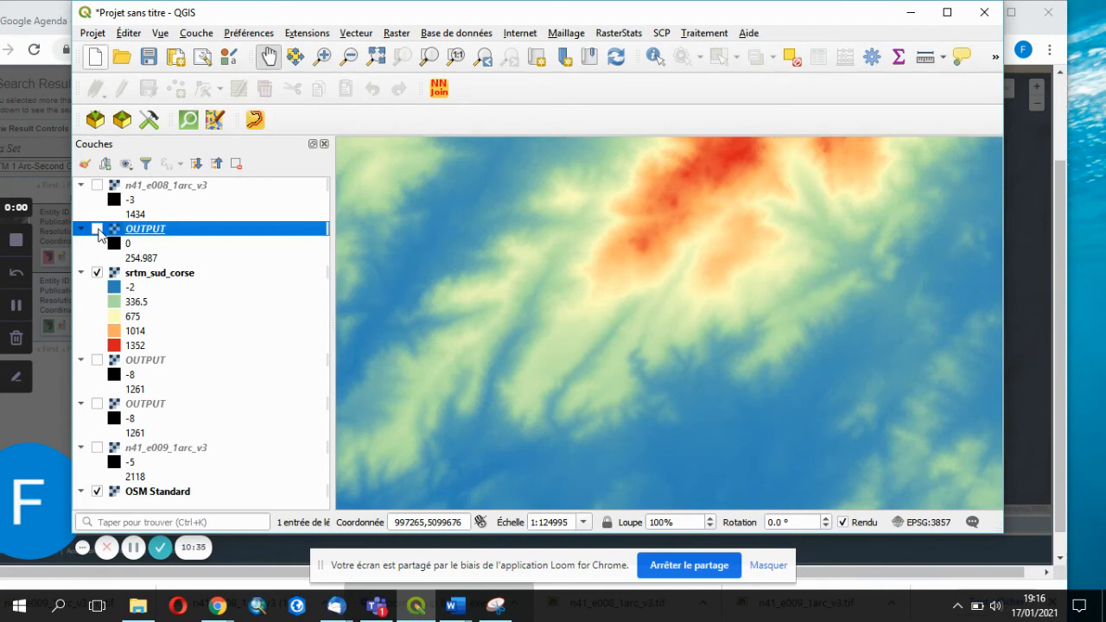
pyautogui.click(96, 230)
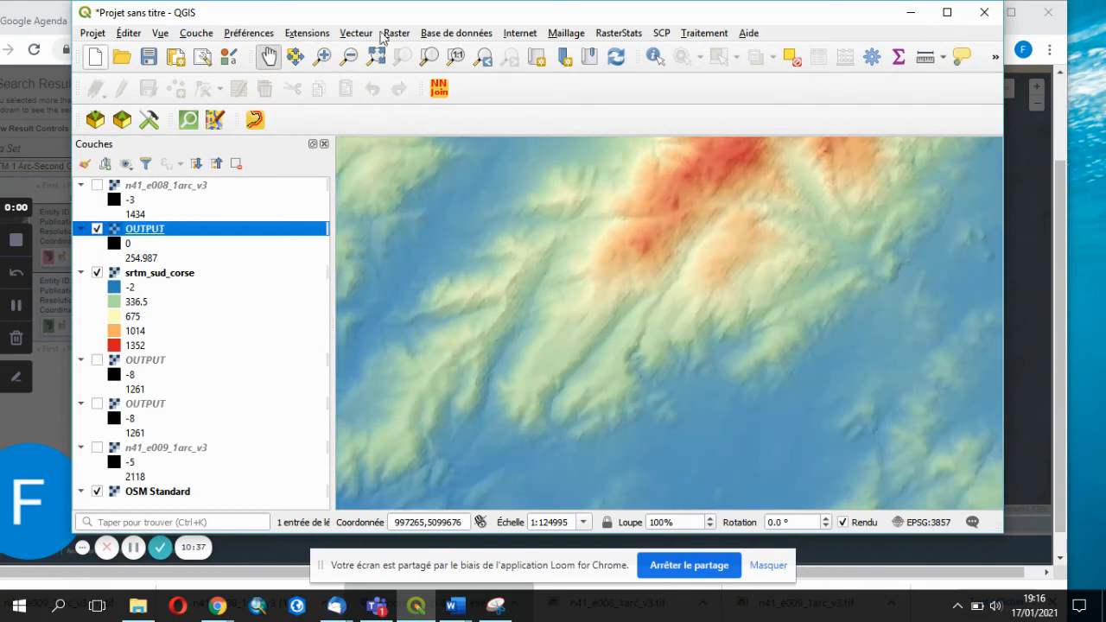
# Examine the shaded colour relief across the neighbouring mountain ridges and at a closer extent.
pyautogui.doubleClick(271, 533)
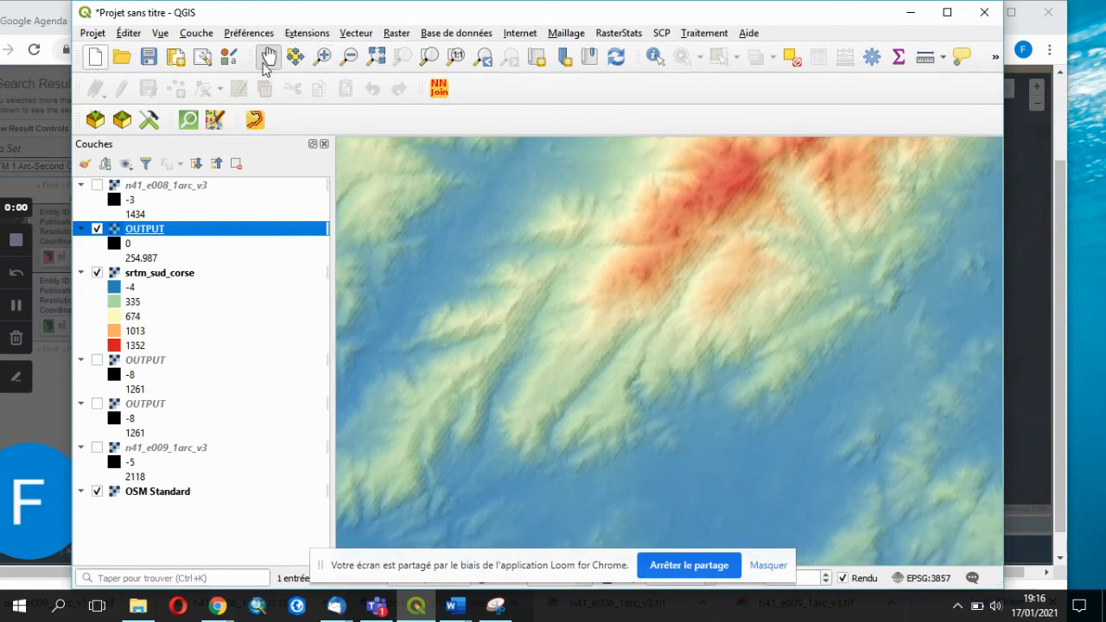
pyautogui.click(267, 58)
pyautogui.moveTo(548, 349); pyautogui.dragTo(626, 381)
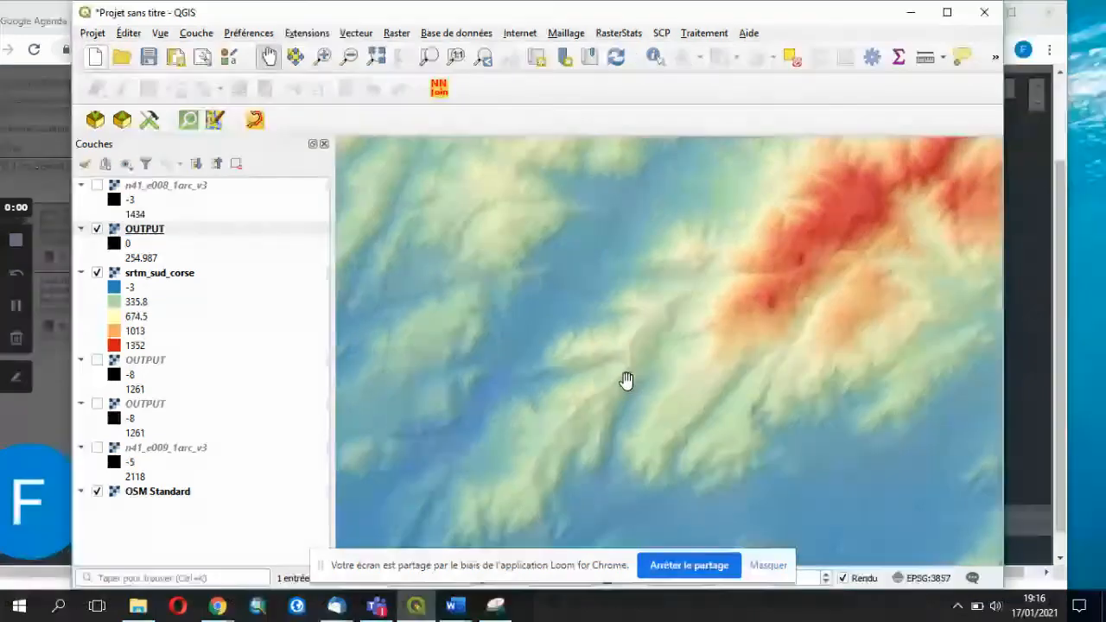
pyautogui.moveTo(850, 309); pyautogui.dragTo(582, 321)
pyautogui.moveTo(688, 278); pyautogui.dragTo(649, 395)
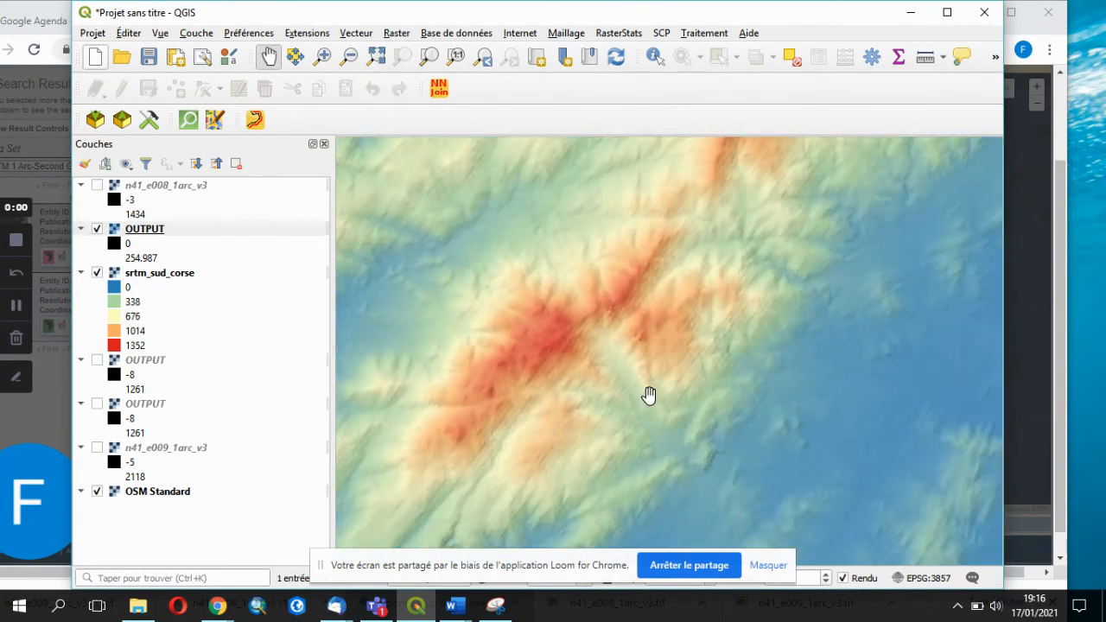
pyautogui.moveTo(739, 262); pyautogui.dragTo(607, 402)
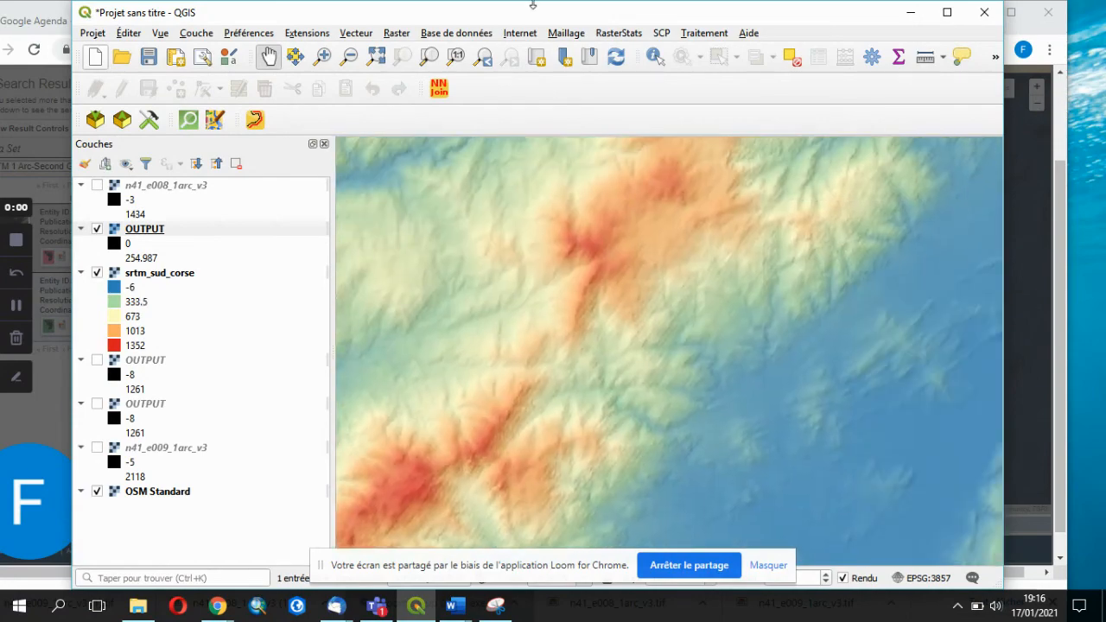
pyautogui.click(324, 57)
pyautogui.moveTo(566, 235); pyautogui.dragTo(890, 499)
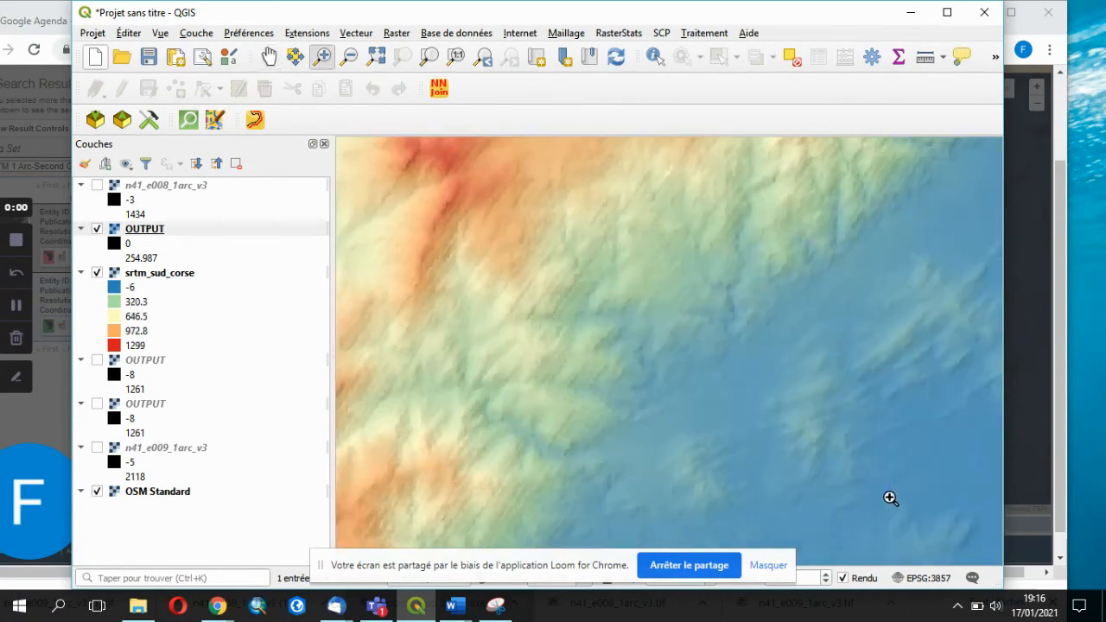
# Render srtm_sud_corse as Bande grise unique with its min/max statistics set to Emprise actualisée, and apply the style.
pyautogui.doubleClick(157, 277)
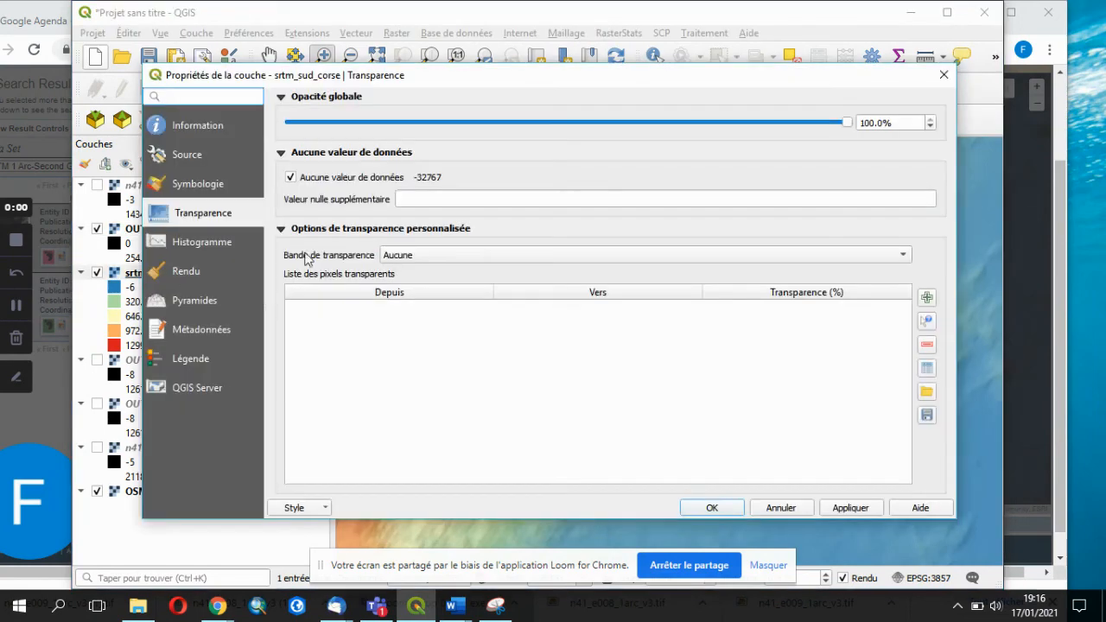
pyautogui.click(216, 183)
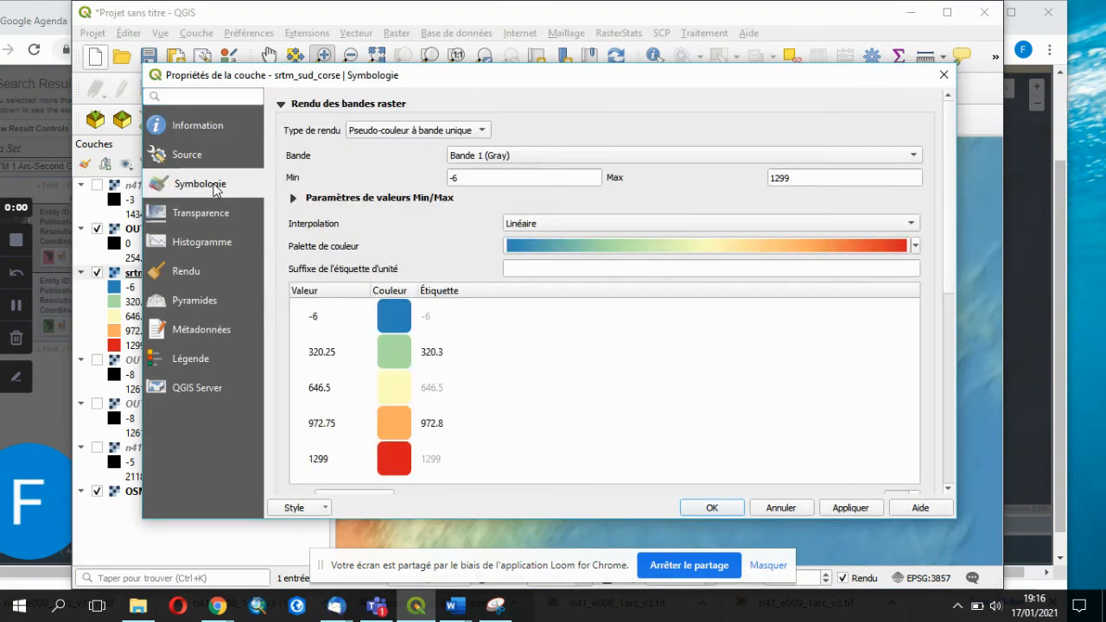
pyautogui.click(377, 132)
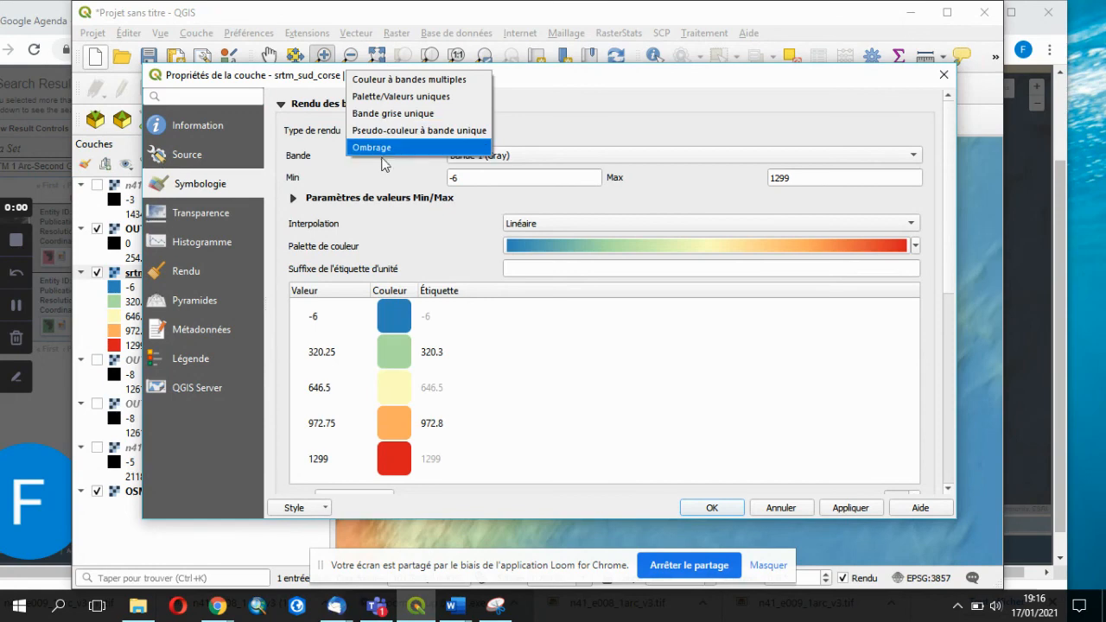
pyautogui.click(405, 113)
pyautogui.click(423, 251)
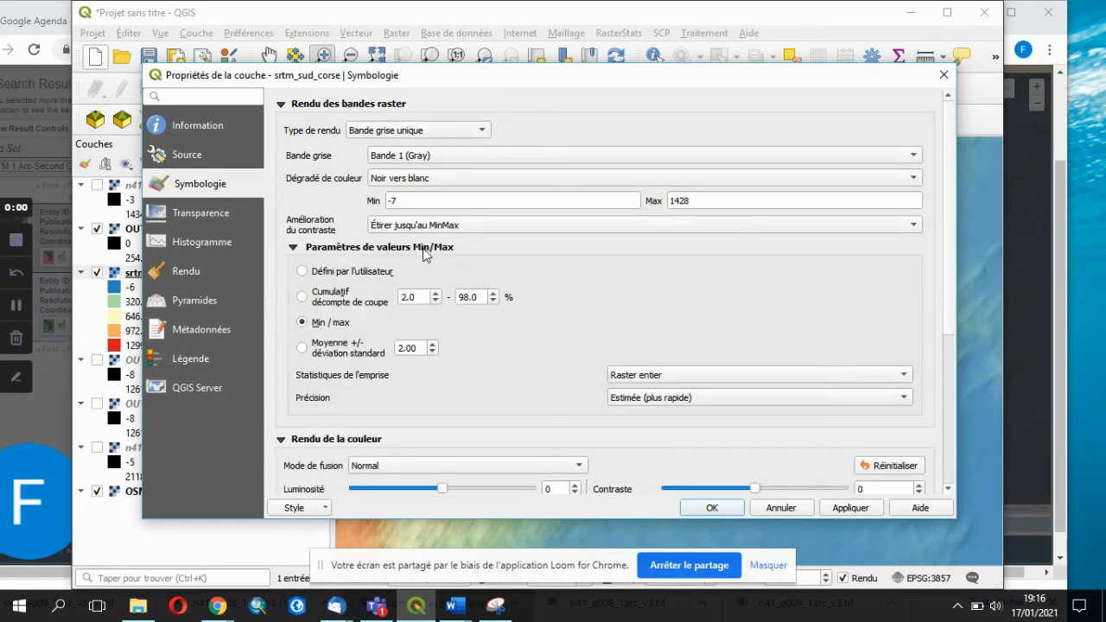
pyautogui.click(665, 376)
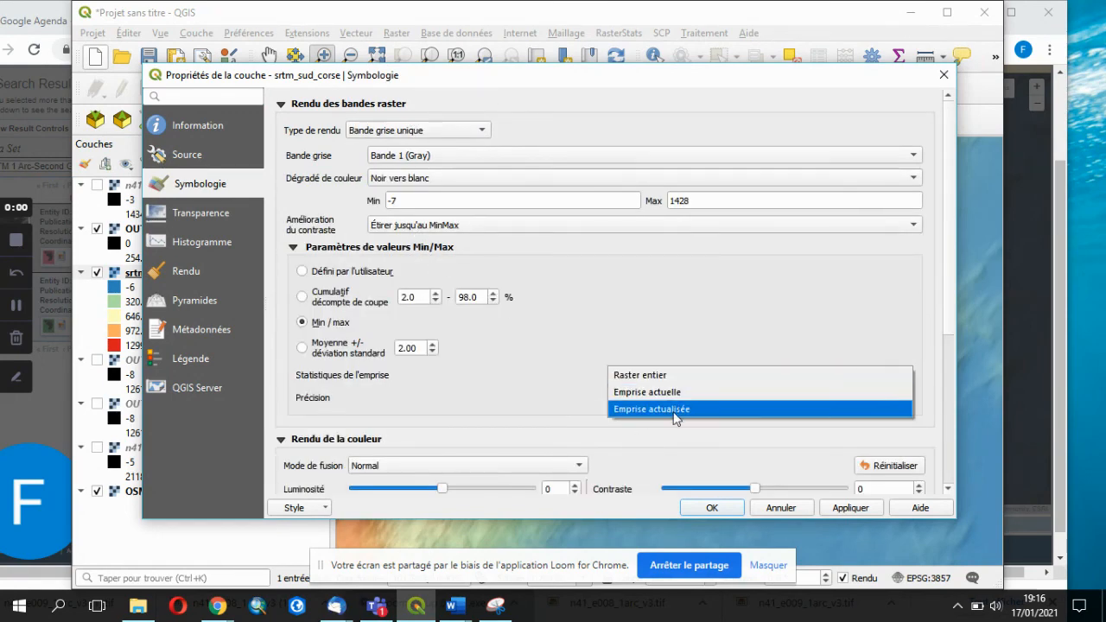
pyautogui.click(677, 409)
pyautogui.click(864, 515)
pyautogui.click(717, 508)
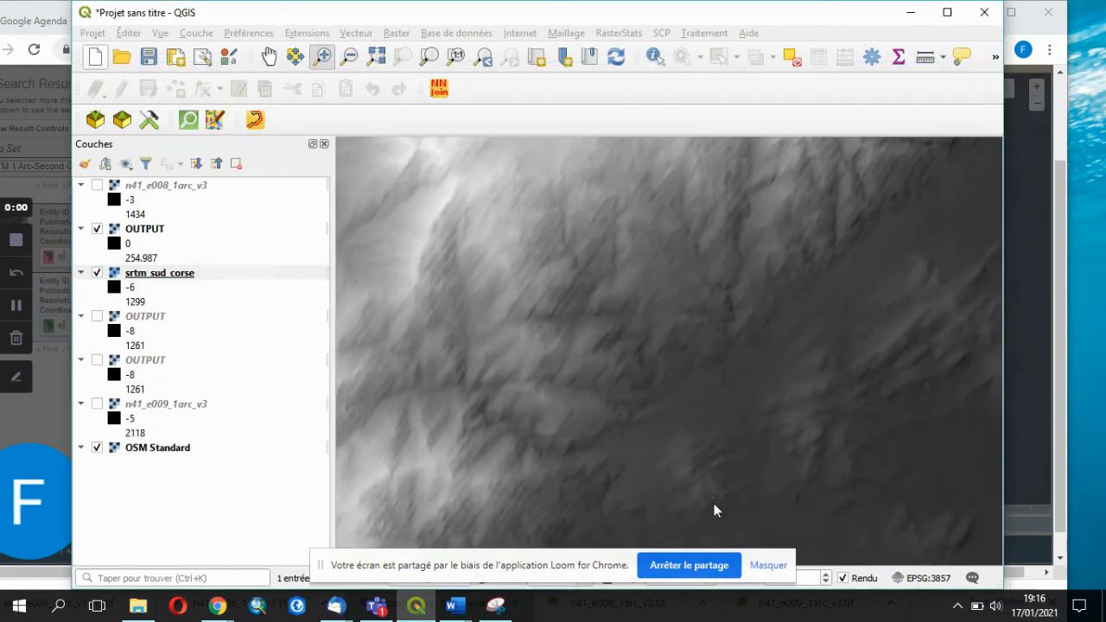
# Examine the grey relief across neighbouring mountain areas at a wider extent, and compare it with and without the OUTPUT hillshade.
pyautogui.click(349, 56)
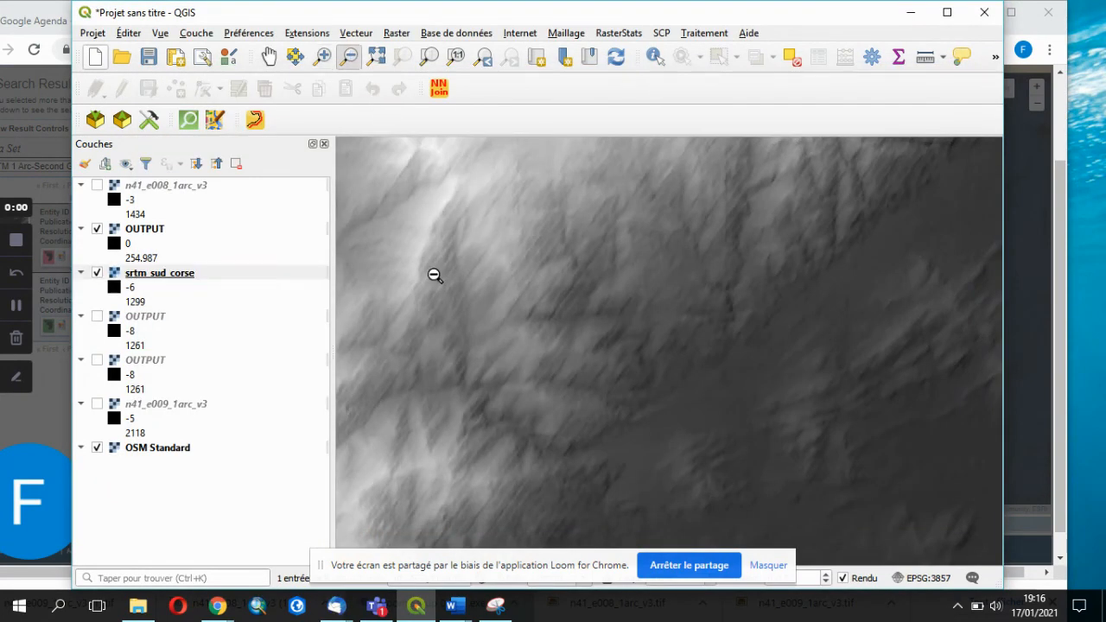
pyautogui.click(436, 277)
pyautogui.click(269, 56)
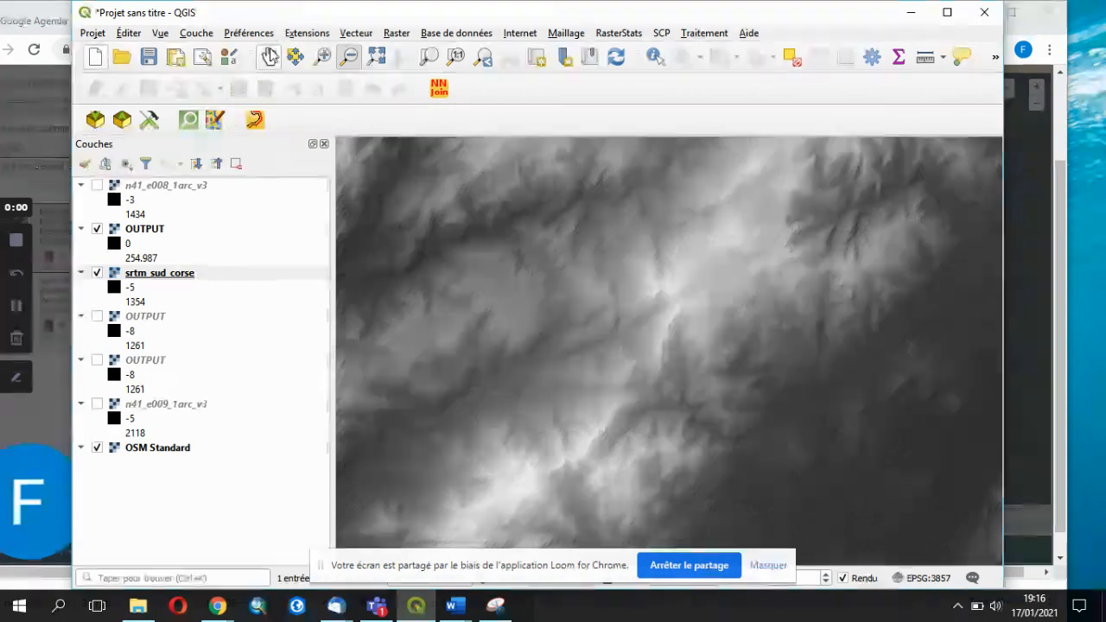
pyautogui.moveTo(446, 268); pyautogui.dragTo(702, 239)
pyautogui.moveTo(548, 250); pyautogui.dragTo(702, 346)
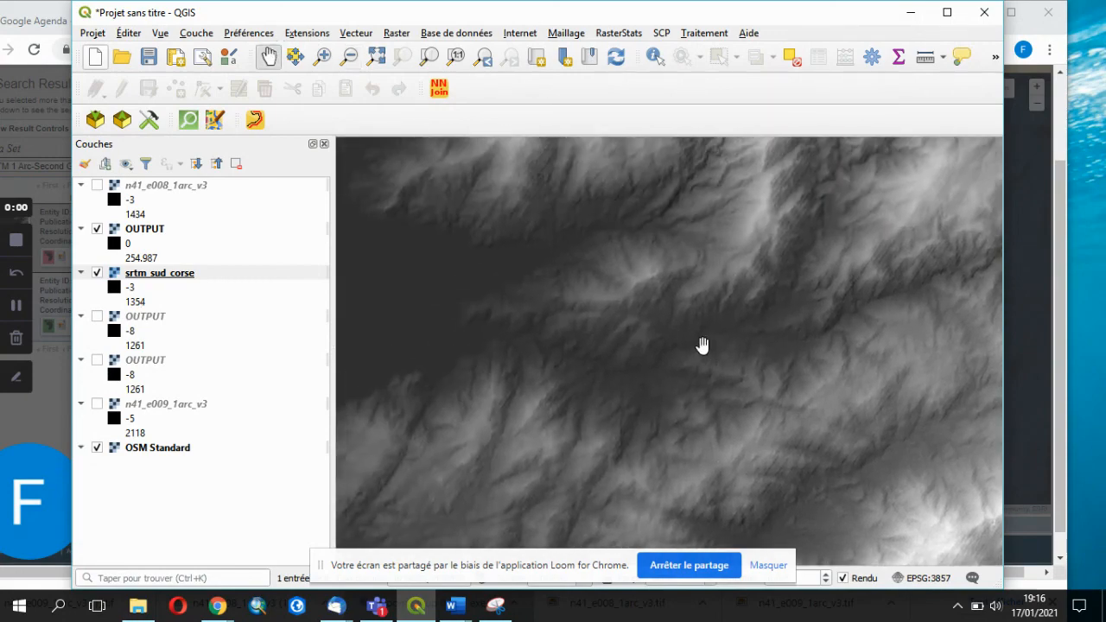
pyautogui.moveTo(655, 292); pyautogui.dragTo(574, 188)
pyautogui.moveTo(571, 301); pyautogui.dragTo(622, 201)
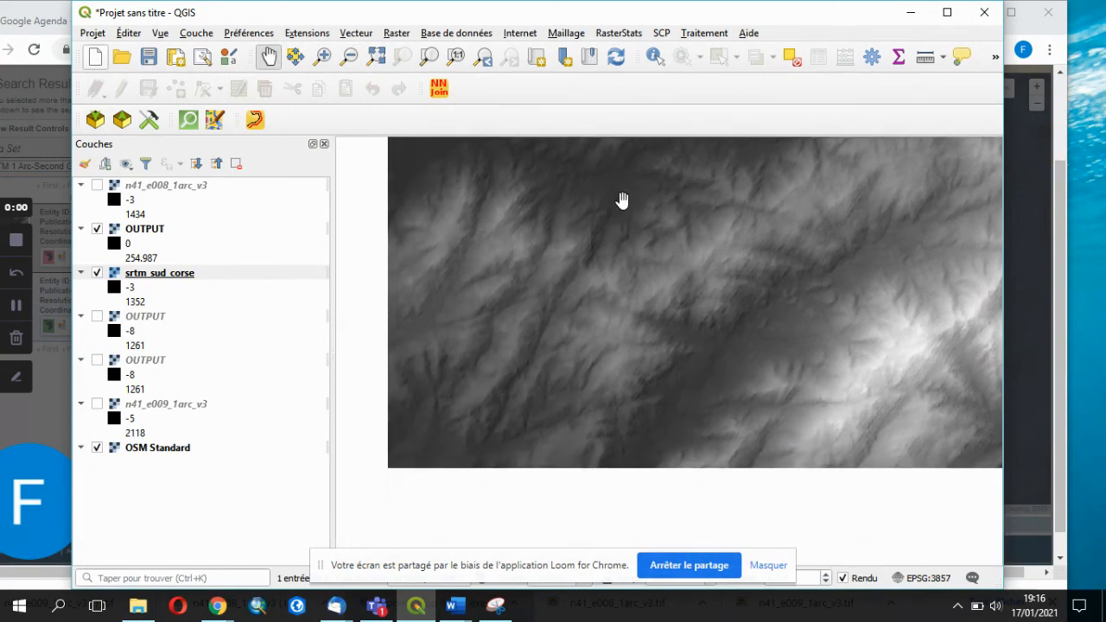
pyautogui.click(97, 230)
pyautogui.click(97, 230)
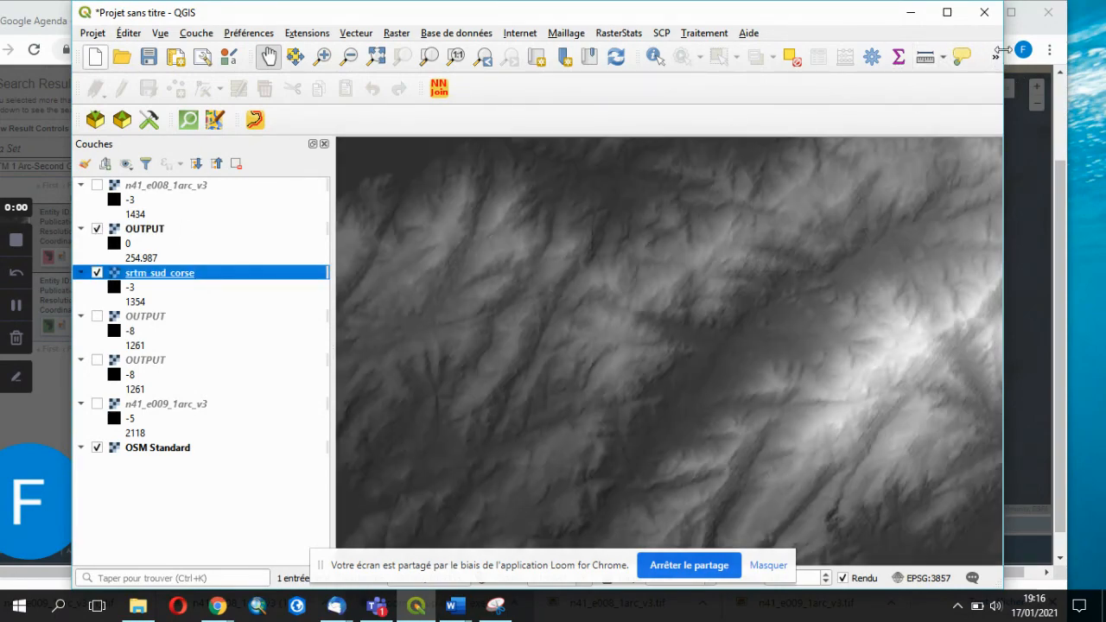
# Widen the program window to view the whole grey relief of southern Corsica, and select the OUTPUT hillshade layer.
pyautogui.moveTo(1002, 57); pyautogui.dragTo(1084, 57)
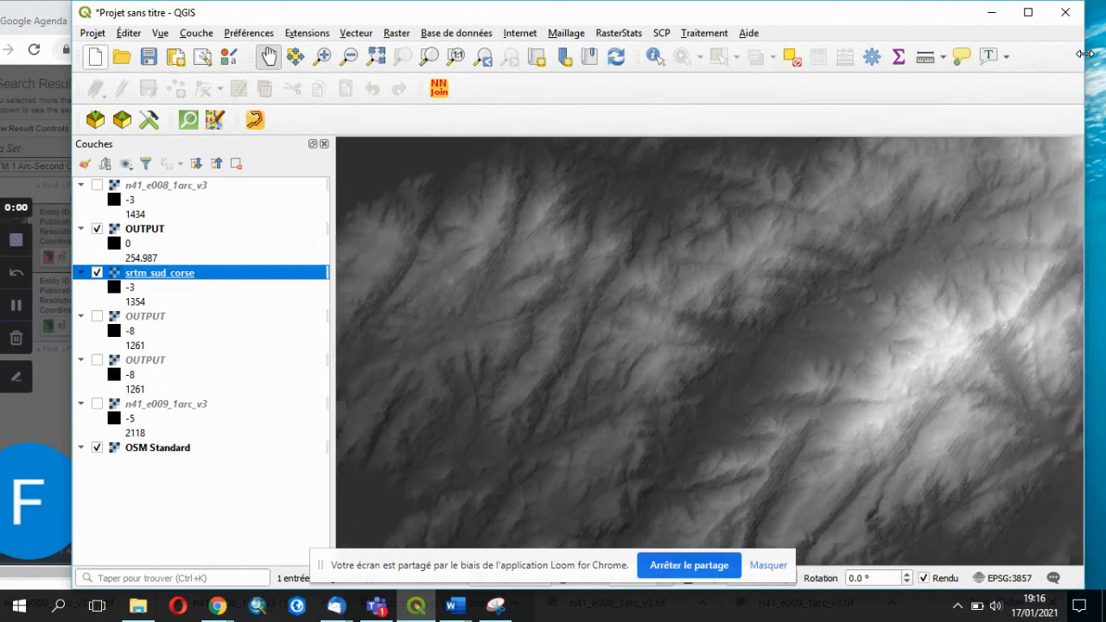
pyautogui.click(349, 57)
pyautogui.click(633, 357)
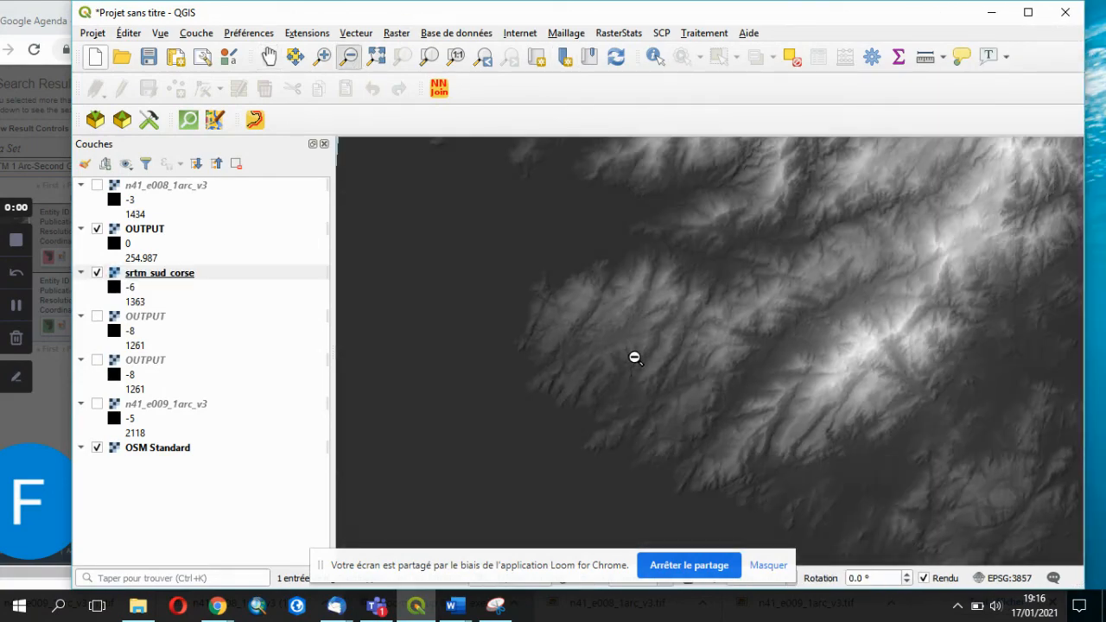
pyautogui.click(819, 310)
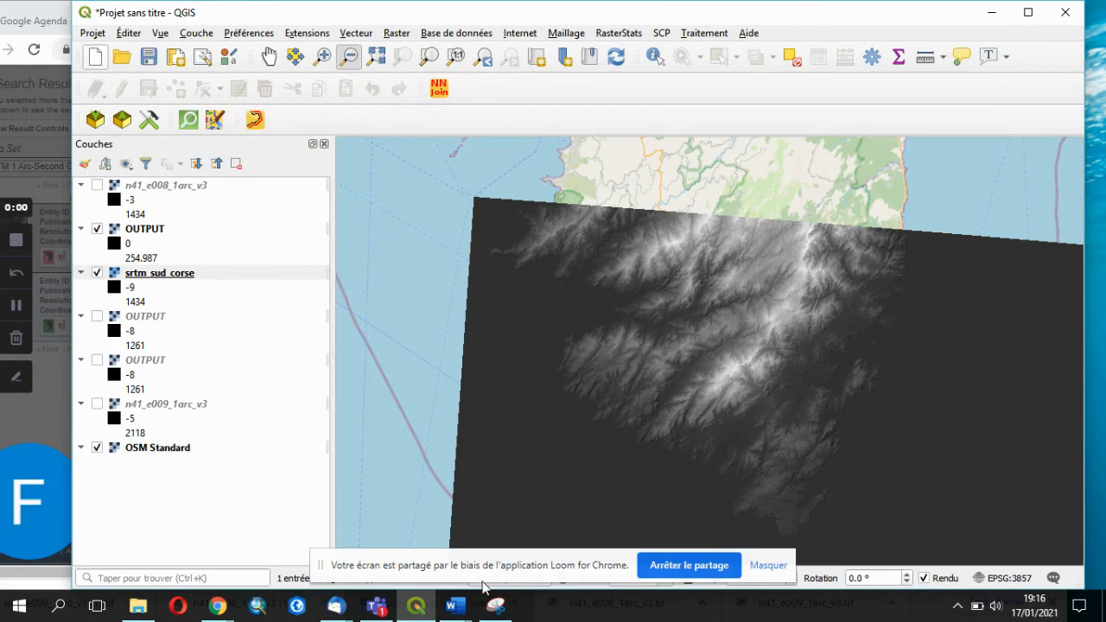
pyautogui.click(170, 235)
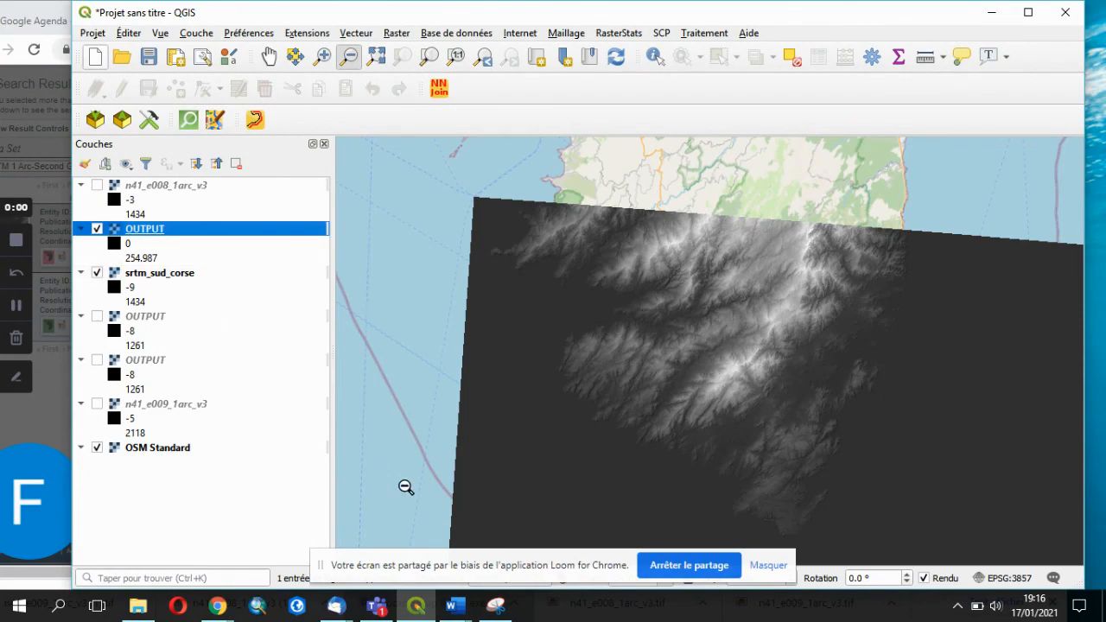